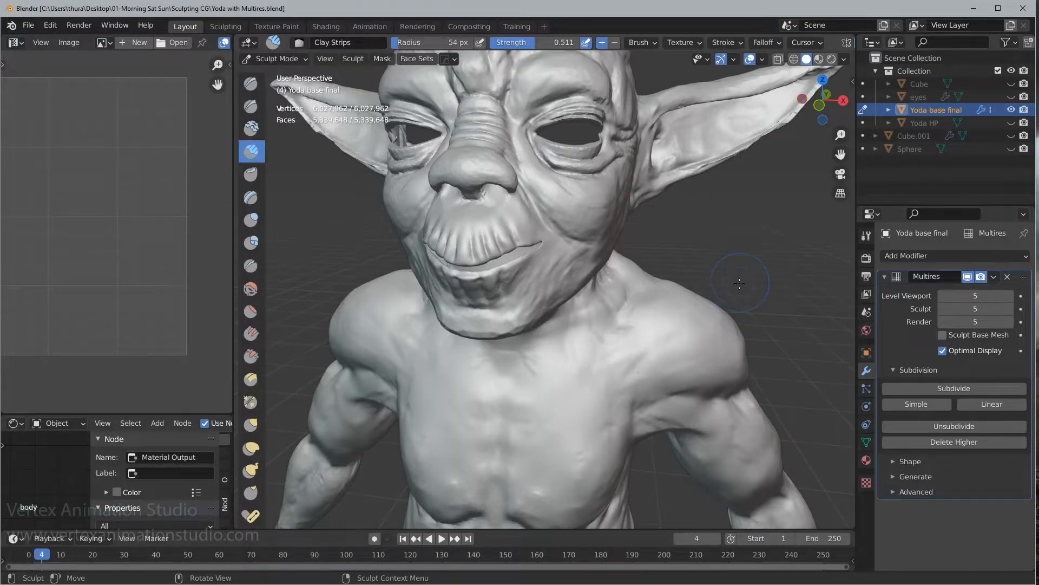
- Inspect the Yoda sculpt from several angles, then its base mesh seams and UV layout in Edit Mode
{"action": "middle_click_drag", "start_coordinate": [739, 283], "coordinate": [703, 325]}
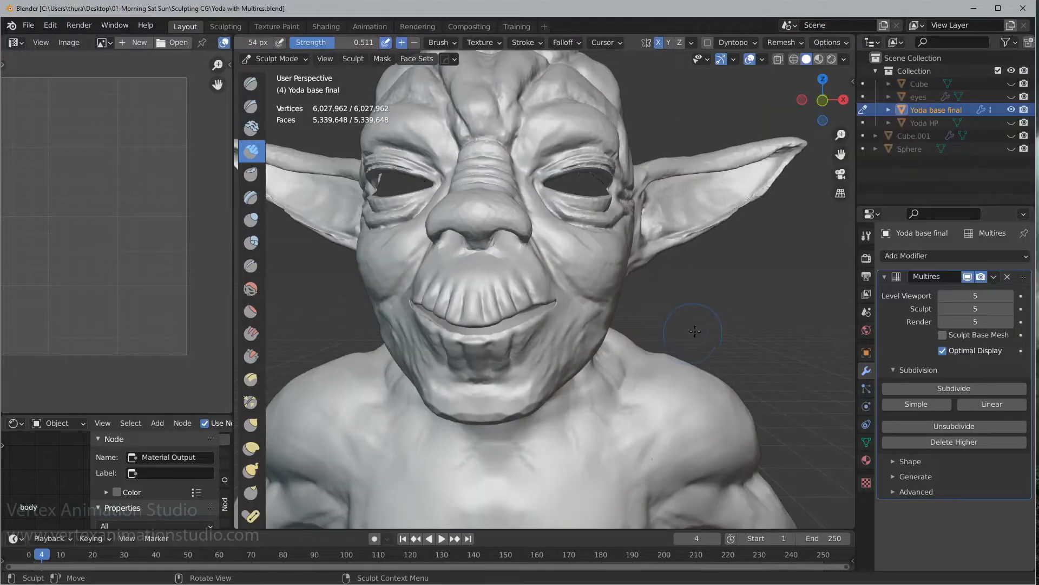
{"action": "left_click_drag", "start_coordinate": [742, 295], "coordinate": [706, 287], "text": "alt"}
{"action": "mouse_move", "coordinate": [706, 287]}
{"action": "left_mouse_down", "text": "ctrl+alt"}
{"action": "mouse_move", "coordinate": [741, 305]}
{"action": "mouse_move", "coordinate": [723, 335]}
{"action": "mouse_move", "coordinate": [742, 310]}
{"action": "left_mouse_up", "text": "ctrl+alt"}
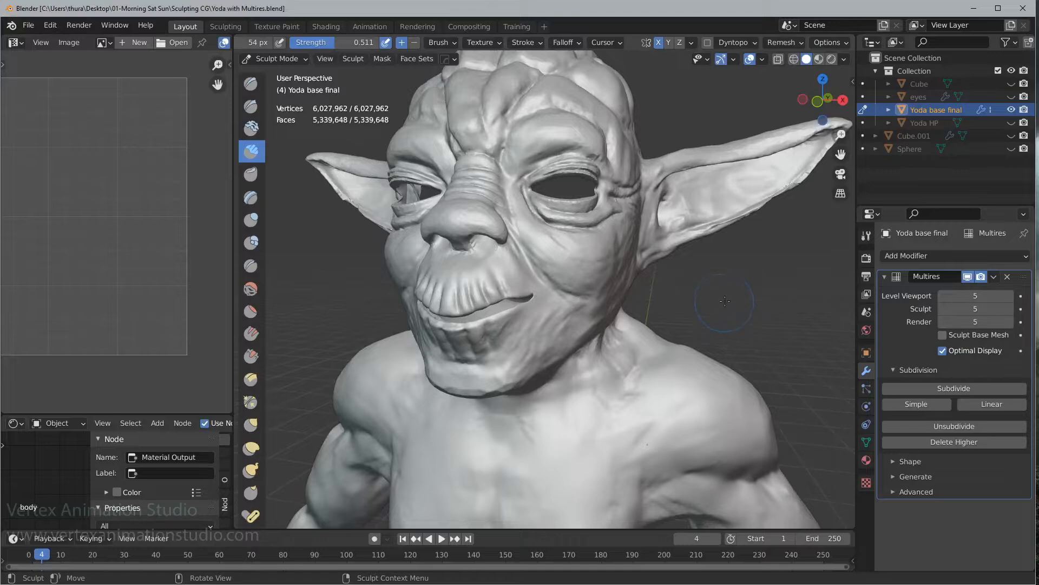
{"action": "middle_click_drag", "start_coordinate": [726, 301], "coordinate": [756, 271]}
{"action": "key", "text": "Tab"}
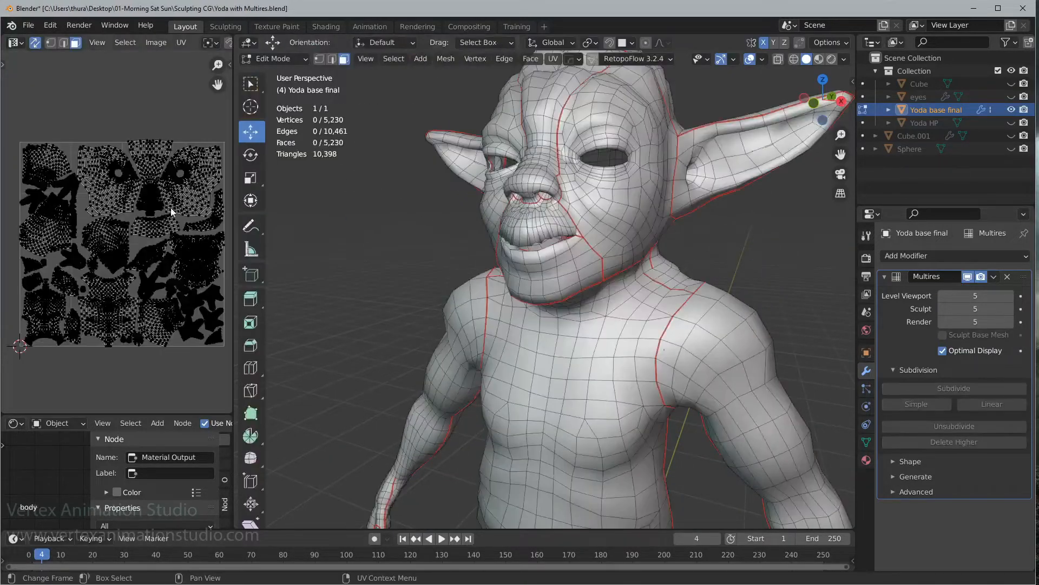
{"action": "middle_click_drag", "start_coordinate": [185, 250], "coordinate": [194, 219]}
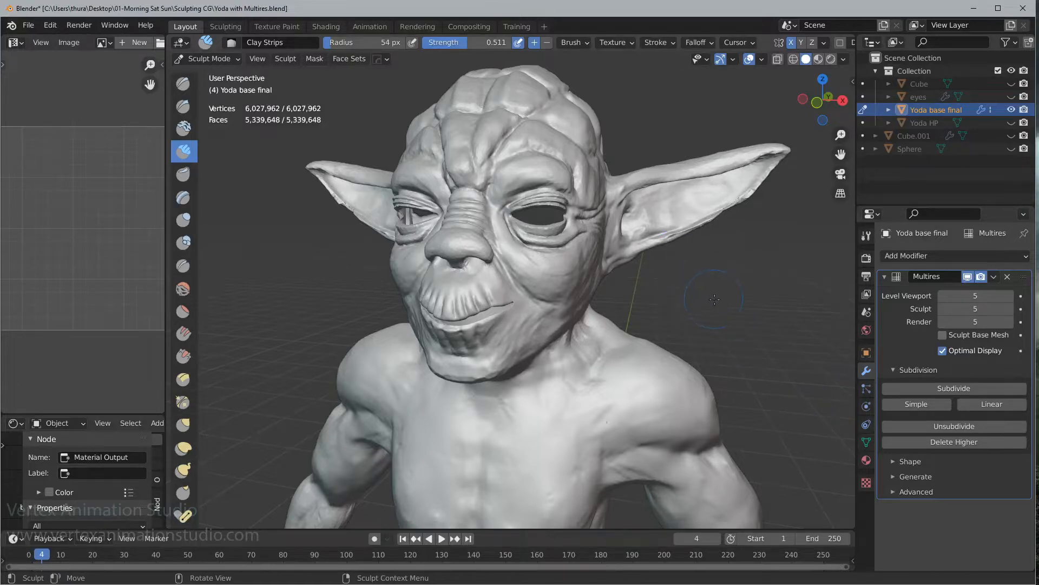
- Choose the alpha Draw brush for sculpting and open its image texture settings
{"action": "middle_click_drag", "start_coordinate": [735, 309], "coordinate": [704, 309]}
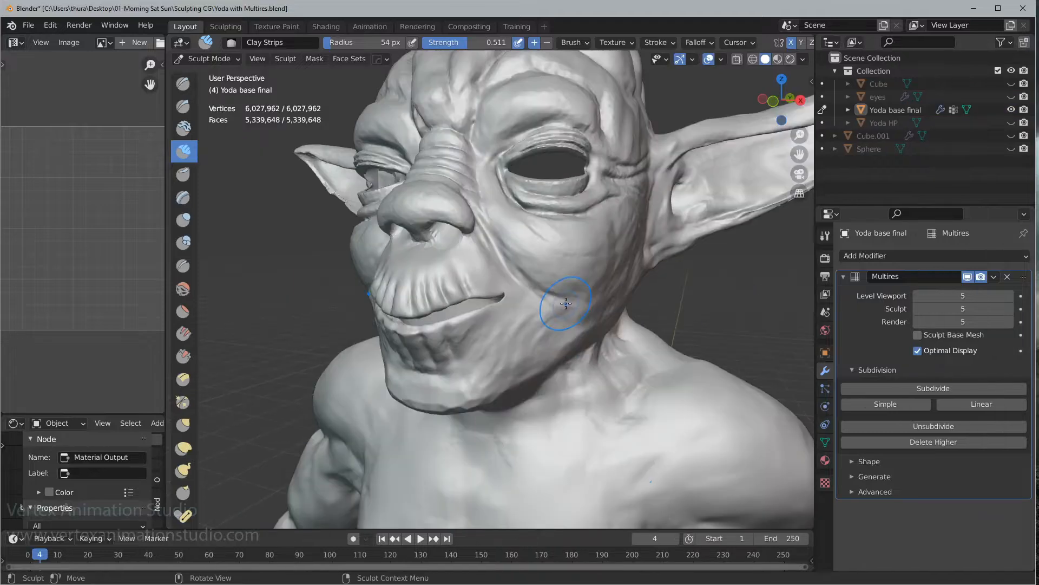
{"action": "mouse_move", "coordinate": [557, 244]}
{"action": "middle_mouse_down"}
{"action": "mouse_move", "coordinate": [582, 306]}
{"action": "mouse_move", "coordinate": [599, 297]}
{"action": "mouse_move", "coordinate": [546, 291]}
{"action": "mouse_move", "coordinate": [577, 311]}
{"action": "mouse_move", "coordinate": [607, 293]}
{"action": "middle_mouse_up"}
{"action": "scroll", "coordinate": [570, 288], "scroll_direction": "up", "scroll_amount": 3}
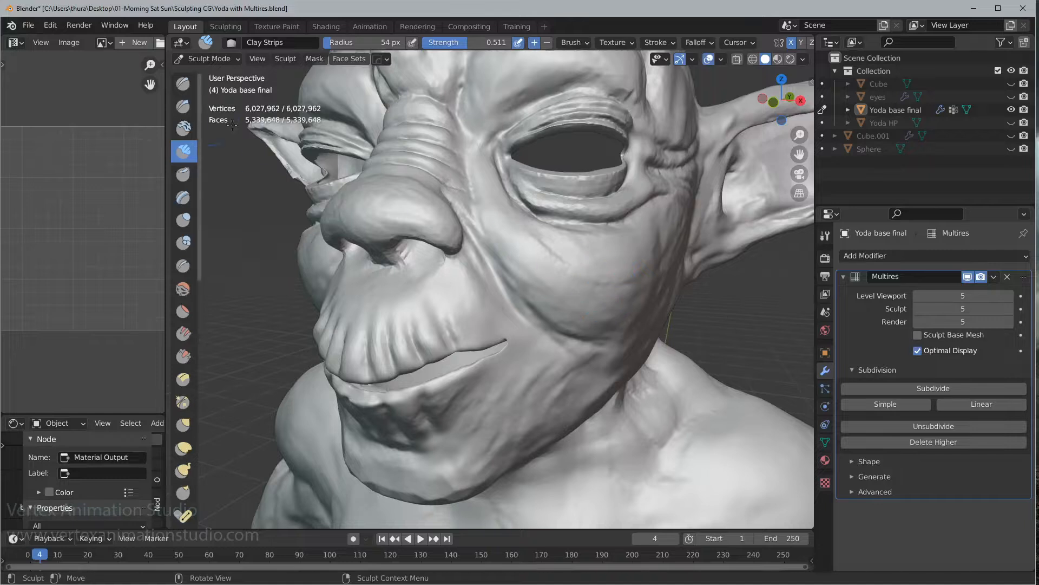
{"action": "left_click", "coordinate": [182, 84]}
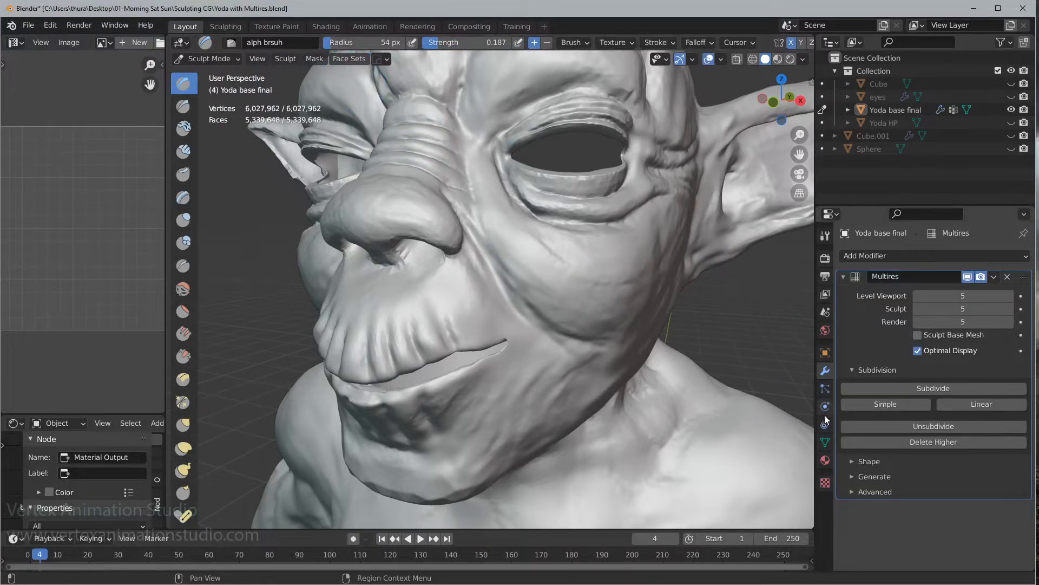
{"action": "left_click", "coordinate": [824, 483]}
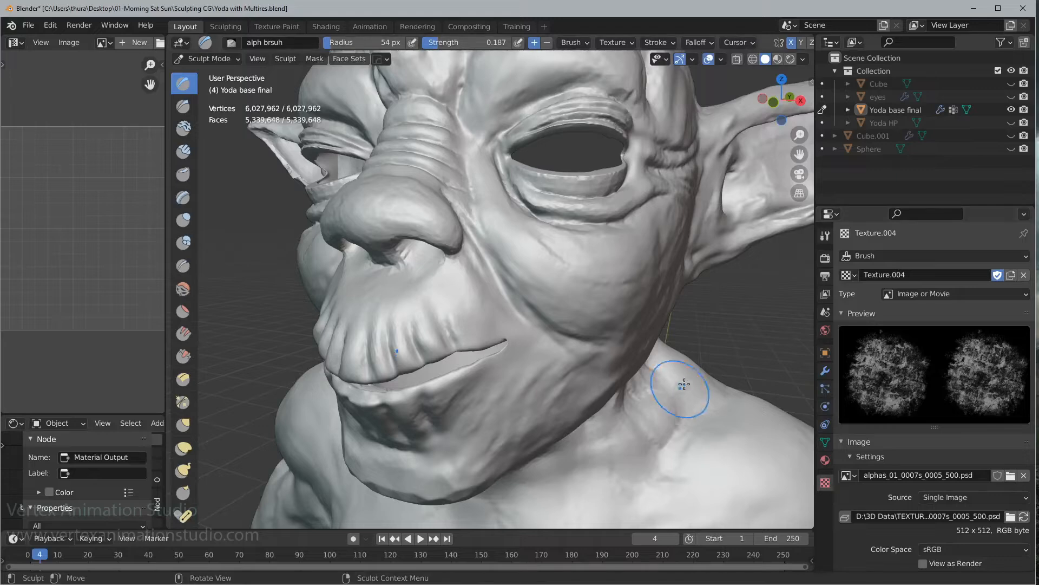
- Sculpt fine skin texture onto the cheek below the eye with the alpha Draw brush
{"action": "middle_click_drag", "start_coordinate": [592, 276], "coordinate": [575, 274]}
{"action": "scroll", "coordinate": [575, 279], "scroll_direction": "up", "scroll_amount": 1}
{"action": "left_click_drag", "start_coordinate": [566, 269], "coordinate": [635, 301]}
{"action": "mouse_move", "coordinate": [624, 304]}
{"action": "middle_mouse_down"}
{"action": "mouse_move", "coordinate": [649, 305]}
{"action": "mouse_move", "coordinate": [542, 301]}
{"action": "middle_mouse_up"}
{"action": "scroll", "coordinate": [630, 296], "scroll_direction": "up", "scroll_amount": 2}
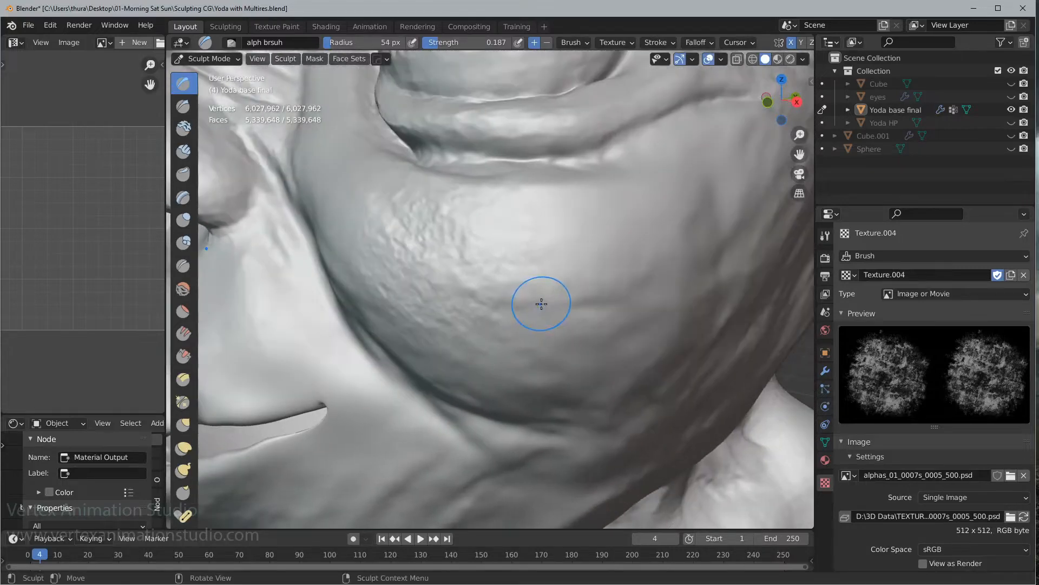
{"action": "scroll", "coordinate": [514, 272], "scroll_direction": "down", "scroll_amount": 1}
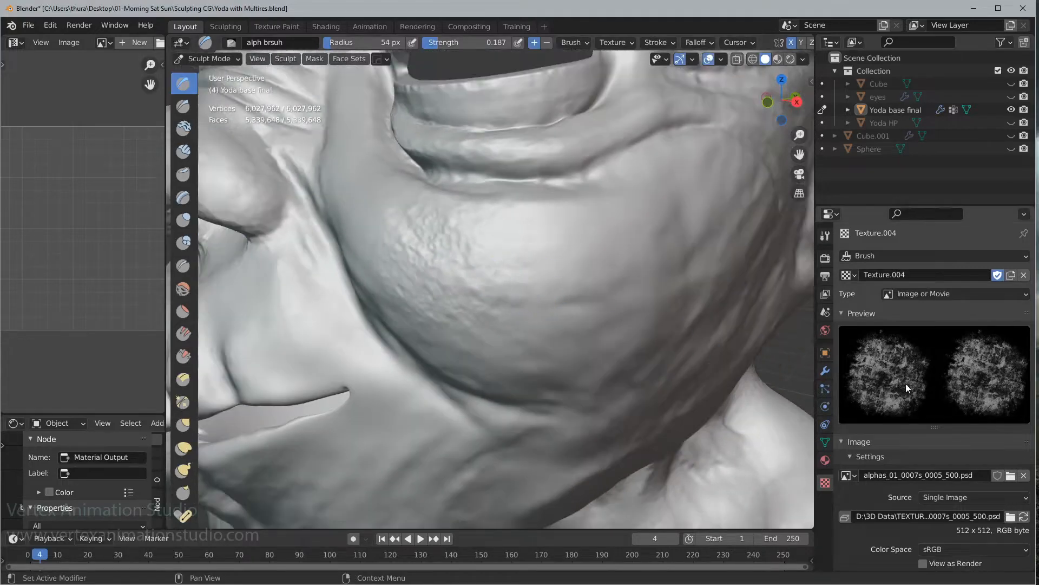
{"action": "left_click_drag", "start_coordinate": [596, 262], "coordinate": [635, 331]}
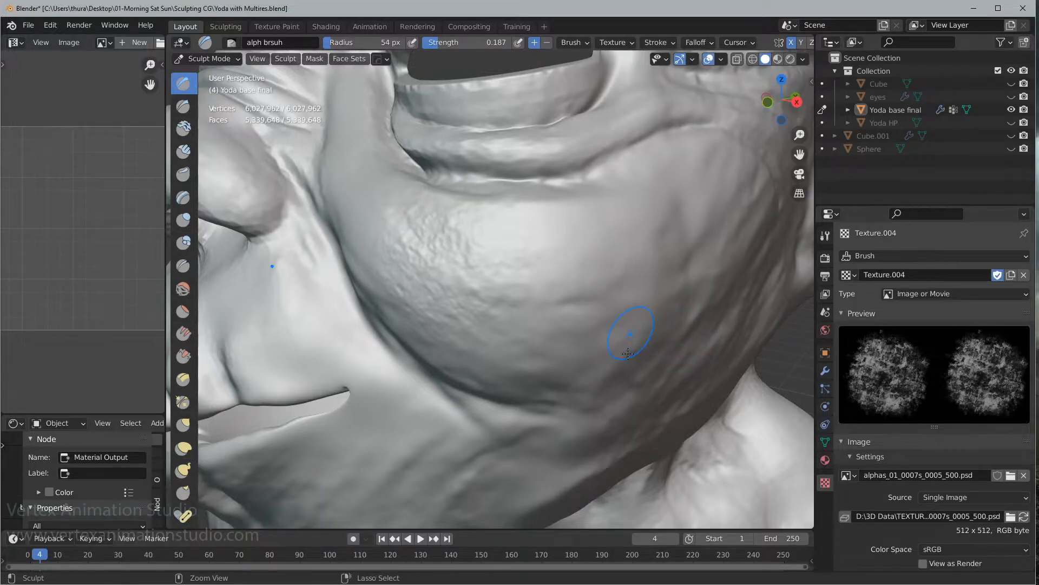
- Switch the whole Yoda figure from Sculpt Mode to Edit Mode
{"action": "scroll", "coordinate": [627, 353], "scroll_direction": "down", "scroll_amount": 2}
{"action": "middle_click_drag", "start_coordinate": [635, 364], "coordinate": [665, 271]}
{"action": "scroll", "coordinate": [625, 359], "scroll_direction": "down", "scroll_amount": 2}
{"action": "scroll", "coordinate": [325, 176], "scroll_direction": "down", "scroll_amount": 3}
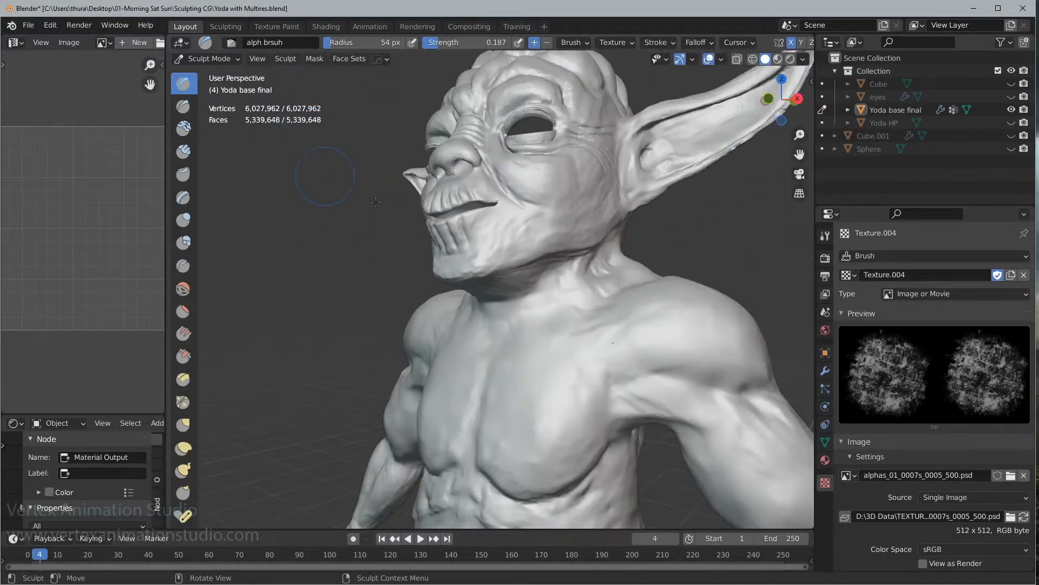
{"action": "middle_click_drag", "start_coordinate": [325, 176], "coordinate": [309, 163]}
{"action": "left_click", "coordinate": [238, 57]}
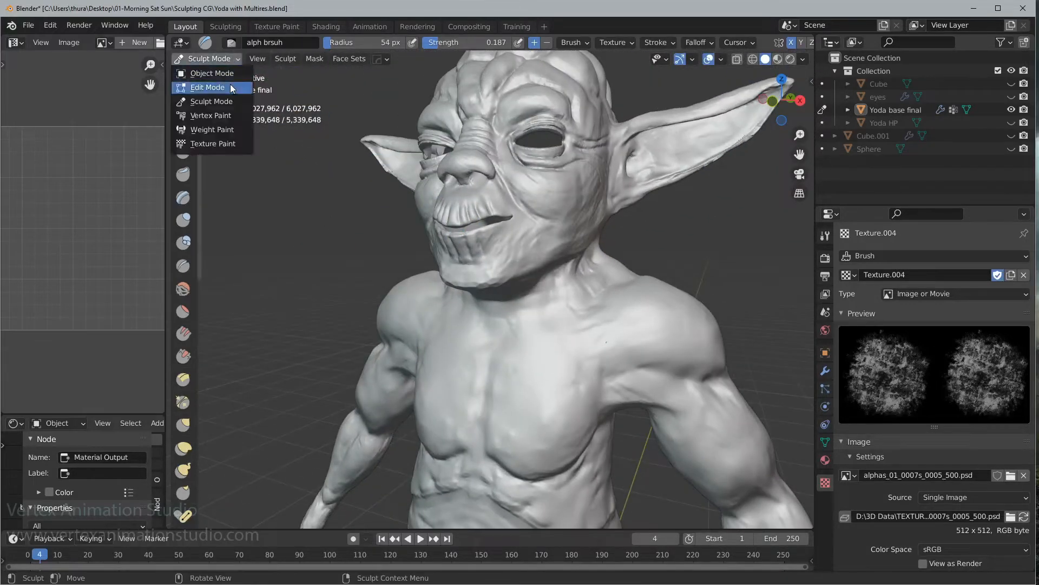
{"action": "left_click", "coordinate": [230, 88]}
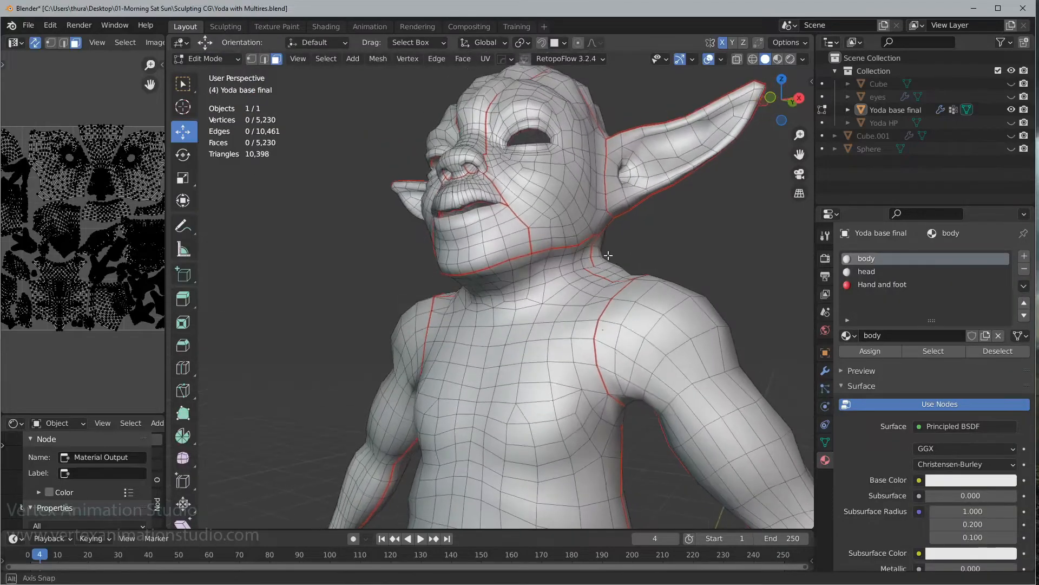
- Select the linked mesh regions of the whole head, including the face, ears, mouth and eye areas
{"action": "middle_click_drag", "start_coordinate": [608, 255], "coordinate": [513, 268]}
{"action": "key", "text": "l"}
{"action": "key", "text": "l"}
{"action": "key", "text": "l"}
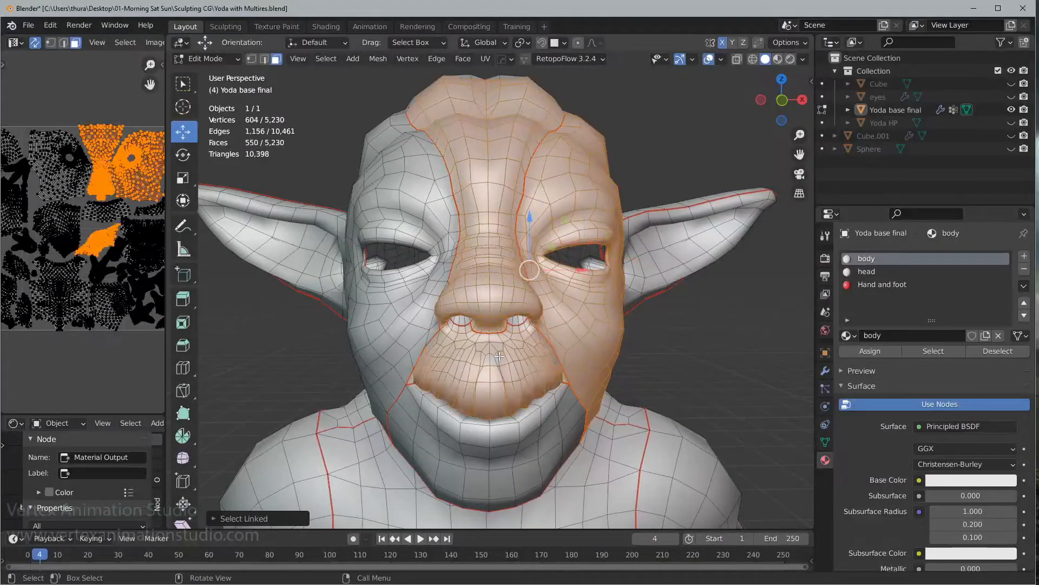
{"action": "key", "text": "l"}
{"action": "middle_click_drag", "start_coordinate": [508, 451], "coordinate": [601, 444]}
{"action": "key", "text": "l"}
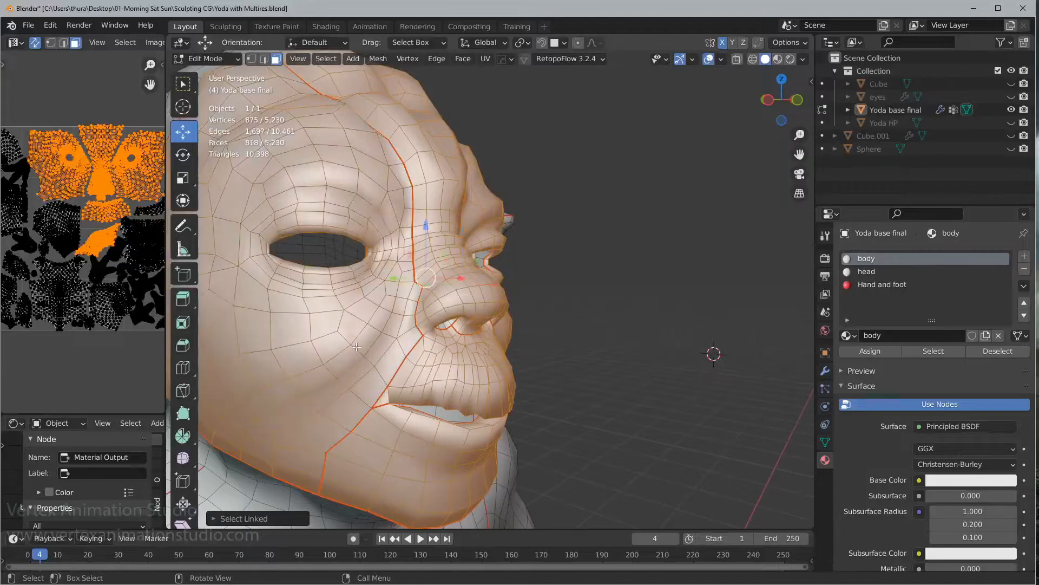
{"action": "middle_click_drag", "start_coordinate": [455, 357], "coordinate": [366, 339]}
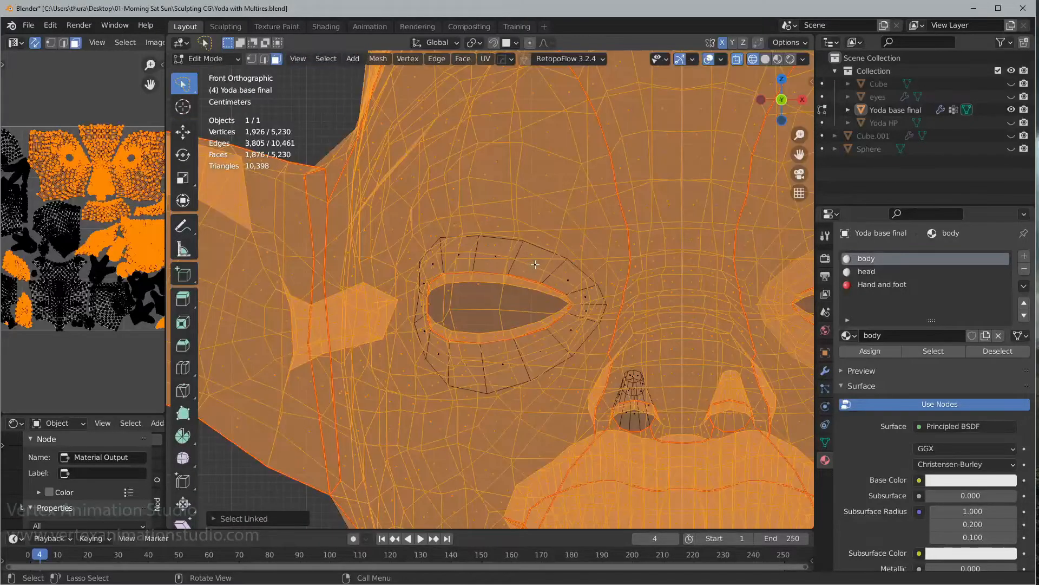
{"action": "key", "text": "l"}
{"action": "scroll", "coordinate": [535, 264], "scroll_direction": "down", "scroll_amount": 8}
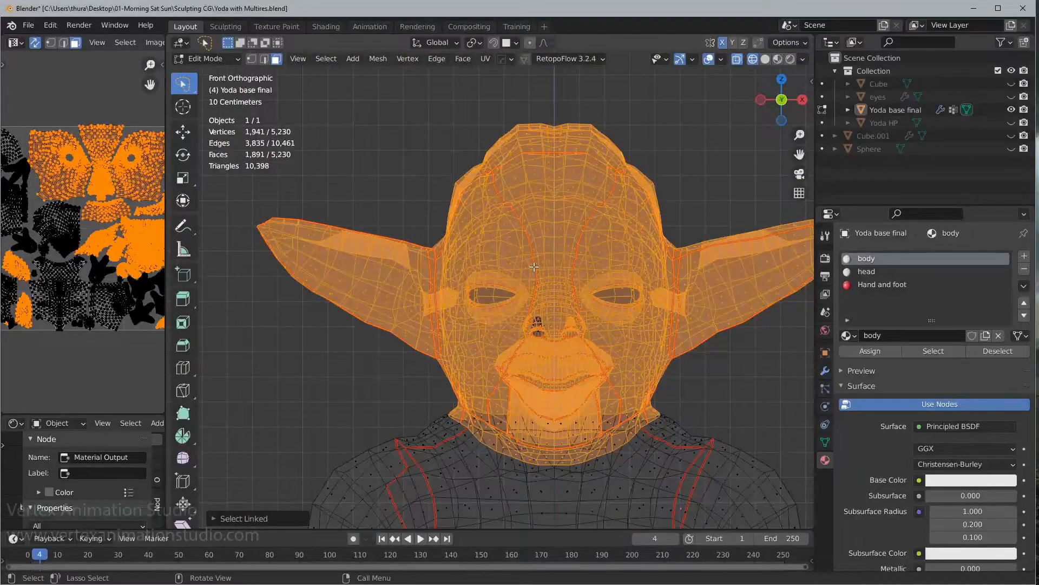
{"action": "mouse_move", "coordinate": [534, 266]}
{"action": "middle_mouse_down"}
{"action": "mouse_move", "coordinate": [572, 351]}
{"action": "mouse_move", "coordinate": [589, 353]}
{"action": "middle_mouse_up"}
{"action": "key", "text": "shift+z"}
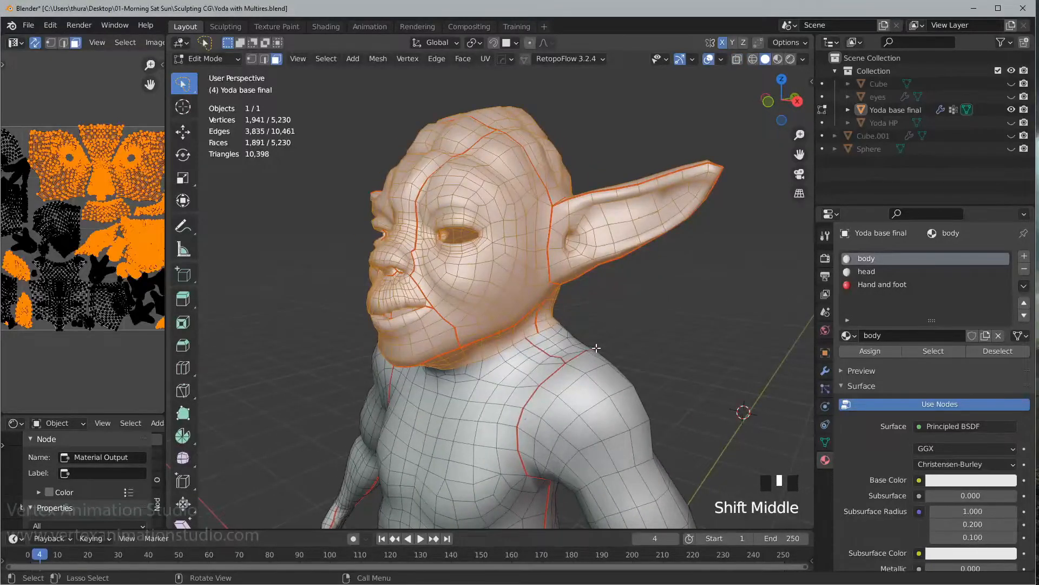
- Separate the selected head faces into their own object and return to Object Mode
{"action": "key", "text": "p"}
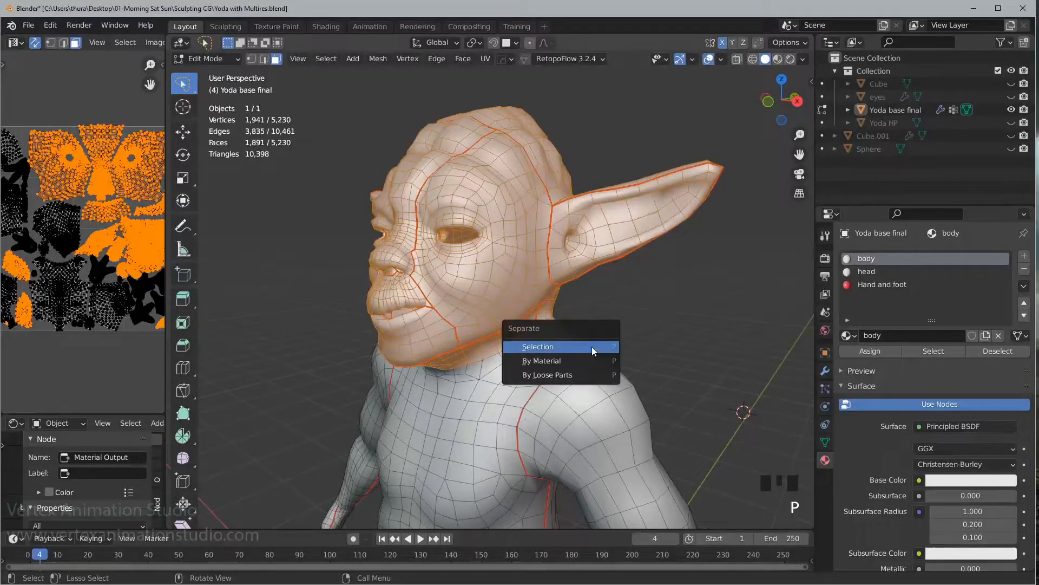
{"action": "left_click", "coordinate": [541, 346]}
{"action": "middle_click_drag", "start_coordinate": [542, 346], "coordinate": [520, 325], "text": "shift"}
{"action": "left_click", "coordinate": [206, 59]}
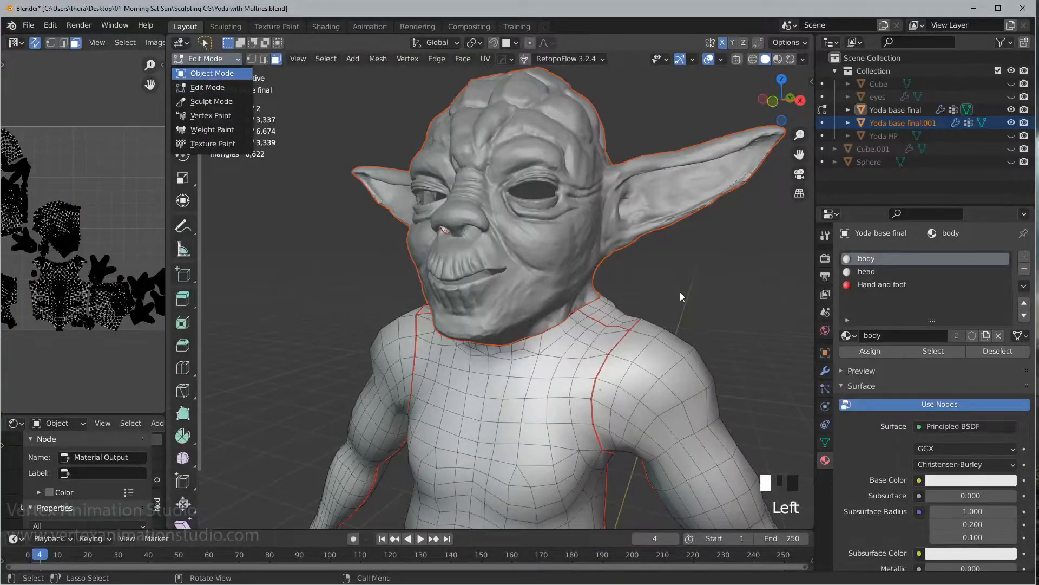
{"action": "left_click", "coordinate": [674, 358]}
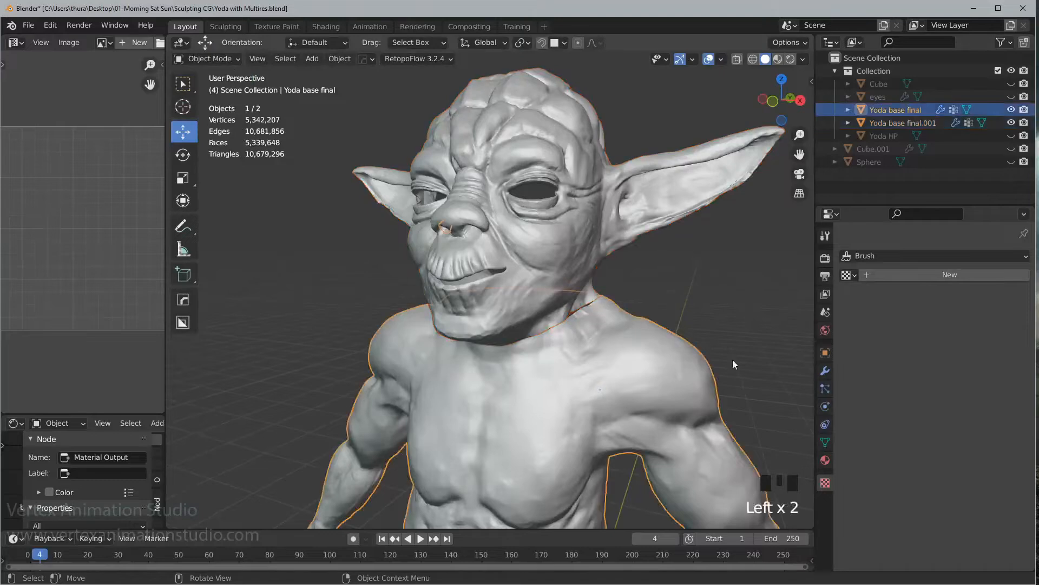
- Set the head object's Multires viewport level to 3 and sculpt level to 5
{"action": "left_click", "coordinate": [825, 371]}
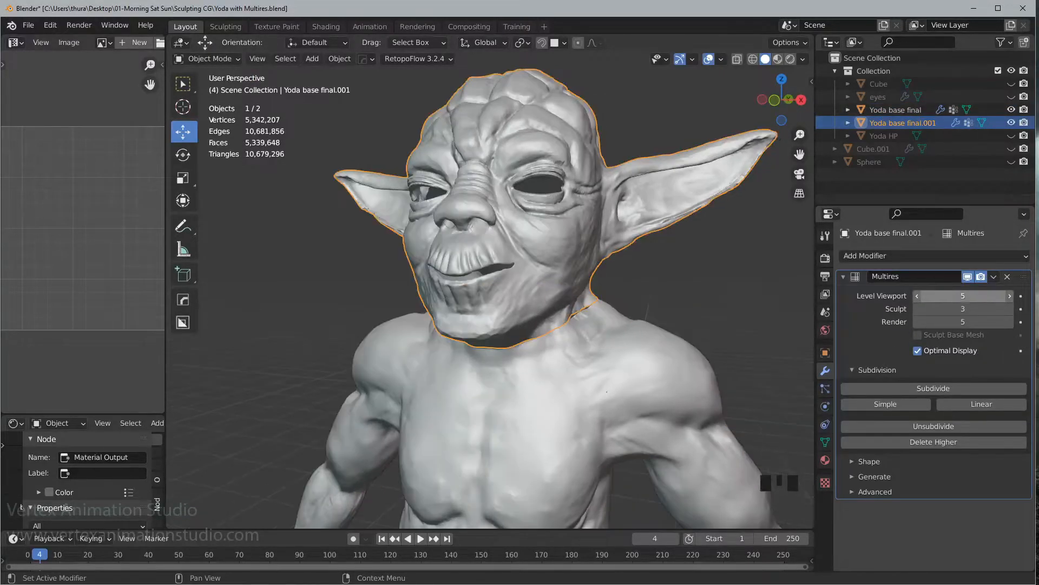
{"action": "left_click", "coordinate": [967, 297]}
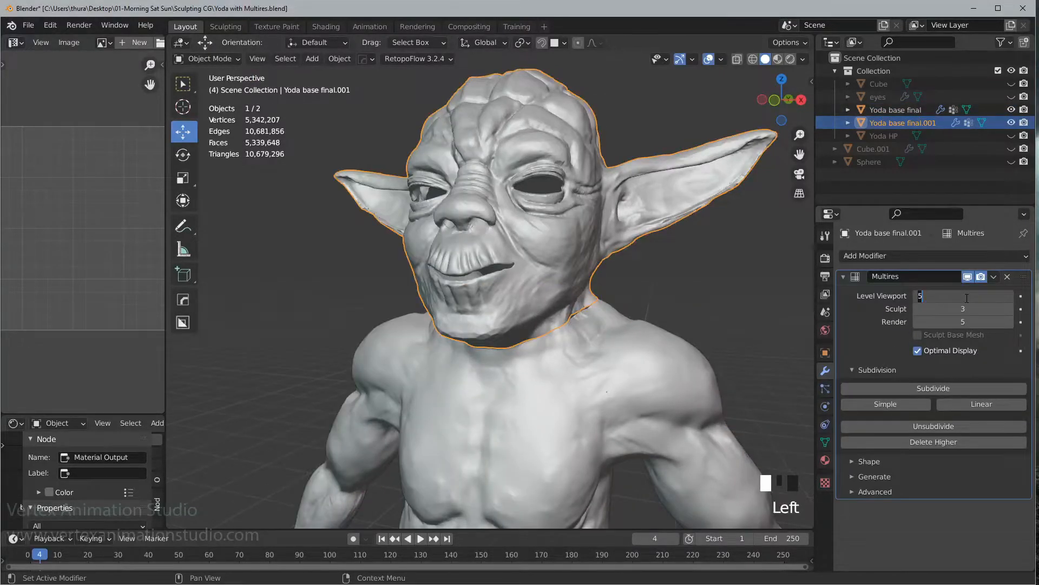
{"action": "type", "text": "2"}
{"action": "key", "text": "Return"}
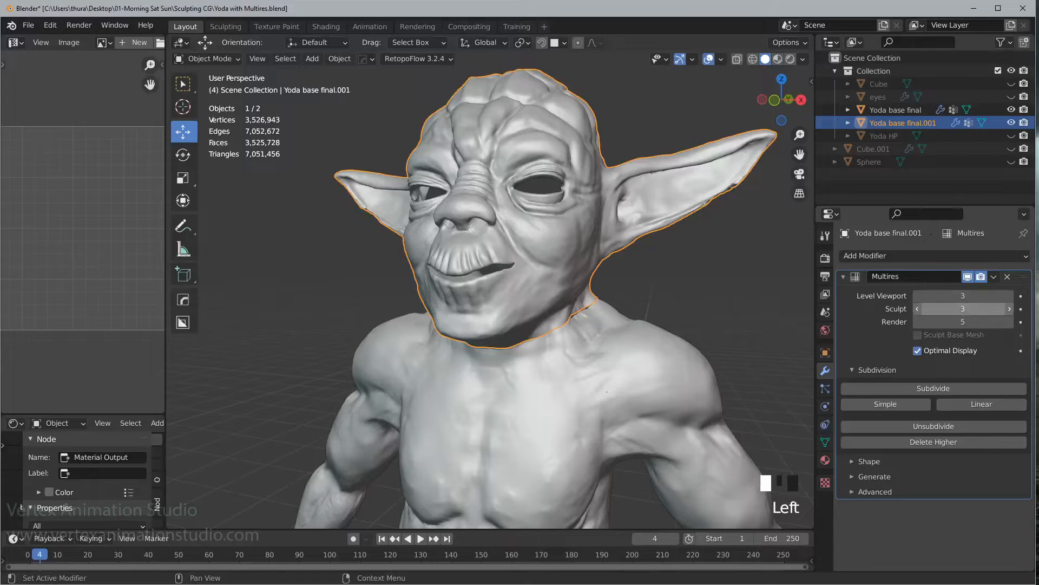
{"action": "left_click", "coordinate": [968, 310]}
{"action": "key", "text": "Return"}
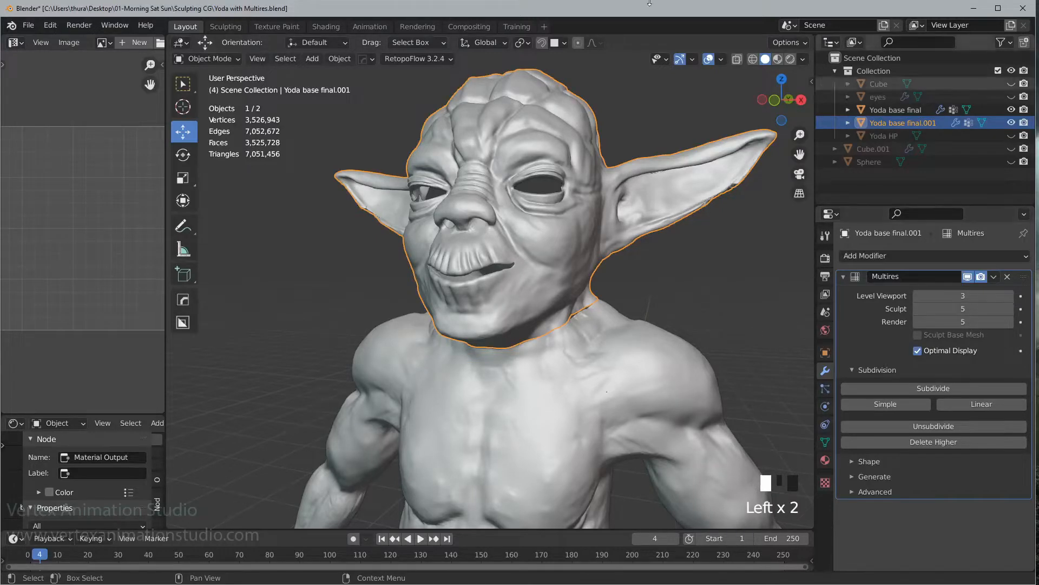
- Set the body object's Multires viewport level to 3 and sculpt level to 5
{"action": "left_click", "coordinate": [523, 467]}
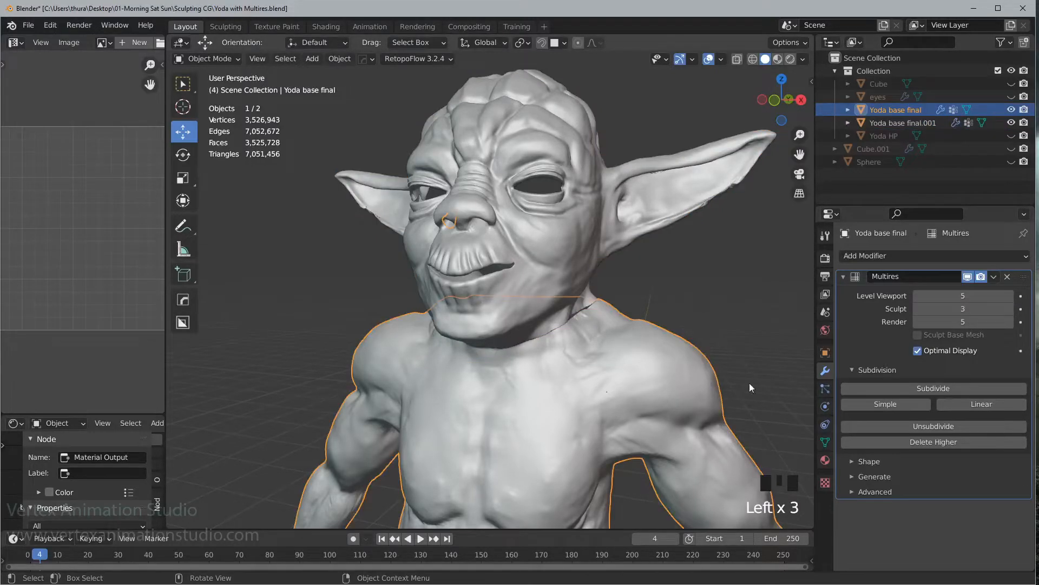
{"action": "left_click", "coordinate": [957, 296]}
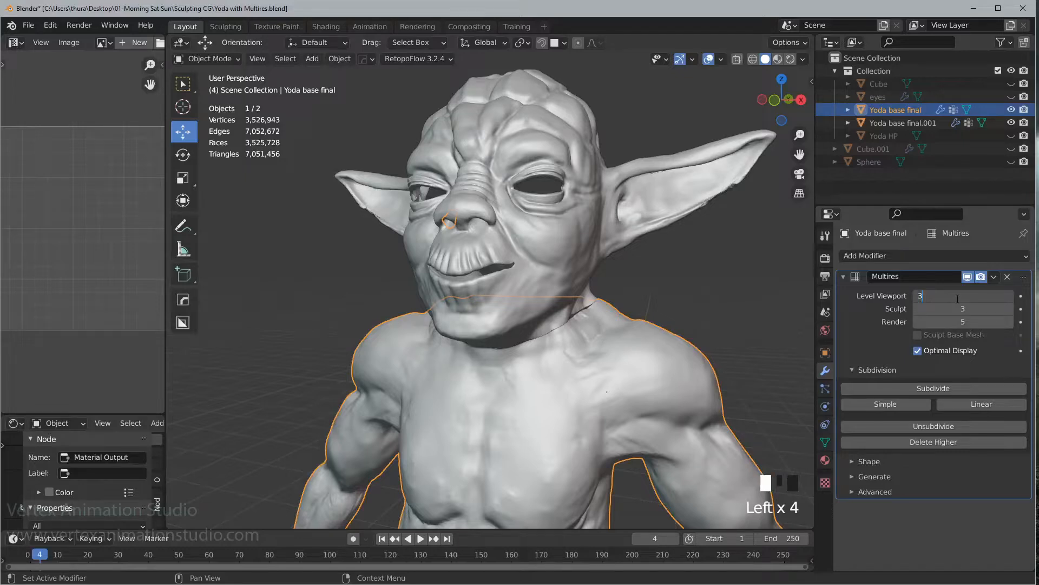
{"action": "type", "text": "3"}
{"action": "key", "text": "Return"}
{"action": "left_click", "coordinate": [969, 308]}
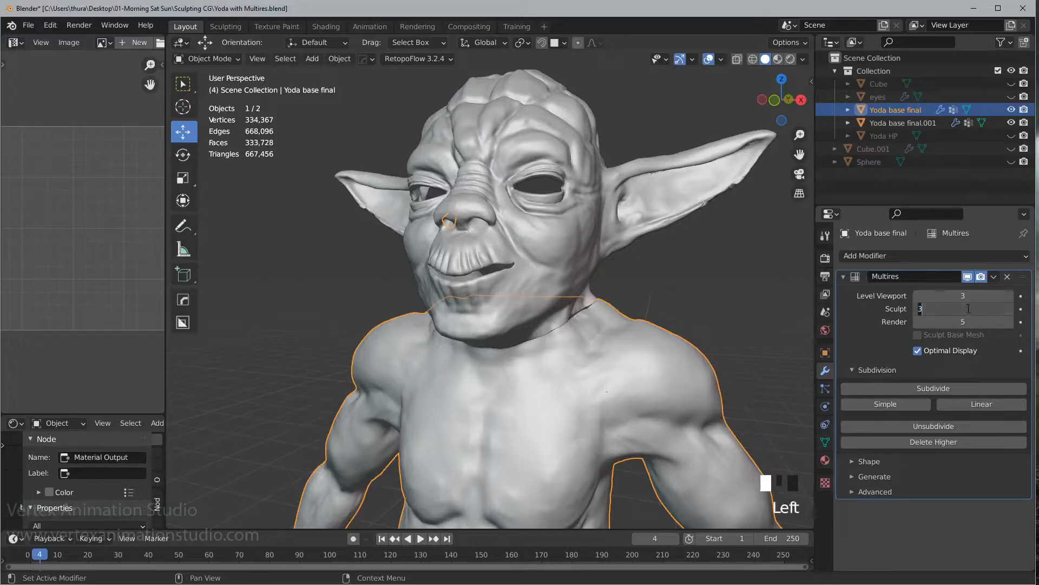
{"action": "key", "text": "Return"}
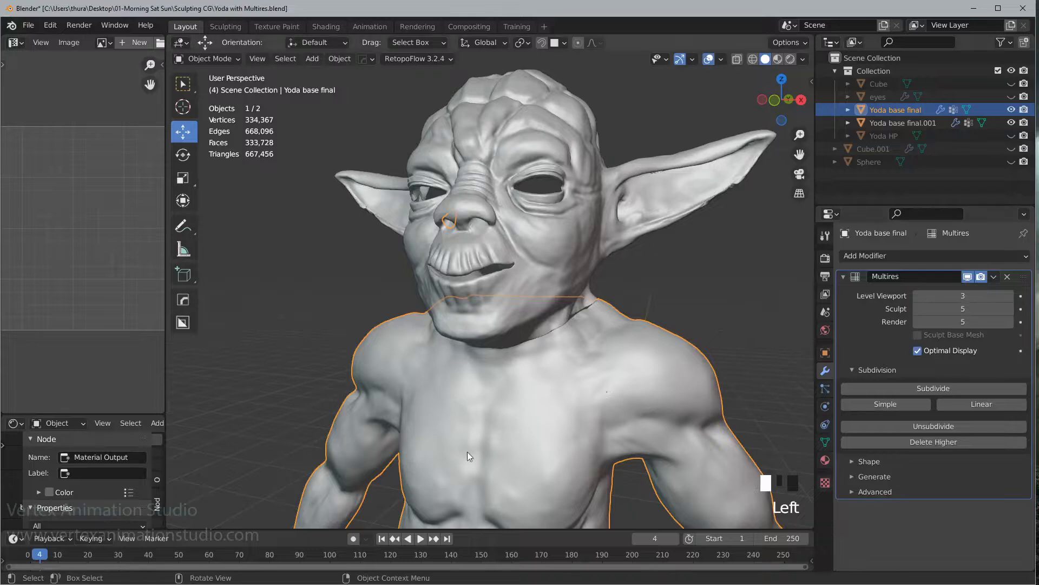
- Select the separated head object and switch it to Sculpt Mode
{"action": "key", "text": "ctrl+Tab"}
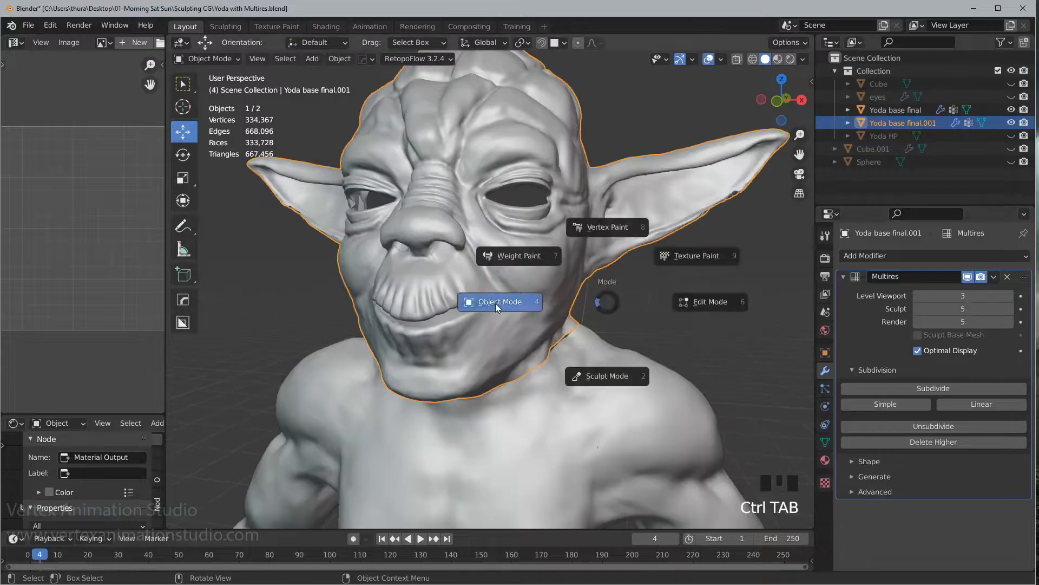
{"action": "left_click", "coordinate": [496, 304]}
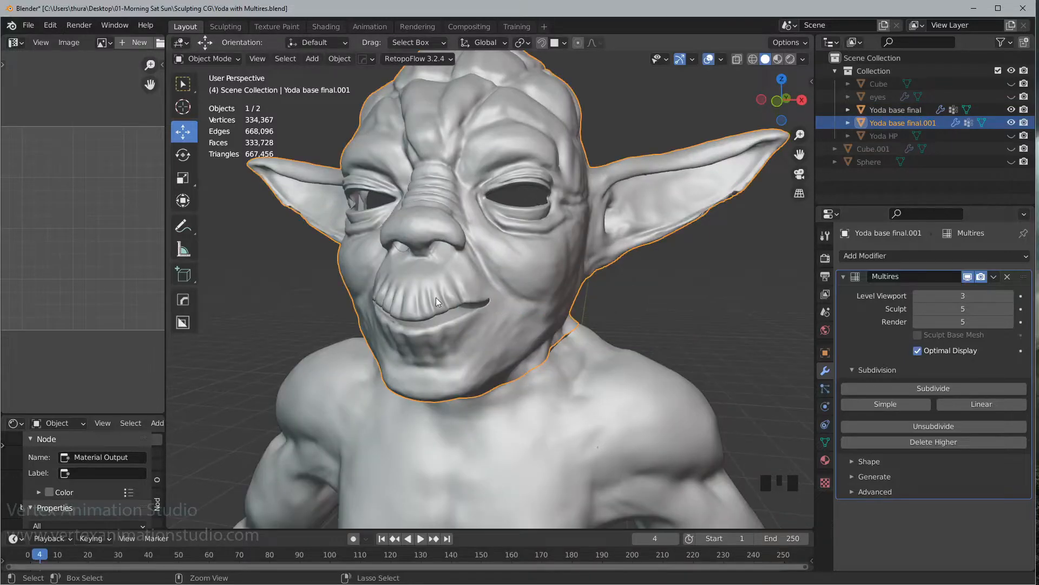
{"action": "key", "text": "ctrl+Tab"}
{"action": "left_click", "coordinate": [669, 318]}
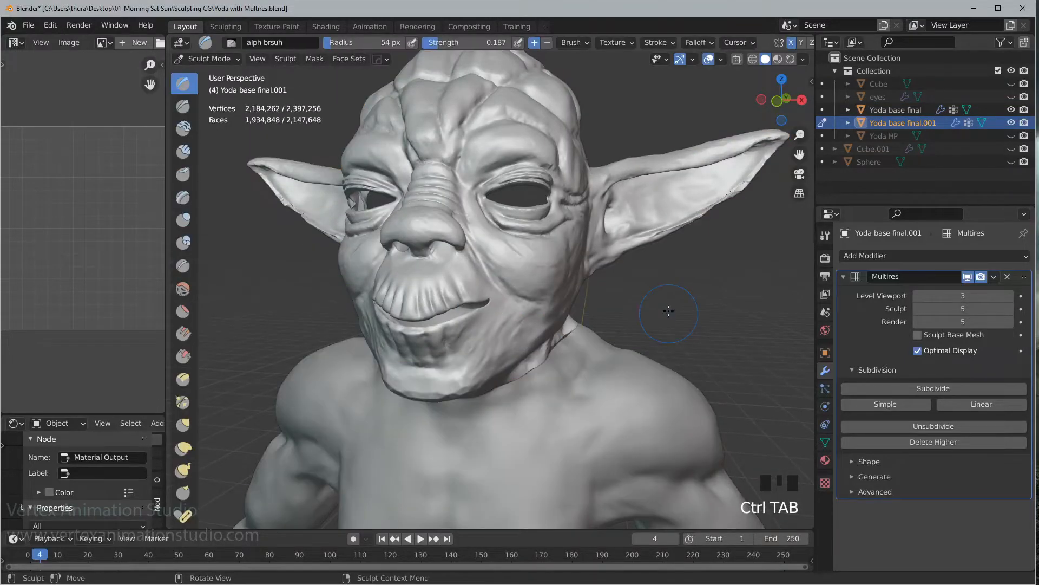
{"action": "middle_click_drag", "start_coordinate": [669, 312], "coordinate": [559, 287]}
{"action": "mouse_move", "coordinate": [473, 317]}
{"action": "middle_mouse_down"}
{"action": "mouse_move", "coordinate": [542, 335]}
{"action": "mouse_move", "coordinate": [590, 387]}
{"action": "middle_mouse_up"}
{"action": "scroll", "coordinate": [564, 364], "scroll_direction": "up", "scroll_amount": 2}
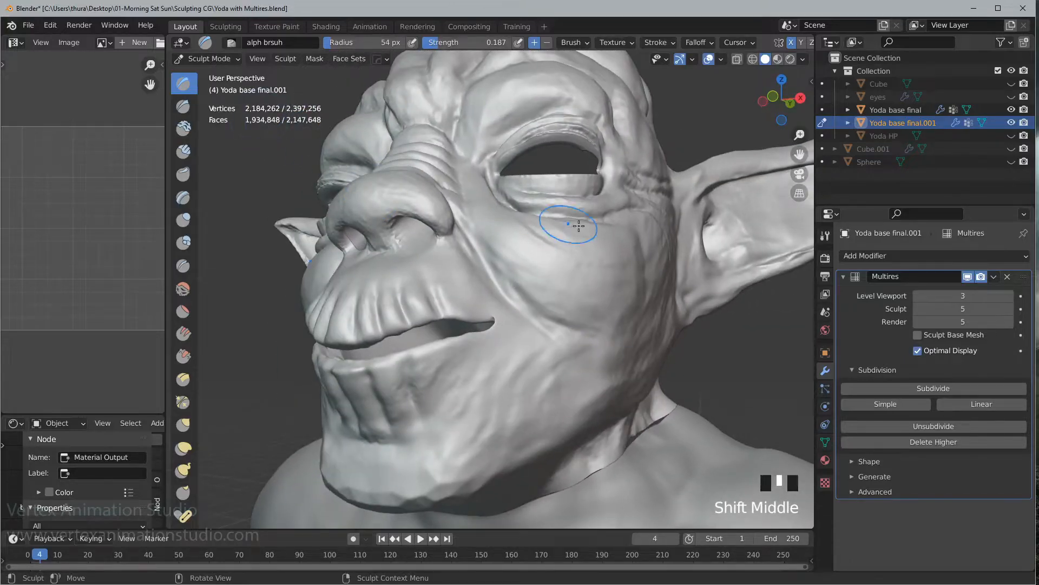
- Put the head object in Edit Mode and select the linked faces at the back of the skull
{"action": "middle_click_drag", "start_coordinate": [564, 220], "coordinate": [415, 213]}
{"action": "scroll", "coordinate": [573, 209], "scroll_direction": "down", "scroll_amount": 2}
{"action": "mouse_move", "coordinate": [573, 209]}
{"action": "middle_mouse_down"}
{"action": "mouse_move", "coordinate": [569, 254]}
{"action": "mouse_move", "coordinate": [586, 309]}
{"action": "mouse_move", "coordinate": [577, 364]}
{"action": "middle_mouse_up"}
{"action": "scroll", "coordinate": [568, 310], "scroll_direction": "down", "scroll_amount": 3}
{"action": "scroll", "coordinate": [595, 298], "scroll_direction": "up", "scroll_amount": 3}
{"action": "key", "text": "Tab"}
{"action": "middle_click_drag", "start_coordinate": [616, 275], "coordinate": [503, 271], "text": "shift"}
{"action": "scroll", "coordinate": [550, 249], "scroll_direction": "up", "scroll_amount": 2}
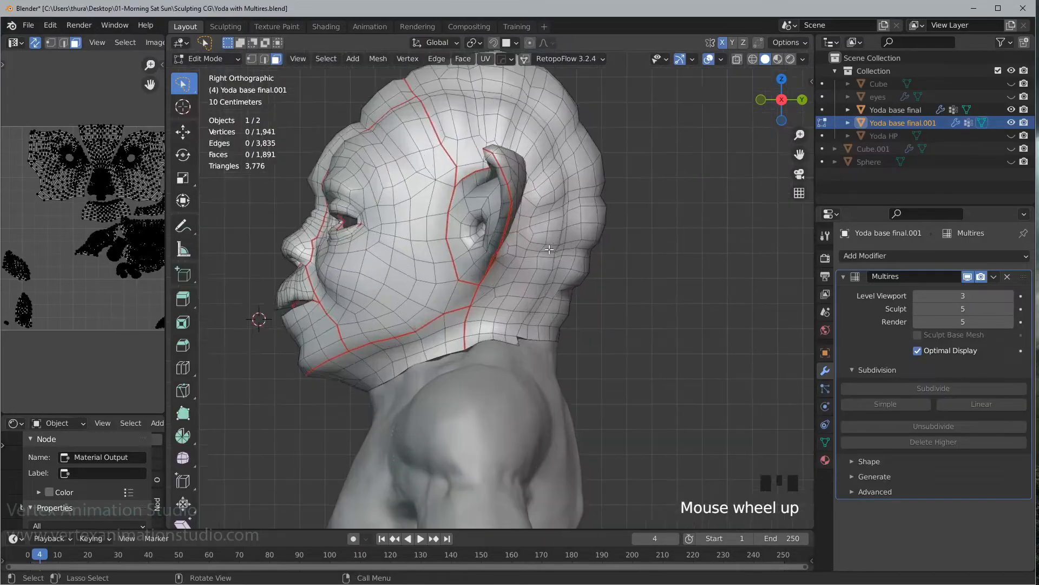
{"action": "key", "text": "l"}
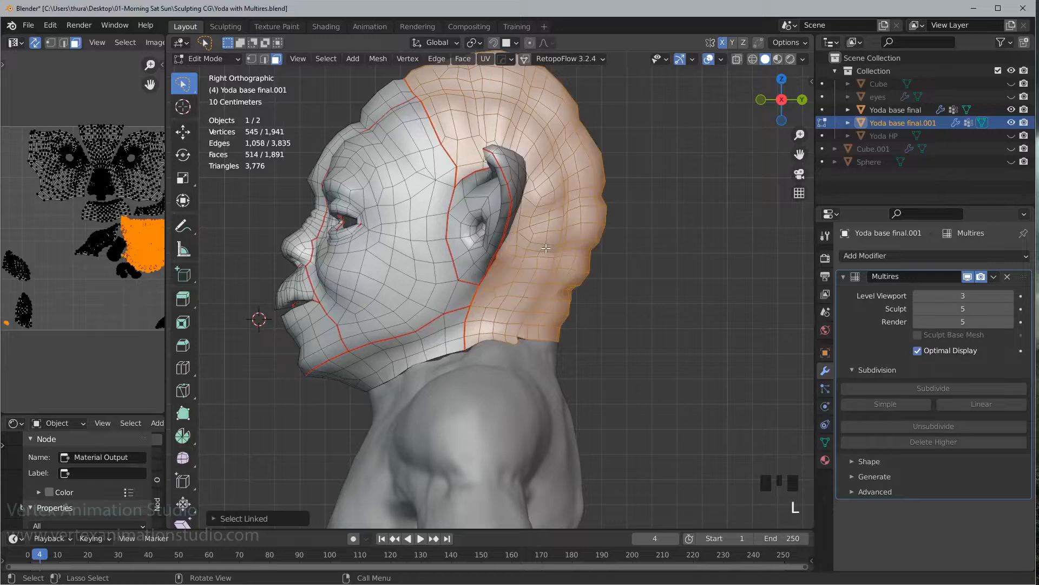
- Add both ears to the selection with Select Linked and invert it so the face and front neck are selected
{"action": "middle_click_drag", "start_coordinate": [507, 219], "coordinate": [556, 309]}
{"action": "key", "text": "l"}
{"action": "scroll", "coordinate": [542, 260], "scroll_direction": "down", "scroll_amount": 4}
{"action": "key", "text": "l"}
{"action": "key", "text": "l"}
{"action": "key", "text": "ctrl+i"}
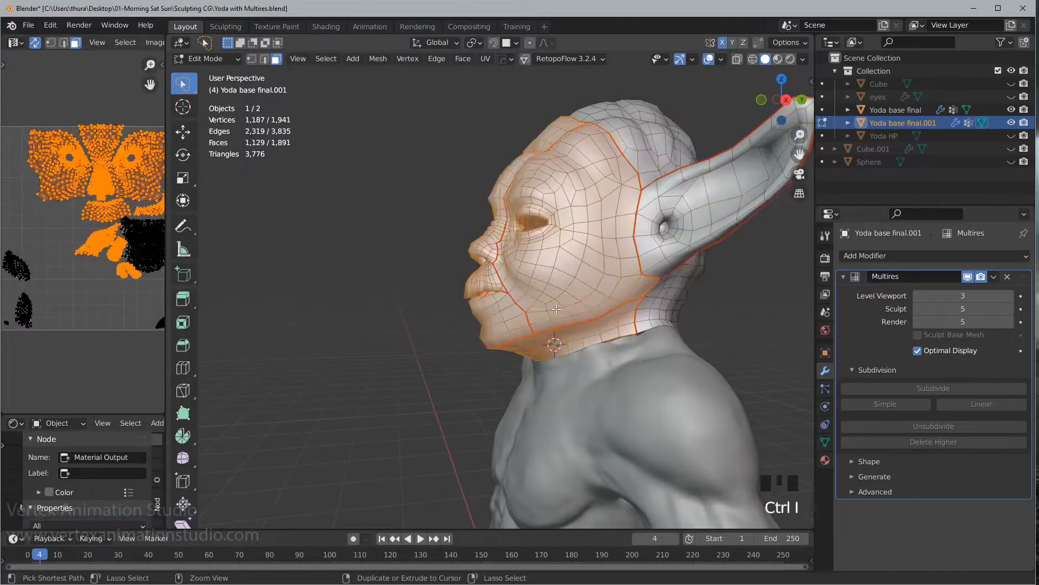
{"action": "middle_click_drag", "start_coordinate": [504, 222], "coordinate": [493, 236]}
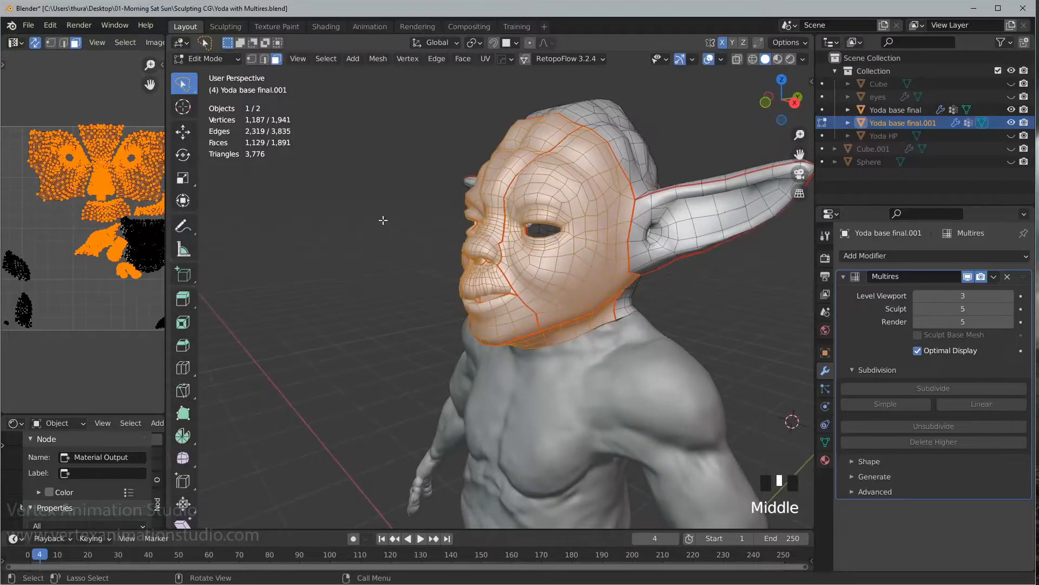
- Separate the selected face and front neck faces into their own object
{"action": "key", "text": "p"}
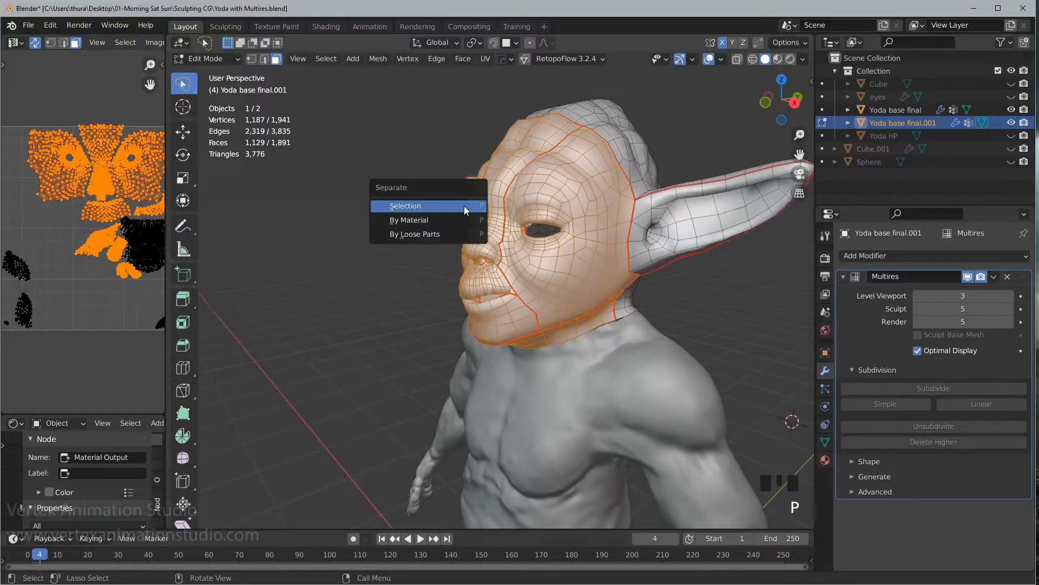
{"action": "left_click", "coordinate": [459, 206]}
{"action": "middle_click_drag", "start_coordinate": [460, 206], "coordinate": [650, 195]}
{"action": "scroll", "coordinate": [452, 282], "scroll_direction": "up", "scroll_amount": 2}
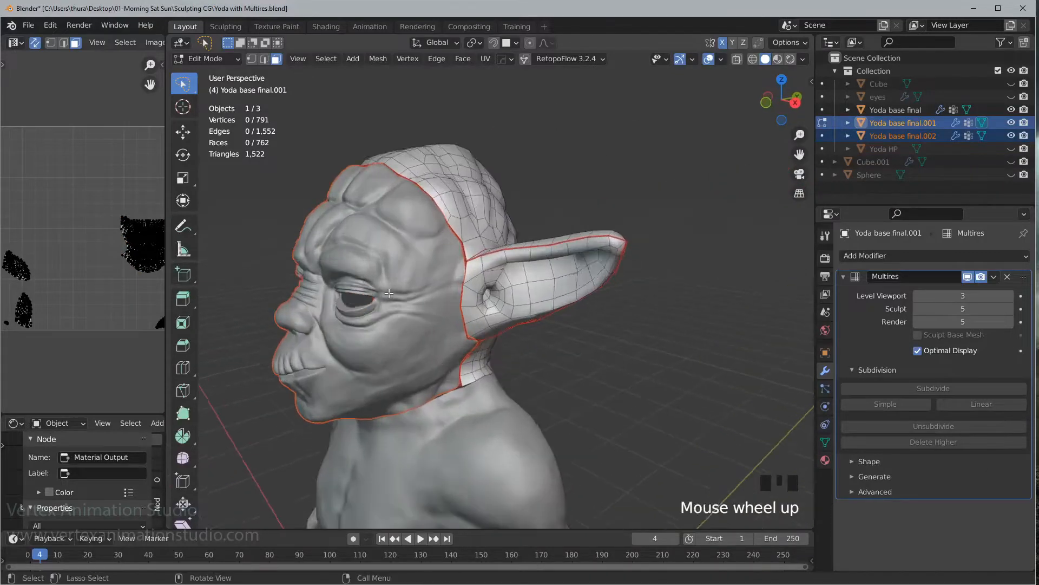
{"action": "middle_click_drag", "start_coordinate": [442, 287], "coordinate": [453, 284], "text": "shift"}
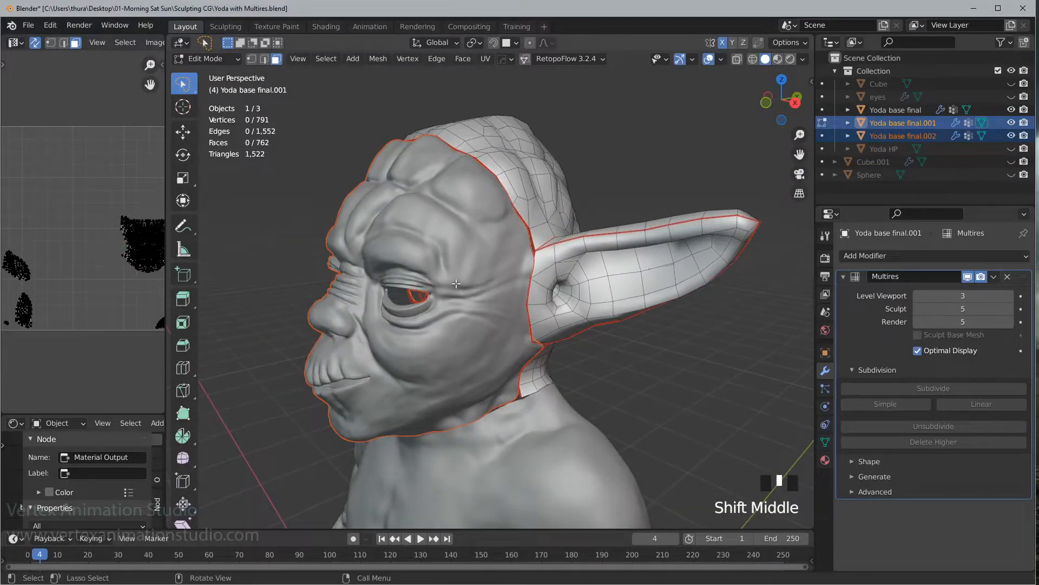
- Return to Sculpt Mode, switch sculpting to the separated face object, and subdivide its Multires to level 6
{"action": "key", "text": "Tab"}
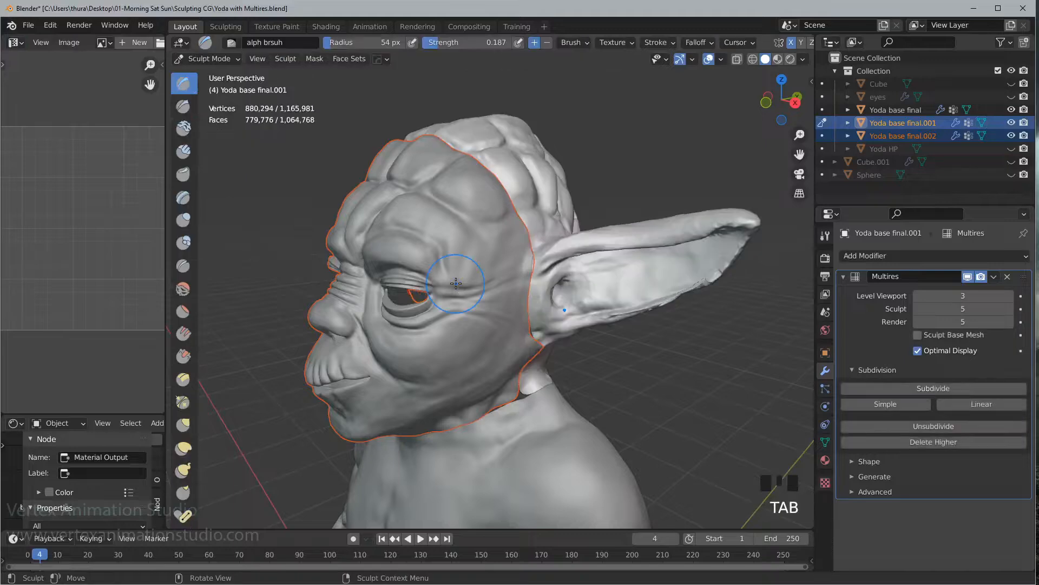
{"action": "middle_click_drag", "start_coordinate": [571, 303], "coordinate": [592, 311]}
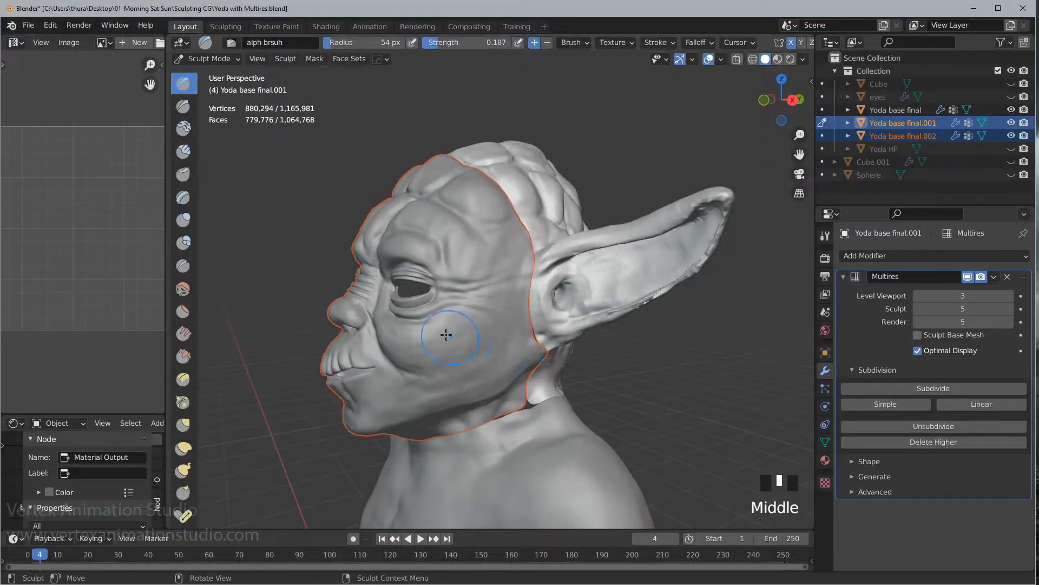
{"action": "key", "text": "d"}
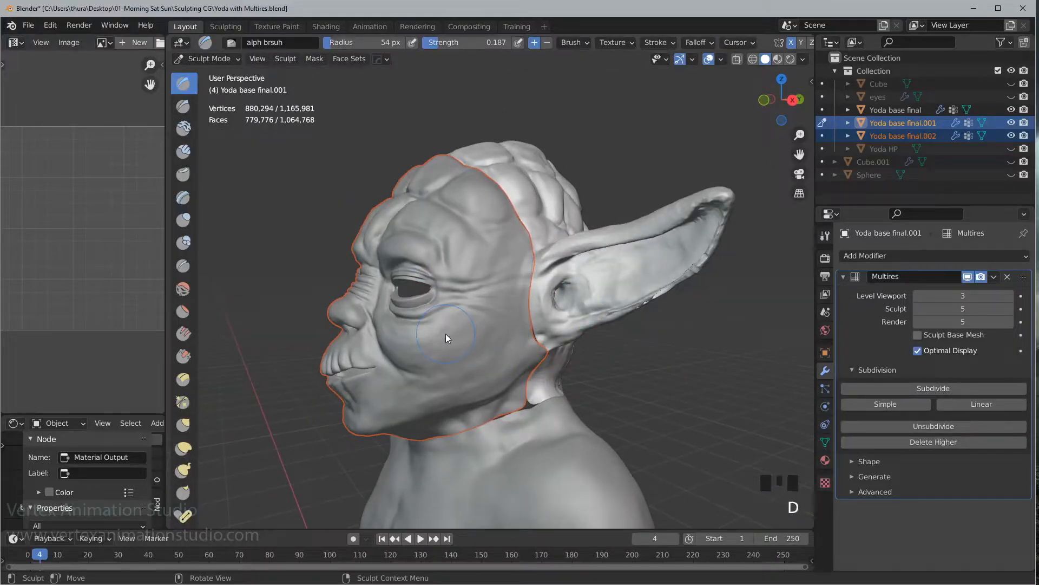
{"action": "middle_click_drag", "start_coordinate": [449, 341], "coordinate": [567, 352]}
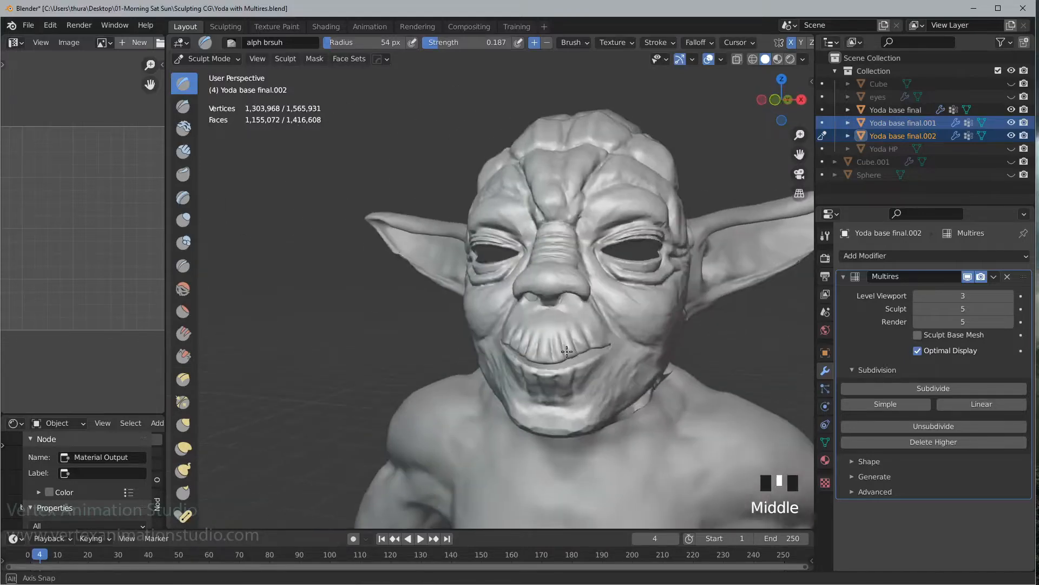
{"action": "scroll", "coordinate": [567, 352], "scroll_direction": "up", "scroll_amount": 2}
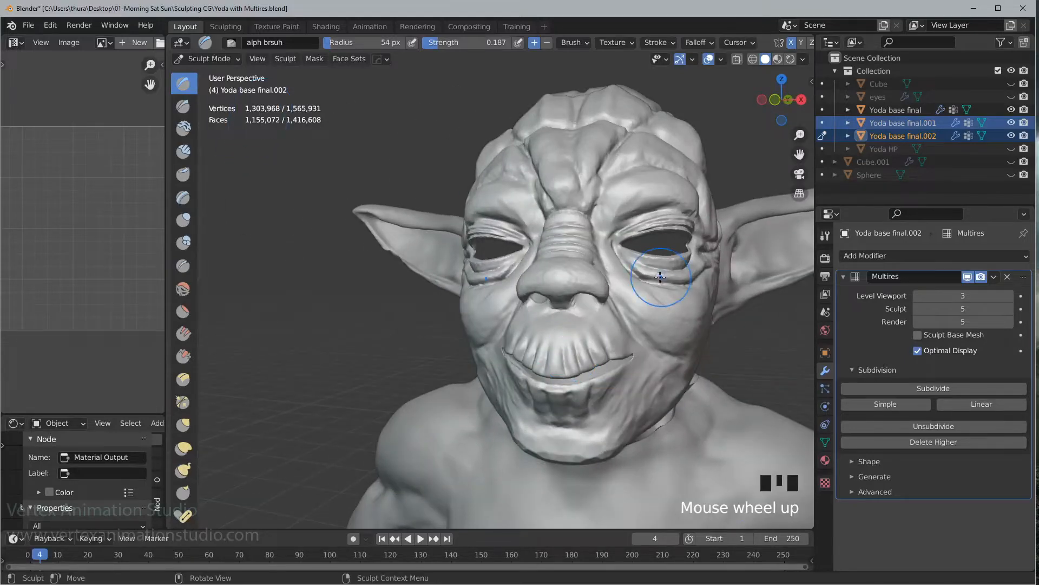
{"action": "middle_click_drag", "start_coordinate": [661, 287], "coordinate": [542, 336]}
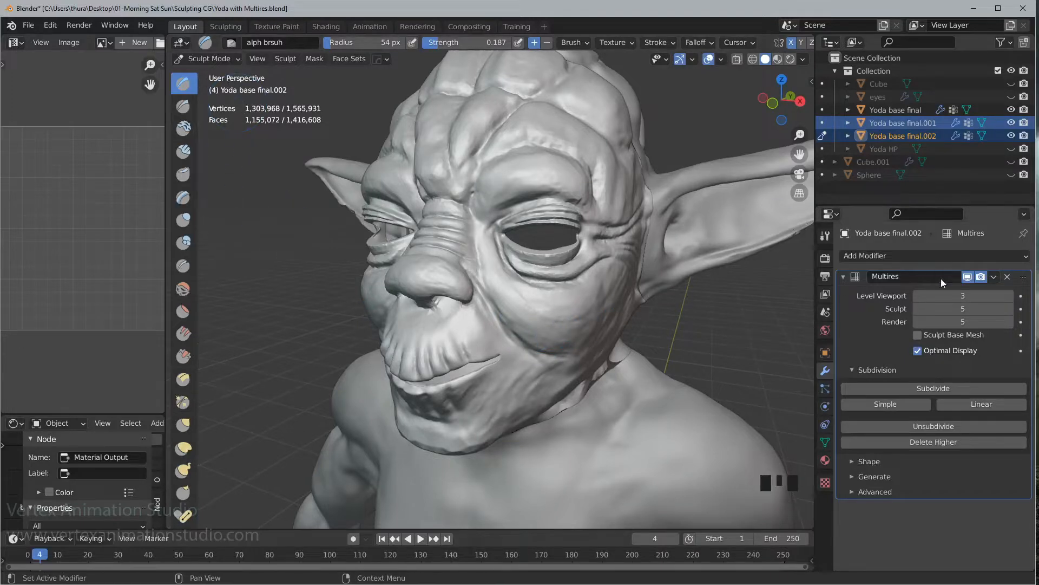
{"action": "left_click", "coordinate": [940, 389]}
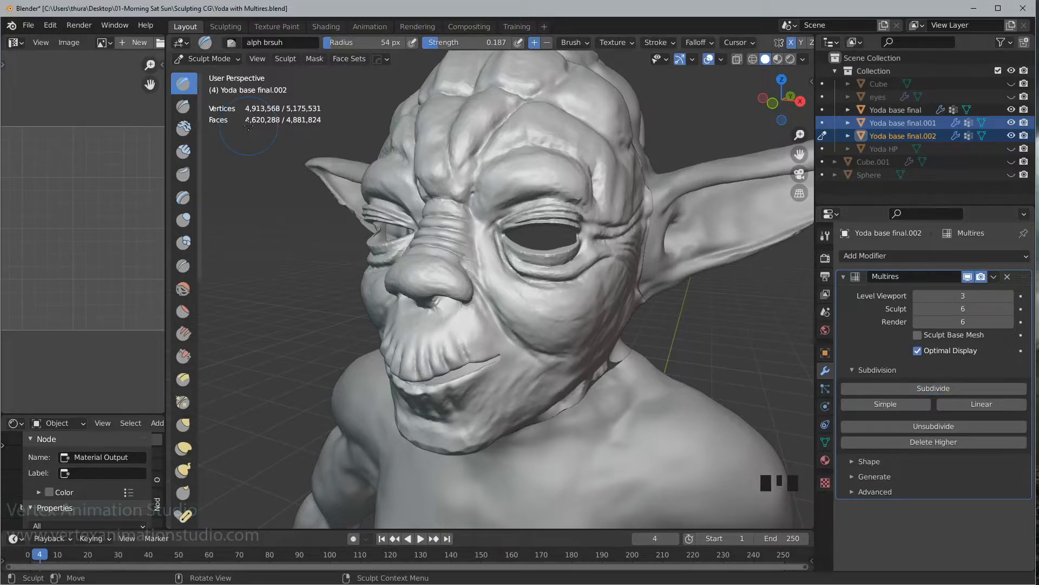
- Brush alpha skin texture onto the cheek below the eye with several short strokes
{"action": "mouse_move", "coordinate": [621, 325]}
{"action": "middle_mouse_down"}
{"action": "mouse_move", "coordinate": [563, 319]}
{"action": "mouse_move", "coordinate": [550, 304]}
{"action": "middle_mouse_up"}
{"action": "scroll", "coordinate": [560, 319], "scroll_direction": "up", "scroll_amount": 2}
{"action": "scroll", "coordinate": [571, 313], "scroll_direction": "up", "scroll_amount": 3}
{"action": "scroll", "coordinate": [554, 282], "scroll_direction": "up", "scroll_amount": 2}
{"action": "left_click_drag", "start_coordinate": [554, 282], "coordinate": [608, 317]}
{"action": "scroll", "coordinate": [608, 319], "scroll_direction": "up", "scroll_amount": 2}
{"action": "mouse_move", "coordinate": [645, 301]}
{"action": "middle_mouse_down", "text": "shift"}
{"action": "mouse_move", "coordinate": [503, 354]}
{"action": "mouse_move", "coordinate": [531, 300]}
{"action": "middle_mouse_up", "text": "shift"}
{"action": "mouse_move", "coordinate": [531, 301]}
{"action": "left_mouse_down"}
{"action": "mouse_move", "coordinate": [584, 332]}
{"action": "mouse_move", "coordinate": [580, 324]}
{"action": "left_mouse_up"}
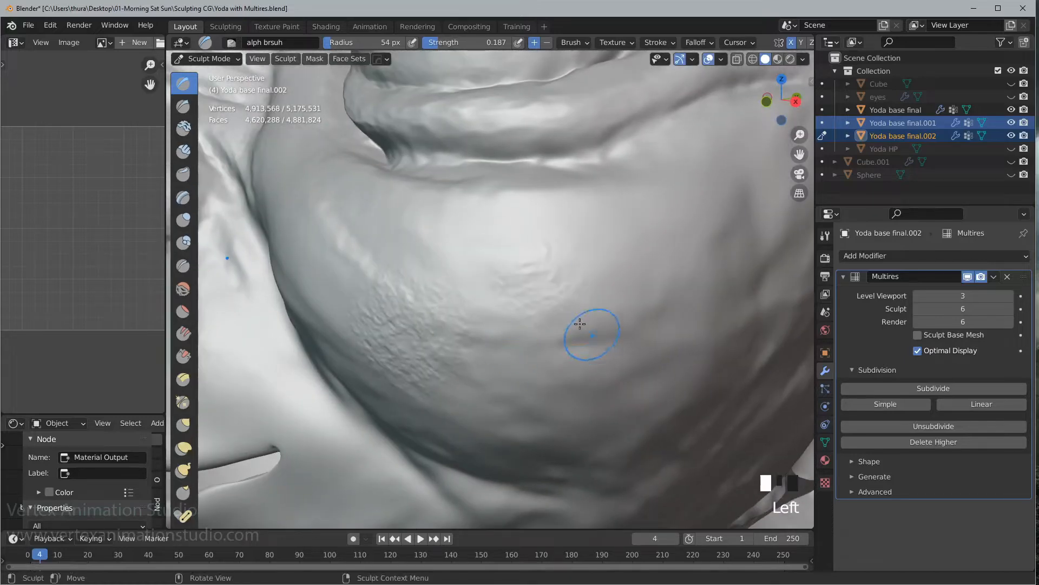
{"action": "scroll", "coordinate": [508, 304], "scroll_direction": "up", "scroll_amount": 2}
{"action": "scroll", "coordinate": [513, 308], "scroll_direction": "down", "scroll_amount": 3}
{"action": "scroll", "coordinate": [489, 287], "scroll_direction": "up", "scroll_amount": 1}
{"action": "left_click_drag", "start_coordinate": [489, 287], "coordinate": [529, 336]}
- Put the face object in Edit Mode and select the linked eye-and-cheek regions on both sides
{"action": "scroll", "coordinate": [529, 337], "scroll_direction": "down", "scroll_amount": 8}
{"action": "mouse_move", "coordinate": [529, 336]}
{"action": "middle_mouse_down", "text": "alt"}
{"action": "mouse_move", "coordinate": [557, 313]}
{"action": "mouse_move", "coordinate": [760, 335]}
{"action": "middle_mouse_up", "text": "alt"}
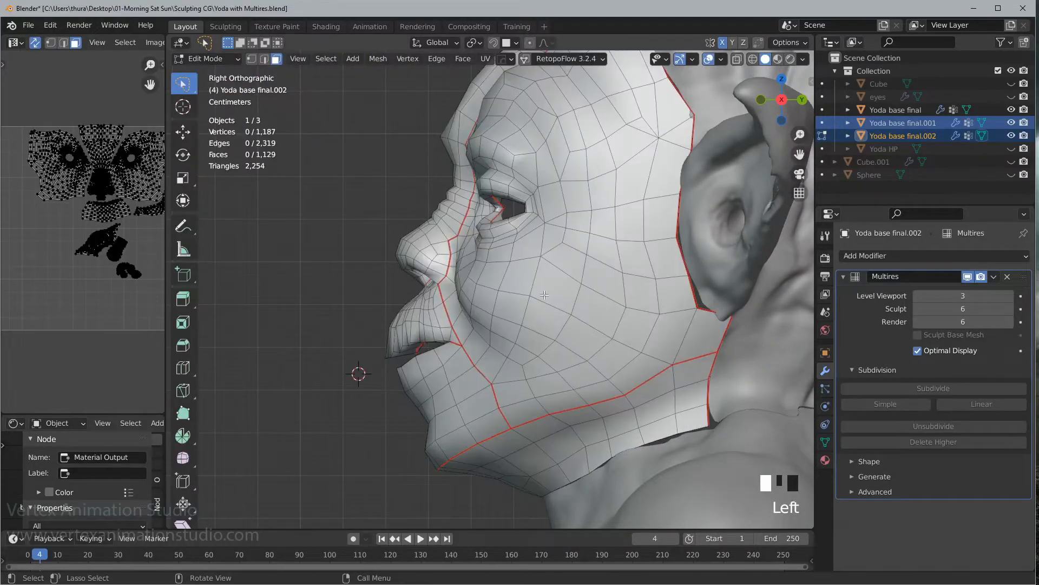
{"action": "middle_click_drag", "start_coordinate": [535, 299], "coordinate": [612, 319]}
{"action": "scroll", "coordinate": [524, 294], "scroll_direction": "down", "scroll_amount": 1}
{"action": "scroll", "coordinate": [503, 295], "scroll_direction": "down", "scroll_amount": 1}
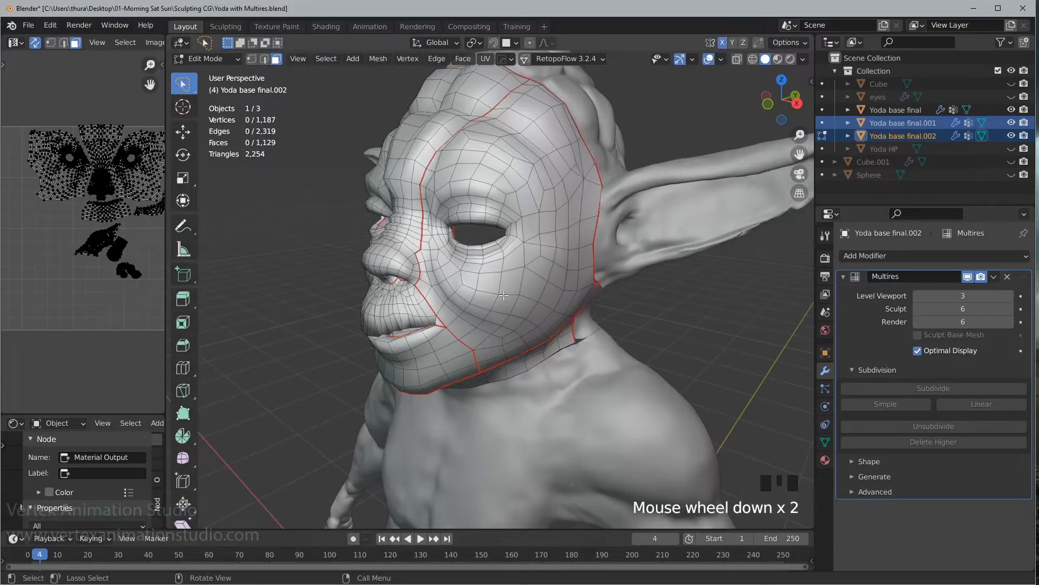
{"action": "key", "text": "l"}
{"action": "middle_click_drag", "start_coordinate": [504, 295], "coordinate": [636, 295]}
{"action": "key", "text": "l"}
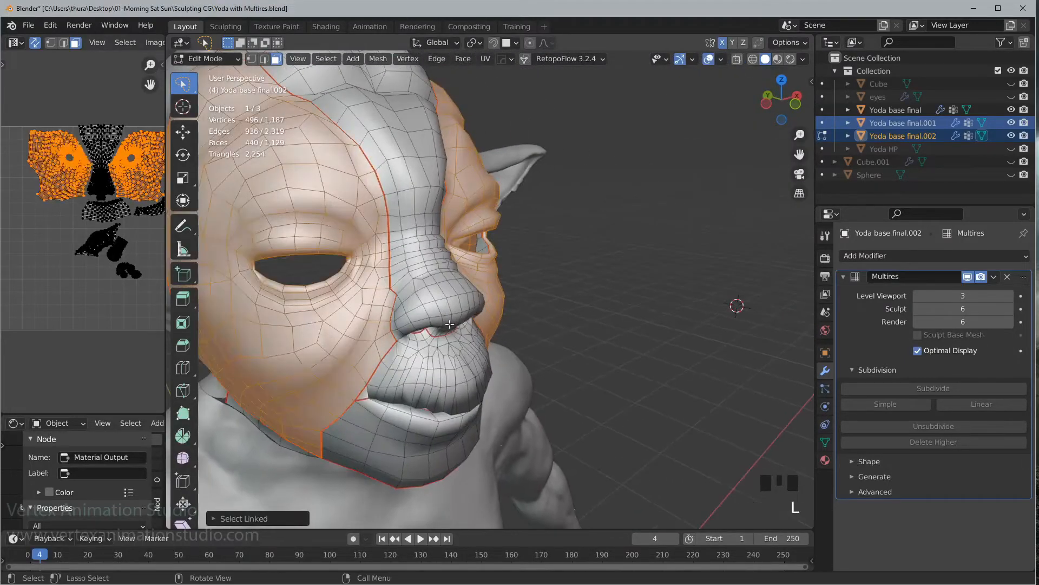
{"action": "middle_click_drag", "start_coordinate": [313, 323], "coordinate": [588, 349]}
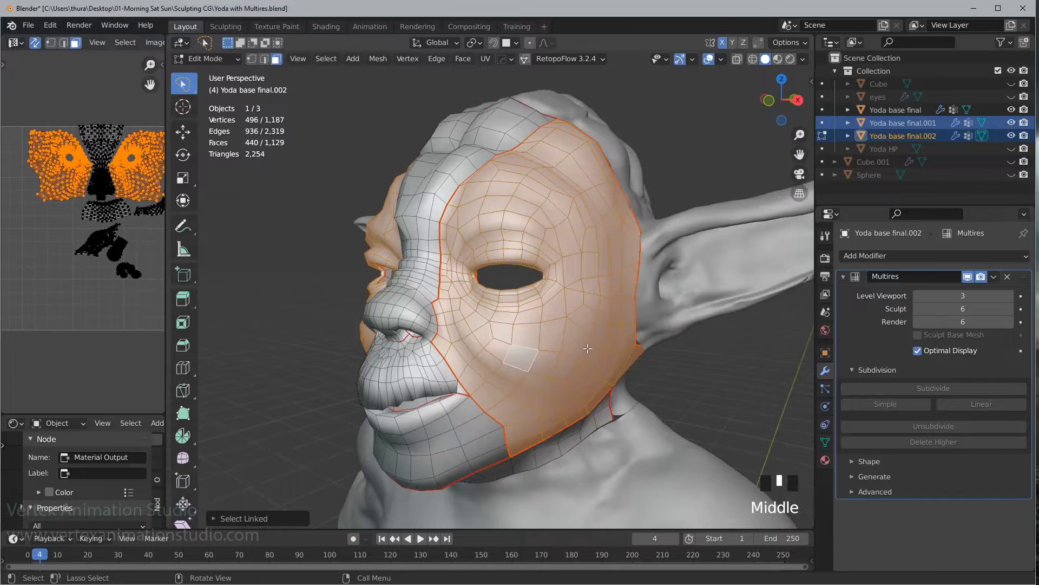
- Separate the selected eye-and-cheek faces into their own object, return to Object Mode and deselect everything
{"action": "key", "text": "p"}
{"action": "left_click", "coordinate": [587, 348]}
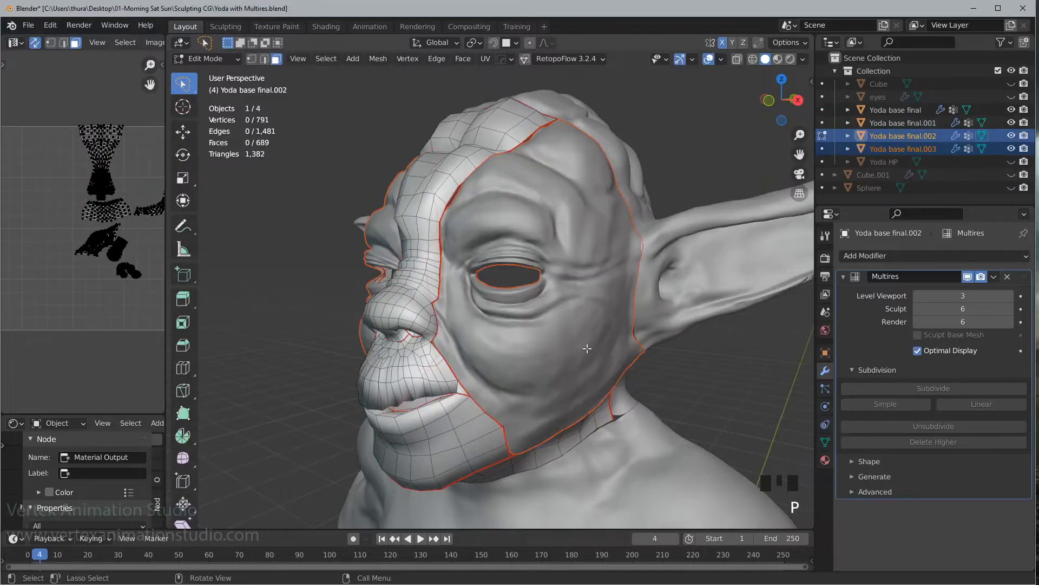
{"action": "key", "text": "Tab"}
{"action": "left_click", "coordinate": [733, 385]}
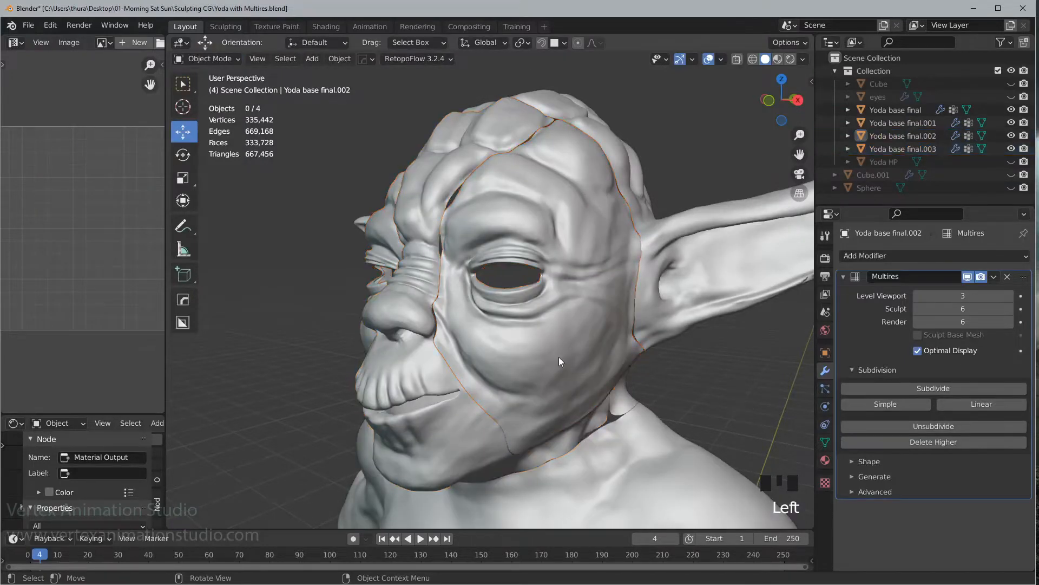
- Select the separated eye-and-cheek object and switch it to Sculpt Mode
{"action": "left_click", "coordinate": [563, 357]}
{"action": "middle_click_drag", "start_coordinate": [564, 358], "coordinate": [582, 354]}
{"action": "scroll", "coordinate": [409, 305], "scroll_direction": "up", "scroll_amount": 2}
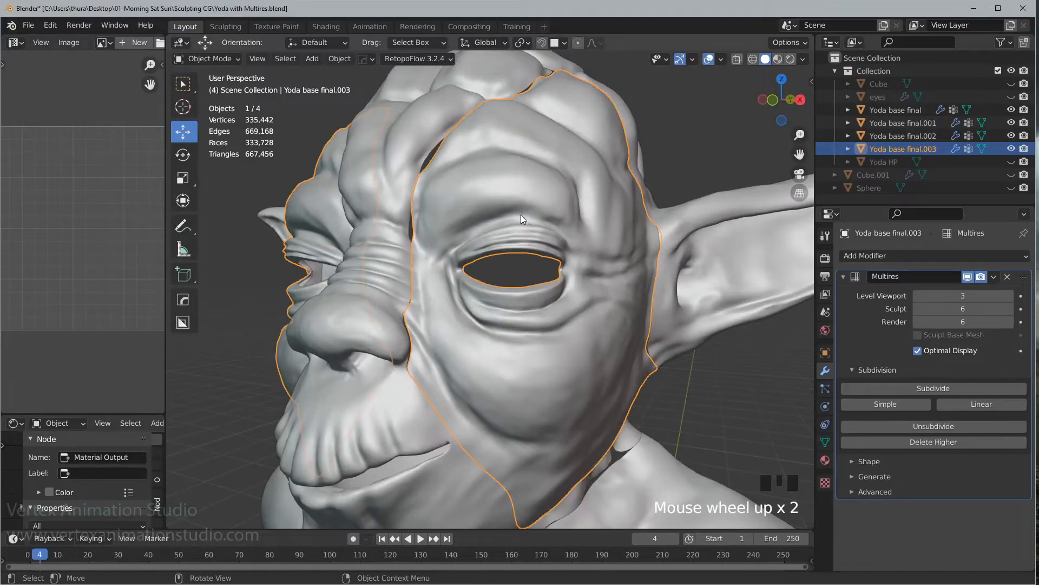
{"action": "middle_click_drag", "start_coordinate": [521, 215], "coordinate": [491, 244]}
{"action": "scroll", "coordinate": [506, 264], "scroll_direction": "down", "scroll_amount": 2}
{"action": "scroll", "coordinate": [510, 288], "scroll_direction": "up", "scroll_amount": 1}
{"action": "middle_click_drag", "start_coordinate": [510, 288], "coordinate": [528, 260], "text": "shift"}
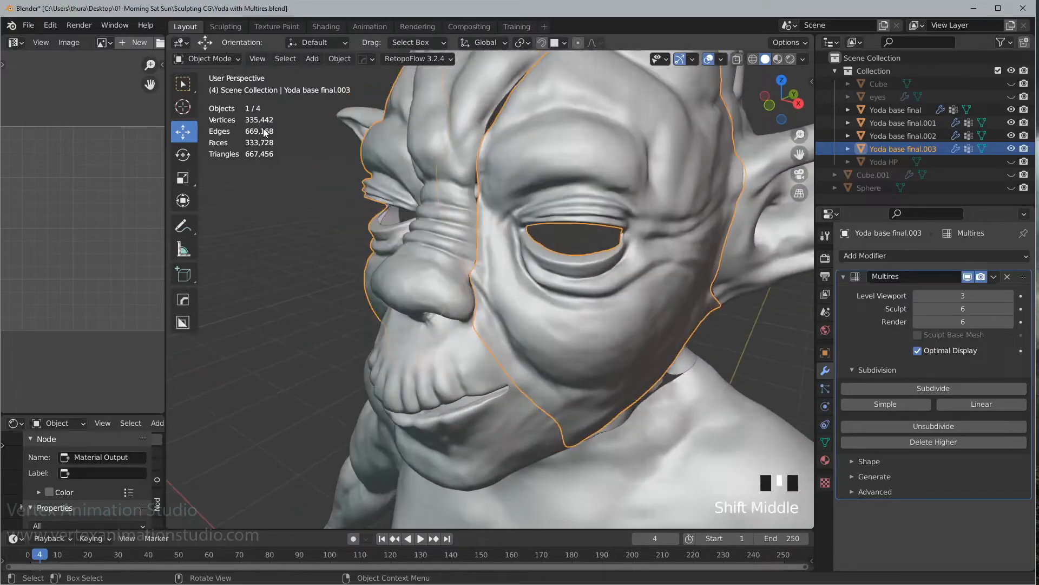
{"action": "middle_click_drag", "start_coordinate": [613, 292], "coordinate": [606, 288]}
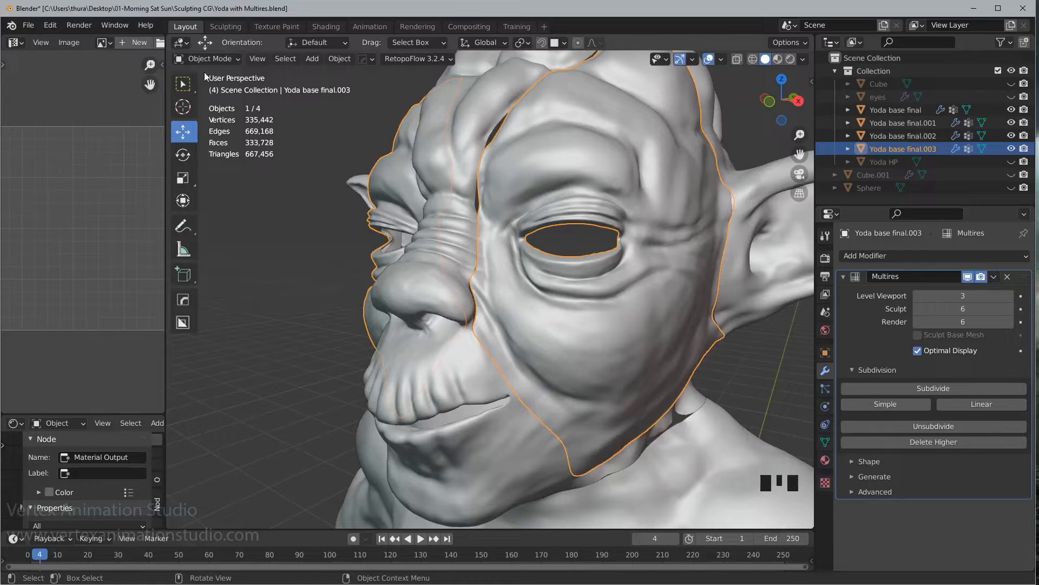
{"action": "left_click", "coordinate": [216, 60]}
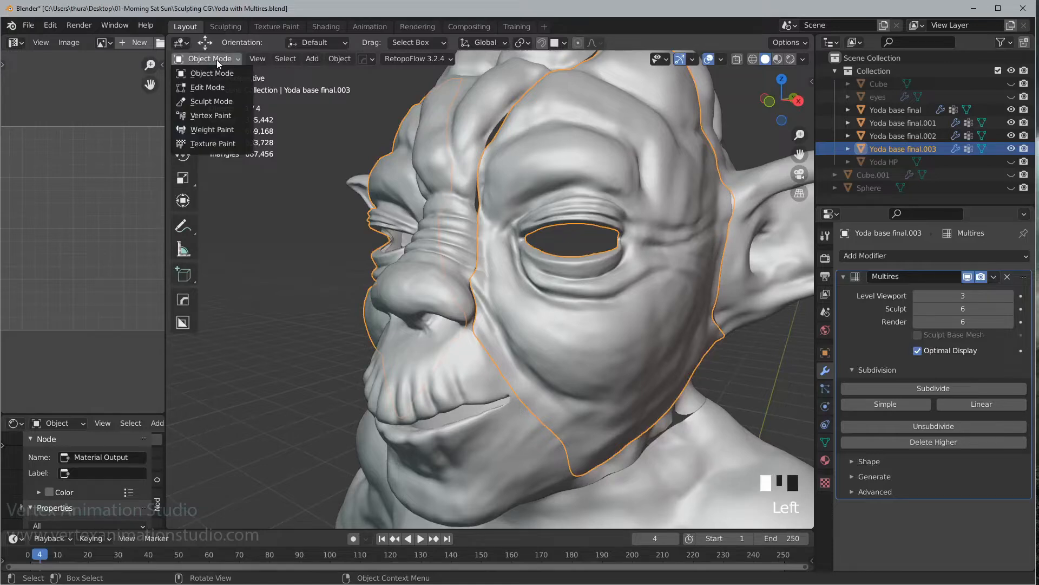
{"action": "left_click", "coordinate": [210, 104]}
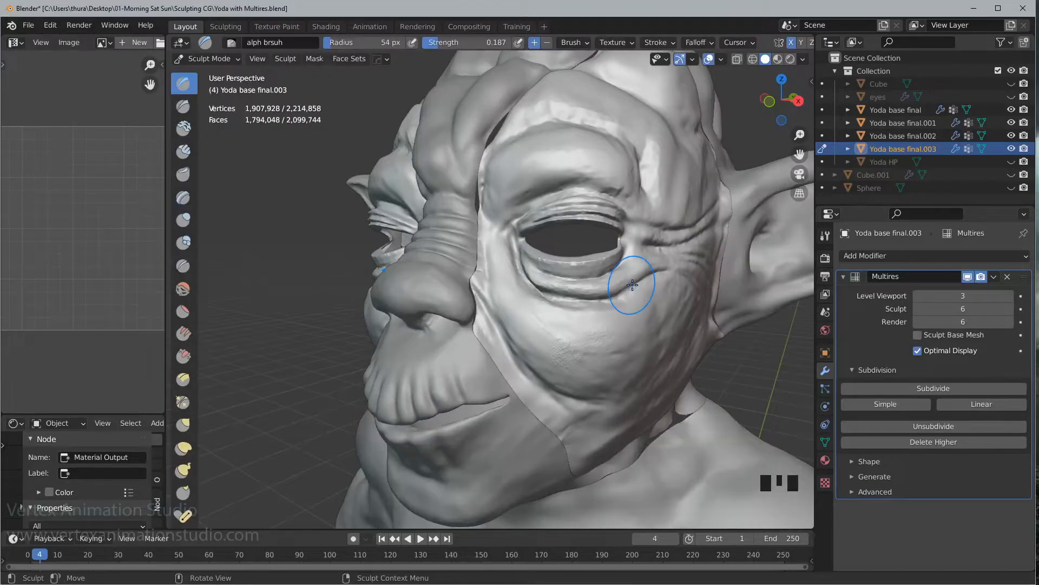
- Subdivide the eye-and-cheek object's Multires once more to reach sculpt level 7
{"action": "left_click", "coordinate": [939, 388]}
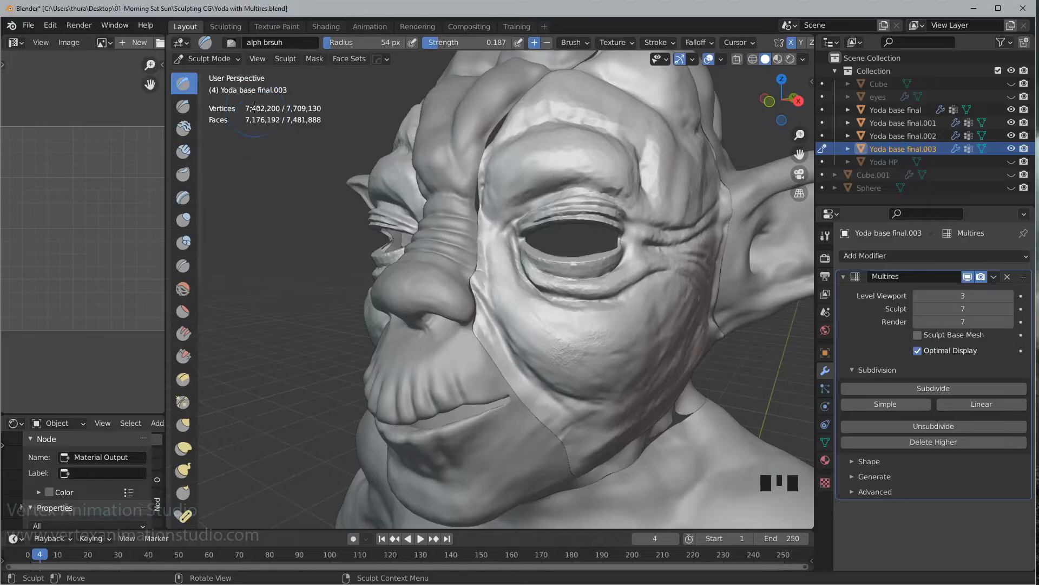
{"action": "middle_click_drag", "start_coordinate": [591, 331], "coordinate": [633, 338]}
{"action": "scroll", "coordinate": [633, 338], "scroll_direction": "down", "scroll_amount": 2}
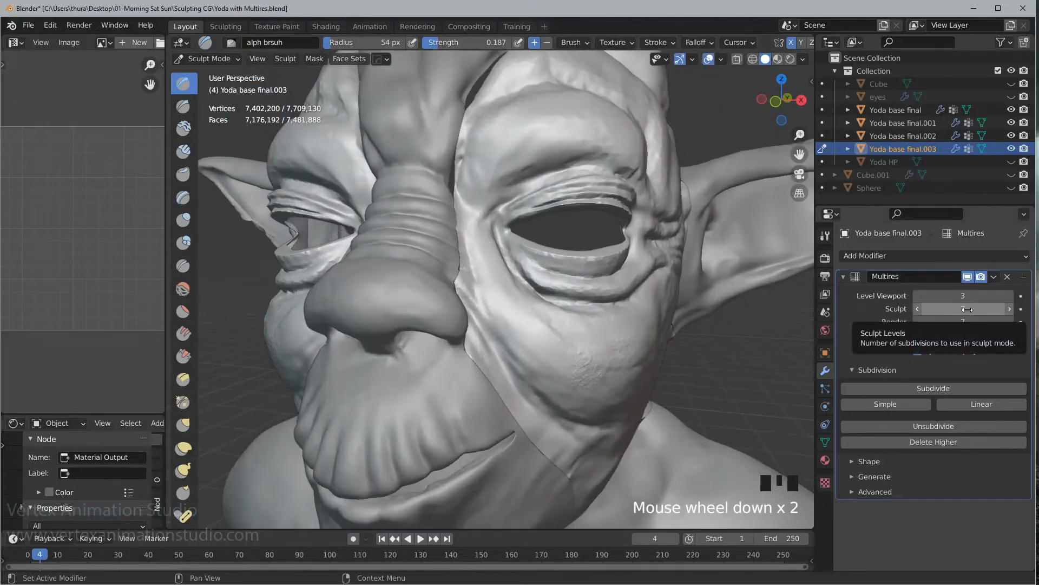
{"action": "middle_click_drag", "start_coordinate": [480, 319], "coordinate": [506, 315]}
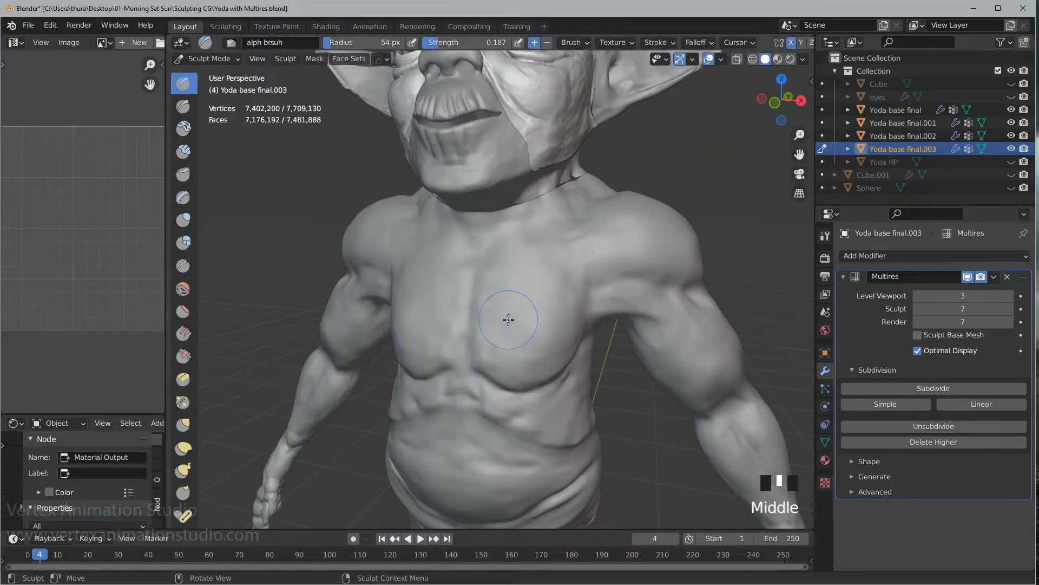
{"action": "middle_click_drag", "start_coordinate": [593, 322], "coordinate": [506, 373]}
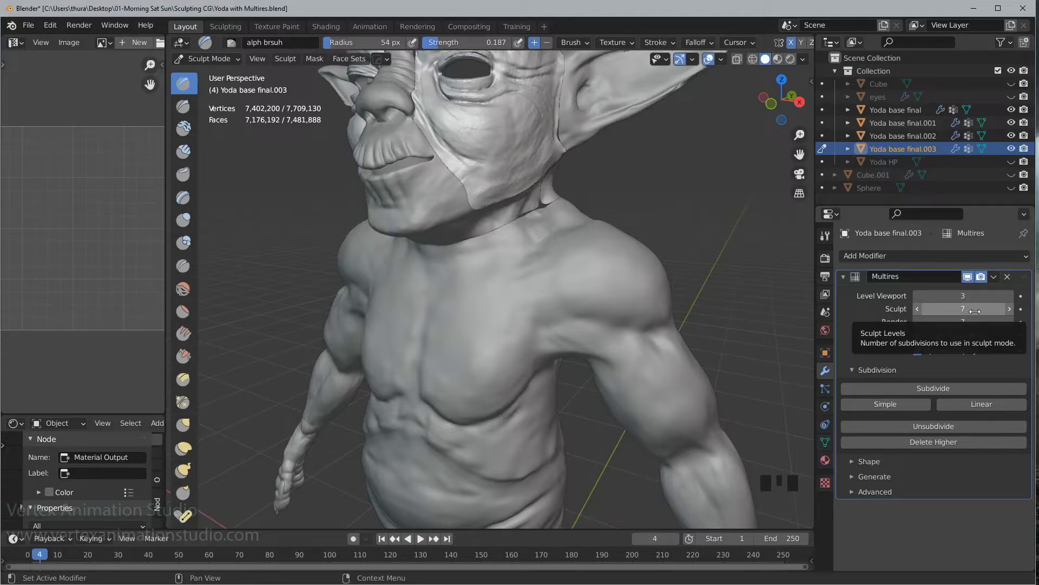
- Brush fine alpha skin texture across the cheek just below the lower eyelid folds
{"action": "middle_click_drag", "start_coordinate": [600, 325], "coordinate": [524, 334]}
{"action": "scroll", "coordinate": [494, 337], "scroll_direction": "up", "scroll_amount": 5}
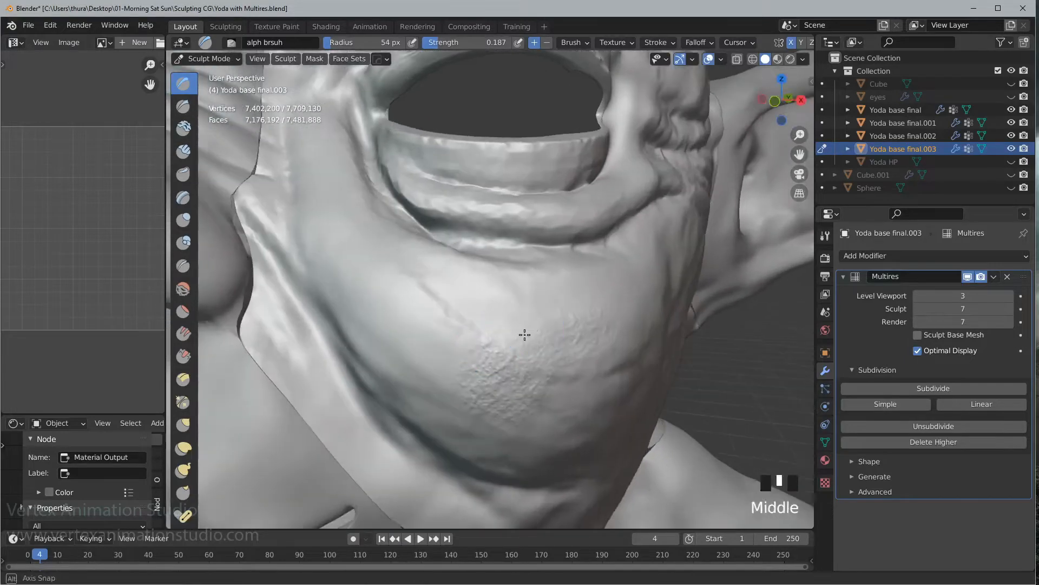
{"action": "scroll", "coordinate": [526, 318], "scroll_direction": "up", "scroll_amount": 4}
{"action": "left_click_drag", "start_coordinate": [485, 297], "coordinate": [547, 331]}
{"action": "middle_click_drag", "start_coordinate": [547, 332], "coordinate": [612, 311]}
{"action": "scroll", "coordinate": [599, 277], "scroll_direction": "up", "scroll_amount": 3}
{"action": "left_click_drag", "start_coordinate": [599, 276], "coordinate": [655, 320]}
{"action": "left_click_drag", "start_coordinate": [687, 262], "coordinate": [715, 320]}
{"action": "mouse_move", "coordinate": [406, 227]}
{"action": "left_mouse_down"}
{"action": "mouse_move", "coordinate": [418, 225]}
{"action": "mouse_move", "coordinate": [471, 281]}
{"action": "mouse_move", "coordinate": [517, 223]}
{"action": "left_mouse_up"}
{"action": "left_click_drag", "start_coordinate": [522, 217], "coordinate": [584, 308]}
{"action": "mouse_move", "coordinate": [587, 311]}
{"action": "left_mouse_down"}
{"action": "mouse_move", "coordinate": [631, 371]}
{"action": "mouse_move", "coordinate": [622, 357]}
{"action": "left_mouse_up"}
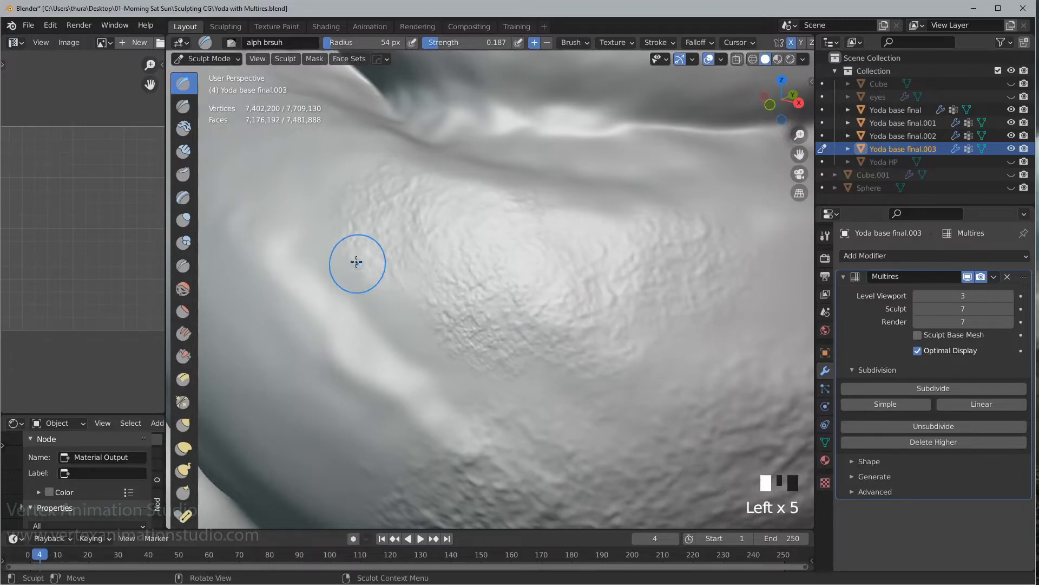
{"action": "mouse_move", "coordinate": [356, 262]}
{"action": "left_mouse_down"}
{"action": "mouse_move", "coordinate": [381, 311]}
{"action": "mouse_move", "coordinate": [385, 239]}
{"action": "mouse_move", "coordinate": [420, 336]}
{"action": "left_mouse_up"}
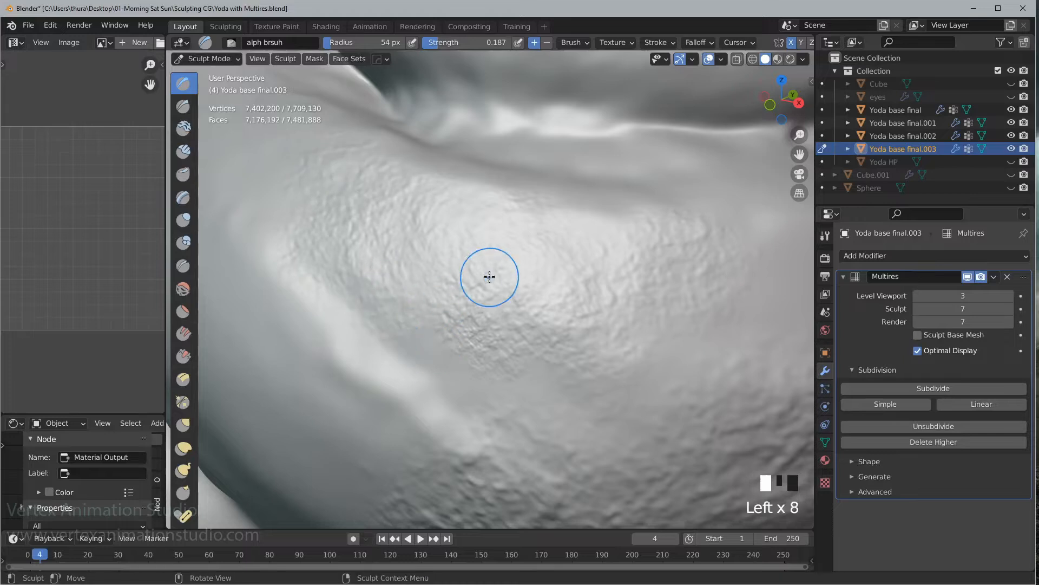
- Extend the fine alpha skin texture over the lower cheek and up along its inner side toward the nose
{"action": "mouse_move", "coordinate": [490, 277]}
{"action": "middle_mouse_down", "text": "shift"}
{"action": "mouse_move", "coordinate": [536, 290]}
{"action": "mouse_move", "coordinate": [571, 274]}
{"action": "middle_mouse_up", "text": "shift"}
{"action": "left_click_drag", "start_coordinate": [571, 274], "coordinate": [561, 309]}
{"action": "mouse_move", "coordinate": [441, 255]}
{"action": "left_mouse_down"}
{"action": "mouse_move", "coordinate": [480, 297]}
{"action": "mouse_move", "coordinate": [638, 320]}
{"action": "mouse_move", "coordinate": [601, 324]}
{"action": "left_mouse_up"}
{"action": "mouse_move", "coordinate": [568, 331]}
{"action": "left_mouse_down"}
{"action": "mouse_move", "coordinate": [506, 365]}
{"action": "mouse_move", "coordinate": [529, 377]}
{"action": "left_mouse_up"}
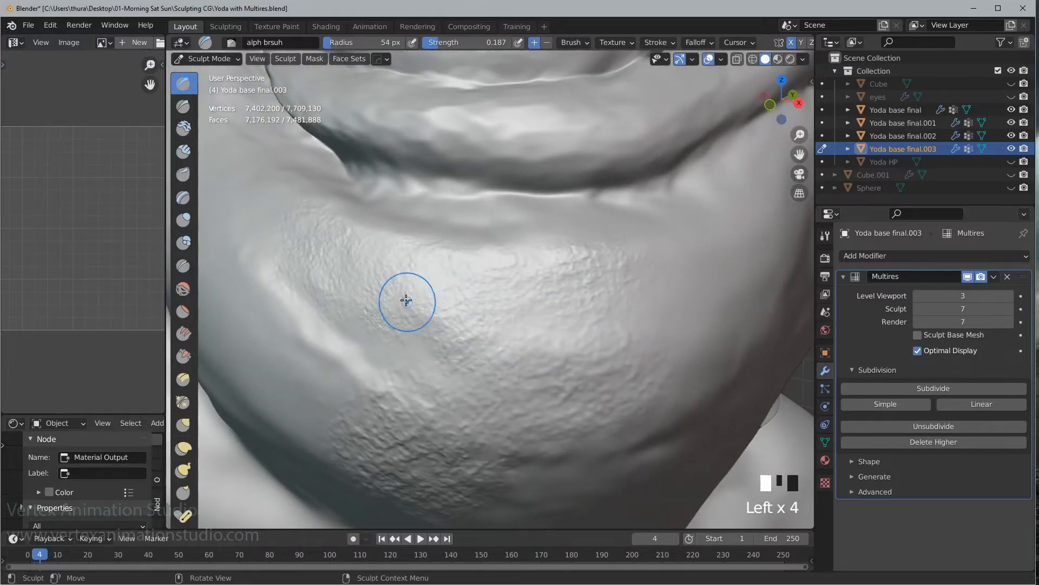
{"action": "middle_click_drag", "start_coordinate": [407, 301], "coordinate": [501, 299], "text": "shift"}
{"action": "left_click_drag", "start_coordinate": [500, 298], "coordinate": [475, 391]}
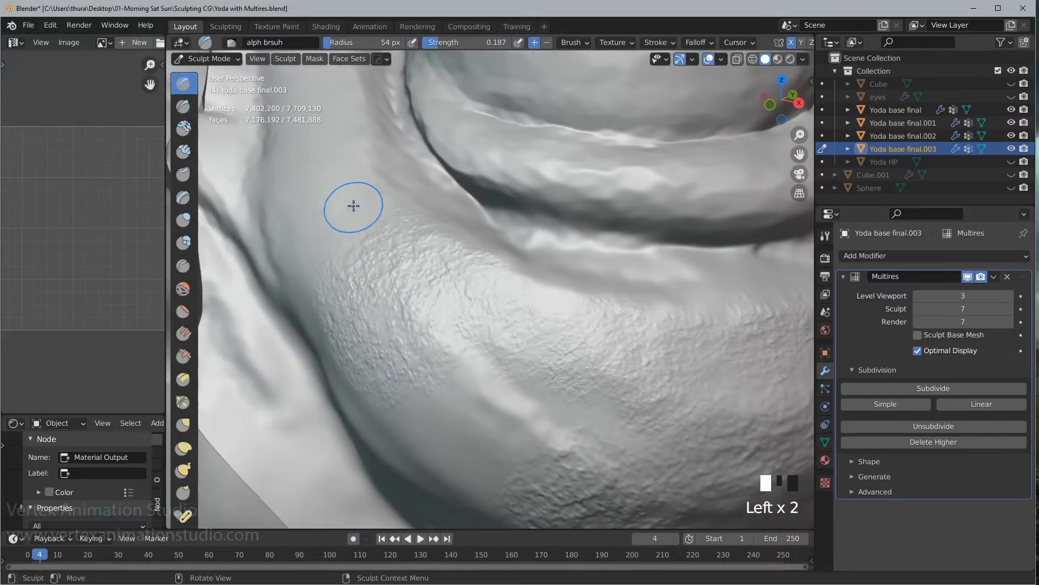
{"action": "left_click_drag", "start_coordinate": [455, 339], "coordinate": [550, 415]}
{"action": "scroll", "coordinate": [481, 340], "scroll_direction": "down", "scroll_amount": 3}
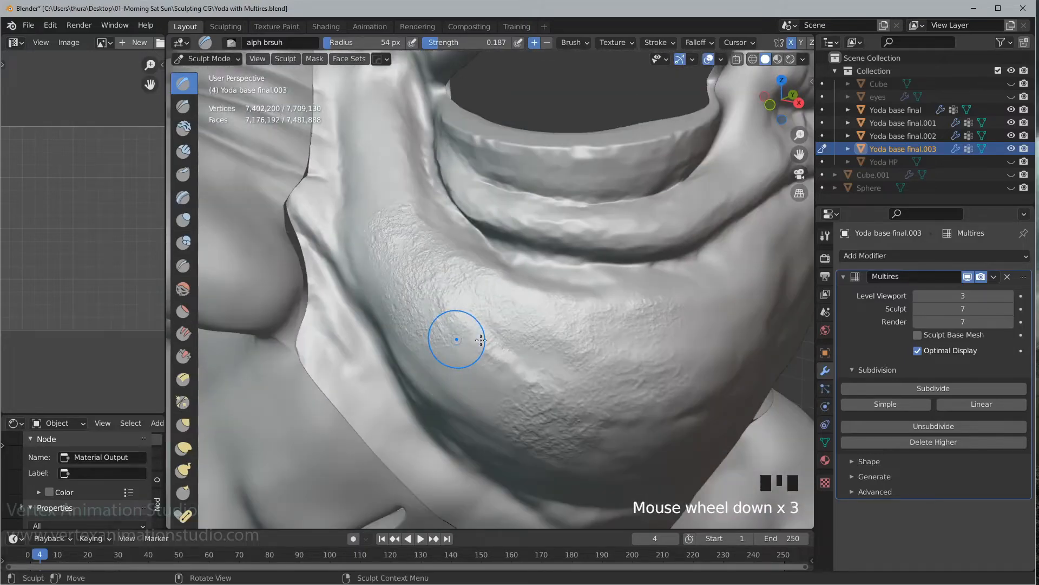
- Examine the seam between the eye-and-cheek object and the neighbouring nose piece
{"action": "scroll", "coordinate": [499, 330], "scroll_direction": "down", "scroll_amount": 4}
{"action": "middle_click_drag", "start_coordinate": [552, 367], "coordinate": [520, 333], "text": "shift"}
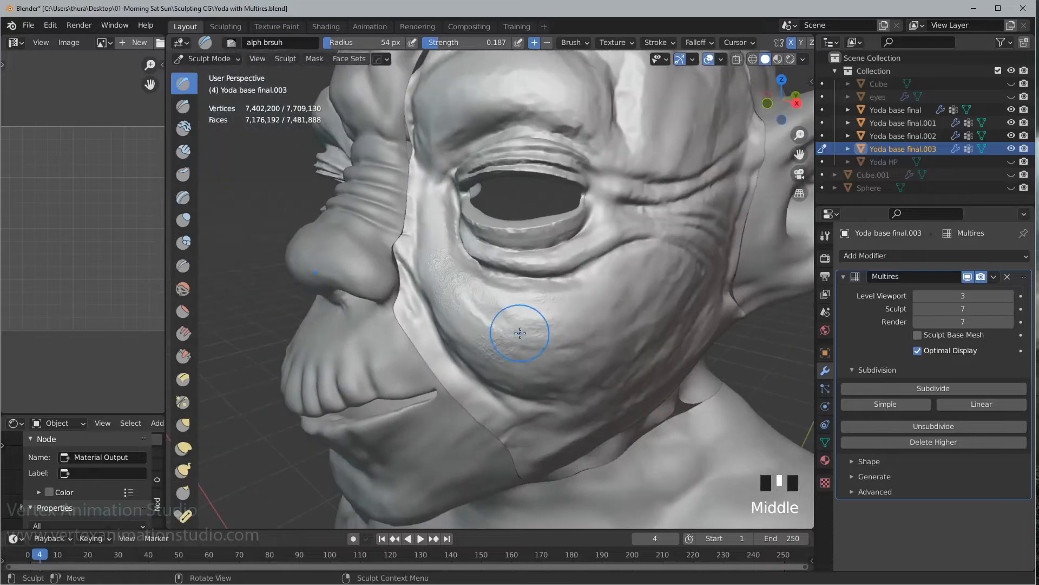
{"action": "middle_click_drag", "start_coordinate": [379, 244], "coordinate": [501, 294]}
{"action": "scroll", "coordinate": [406, 197], "scroll_direction": "up", "scroll_amount": 3}
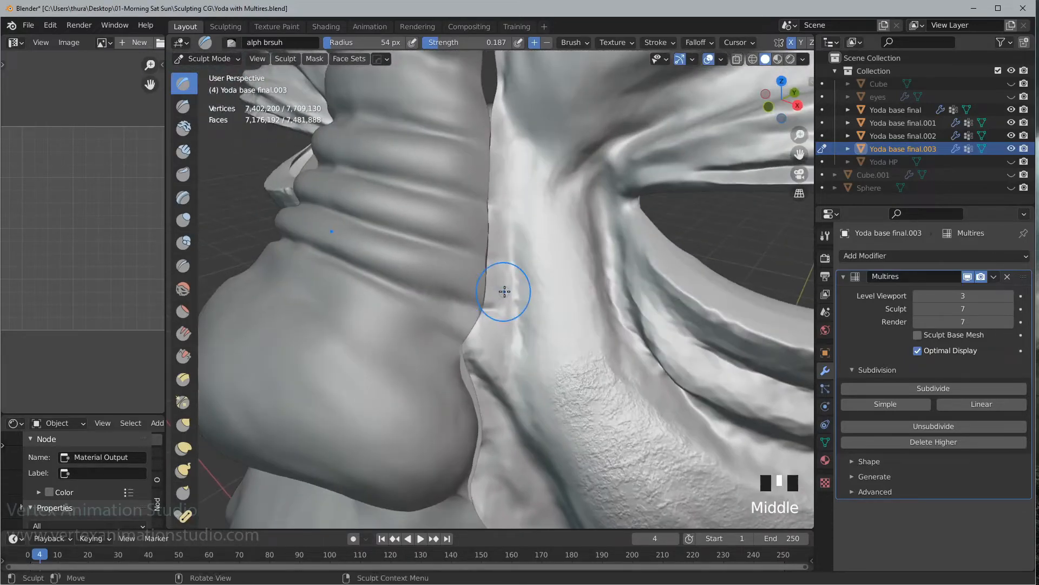
{"action": "scroll", "coordinate": [509, 287], "scroll_direction": "down", "scroll_amount": 2}
{"action": "scroll", "coordinate": [527, 255], "scroll_direction": "up", "scroll_amount": 3}
{"action": "middle_click_drag", "start_coordinate": [527, 254], "coordinate": [504, 250], "text": "shift"}
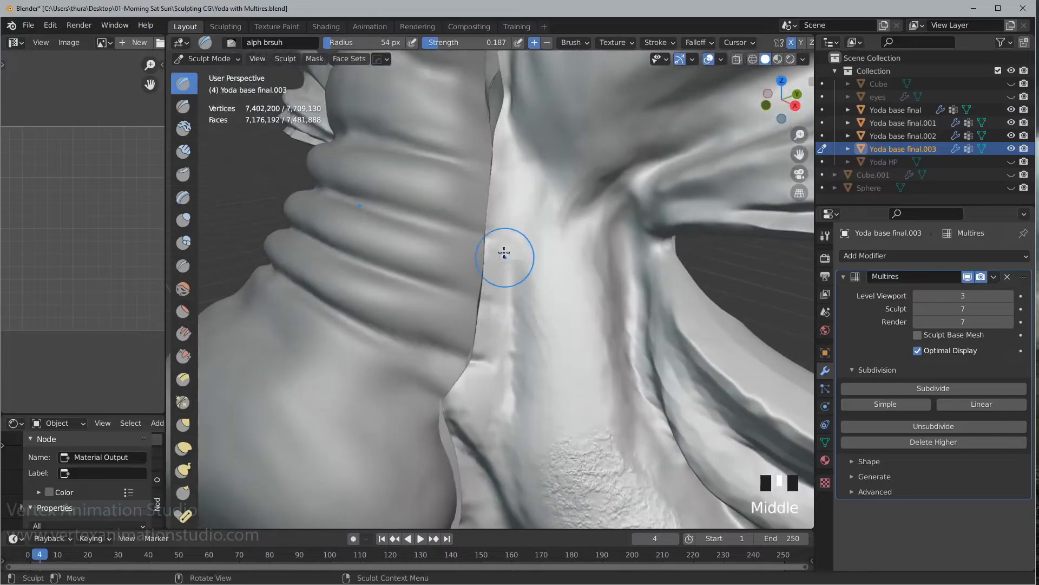
{"action": "scroll", "coordinate": [497, 241], "scroll_direction": "down", "scroll_amount": 2}
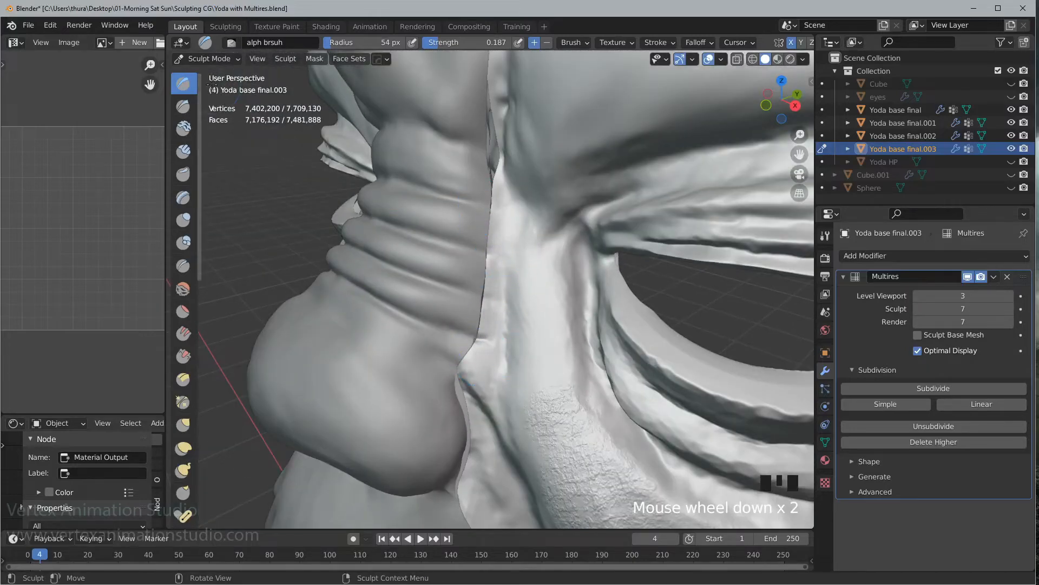
- Switch the eye-and-cheek object from Sculpt Mode back to Object Mode
{"action": "left_click", "coordinate": [225, 60]}
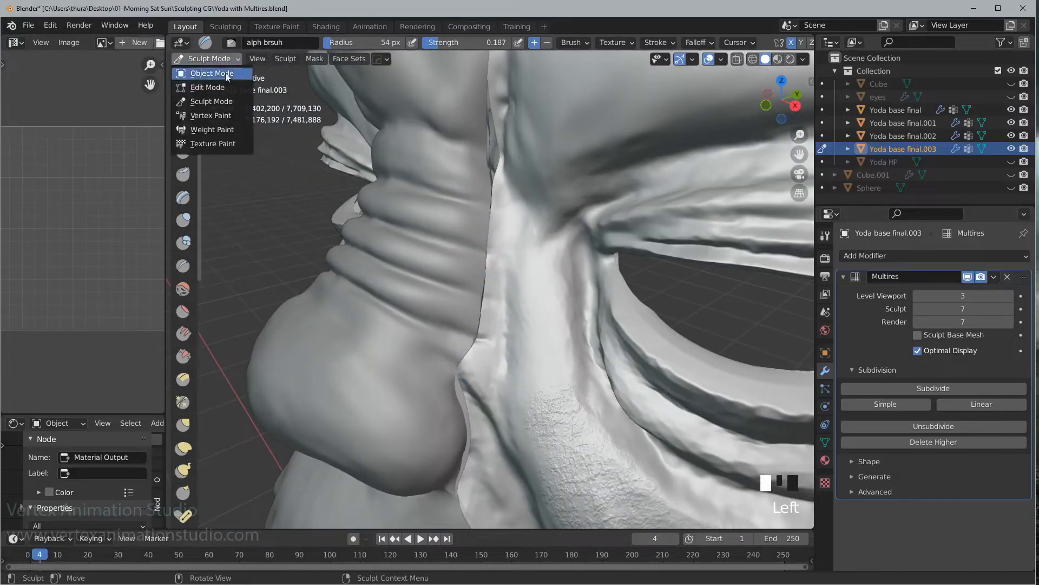
{"action": "key", "text": "Return"}
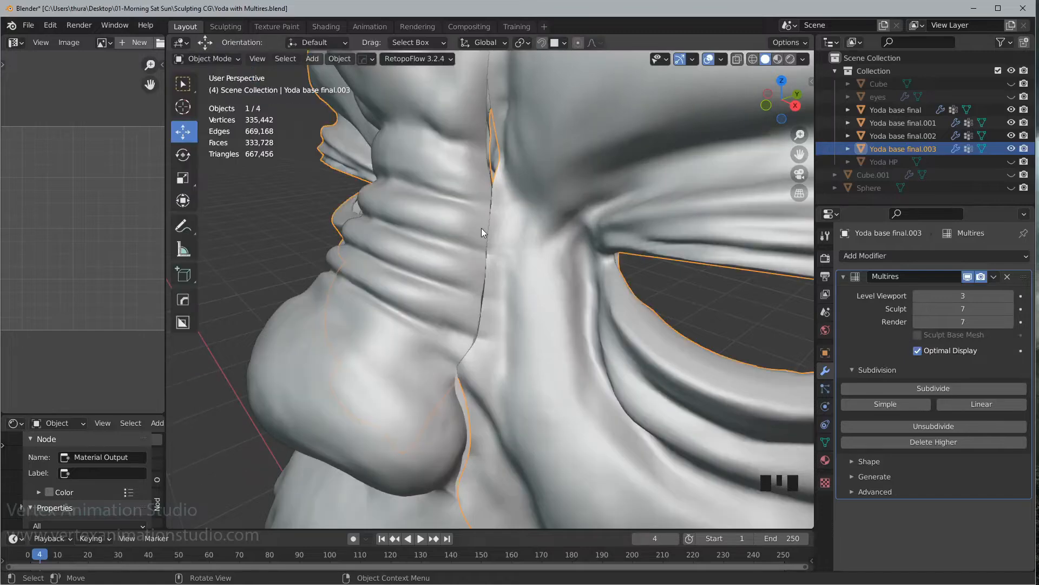
{"action": "scroll", "coordinate": [482, 228], "scroll_direction": "down", "scroll_amount": 2}
{"action": "mouse_move", "coordinate": [495, 235]}
{"action": "middle_mouse_down"}
{"action": "mouse_move", "coordinate": [551, 268]}
{"action": "mouse_move", "coordinate": [553, 320]}
{"action": "mouse_move", "coordinate": [538, 326]}
{"action": "middle_mouse_up"}
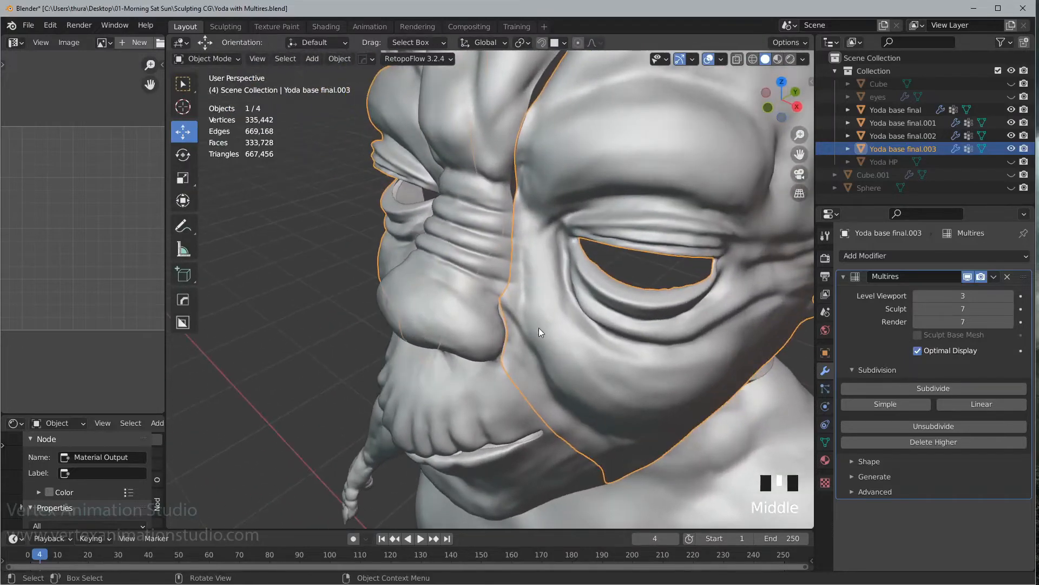
{"action": "middle_click_drag", "start_coordinate": [485, 298], "coordinate": [514, 263]}
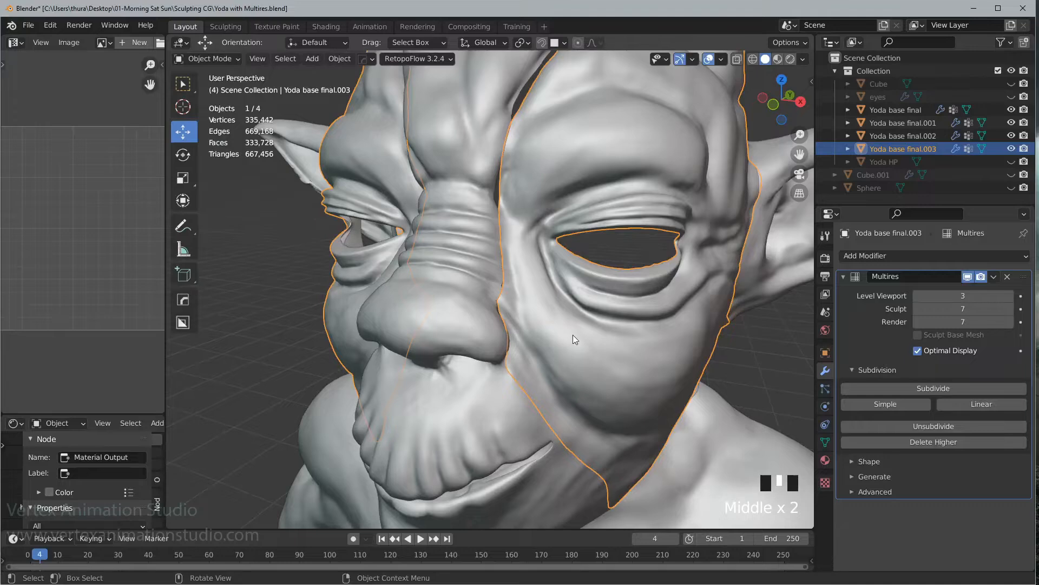
{"action": "left_click", "coordinate": [493, 339]}
{"action": "left_click", "coordinate": [641, 344]}
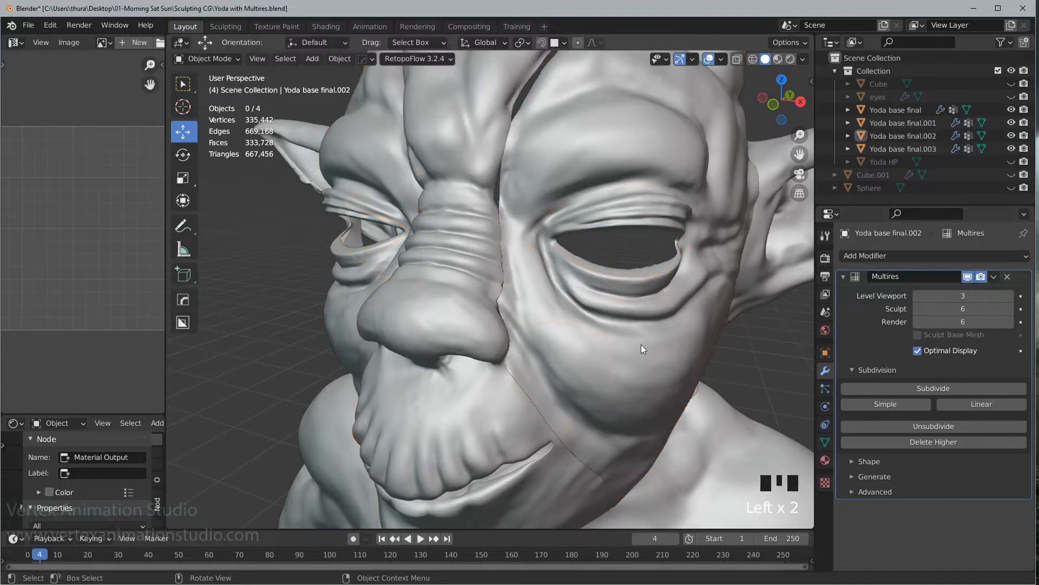
{"action": "left_click", "coordinate": [643, 342]}
{"action": "middle_click_drag", "start_coordinate": [557, 335], "coordinate": [780, 344]}
{"action": "left_click", "coordinate": [459, 325], "text": "shift"}
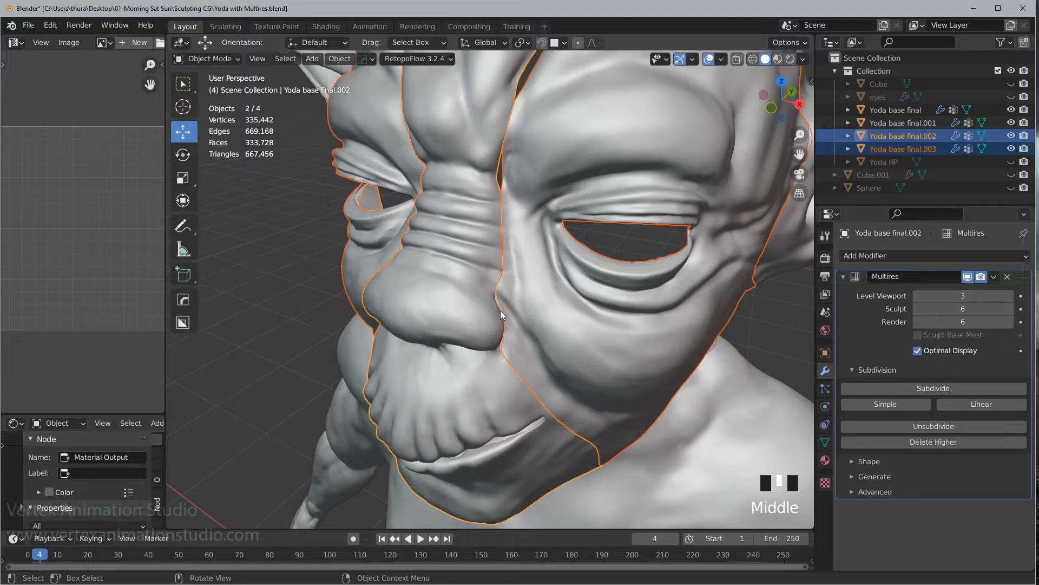
{"action": "left_click", "coordinate": [774, 322]}
{"action": "middle_click_drag", "start_coordinate": [652, 342], "coordinate": [518, 336]}
{"action": "middle_click_drag", "start_coordinate": [589, 376], "coordinate": [579, 398]}
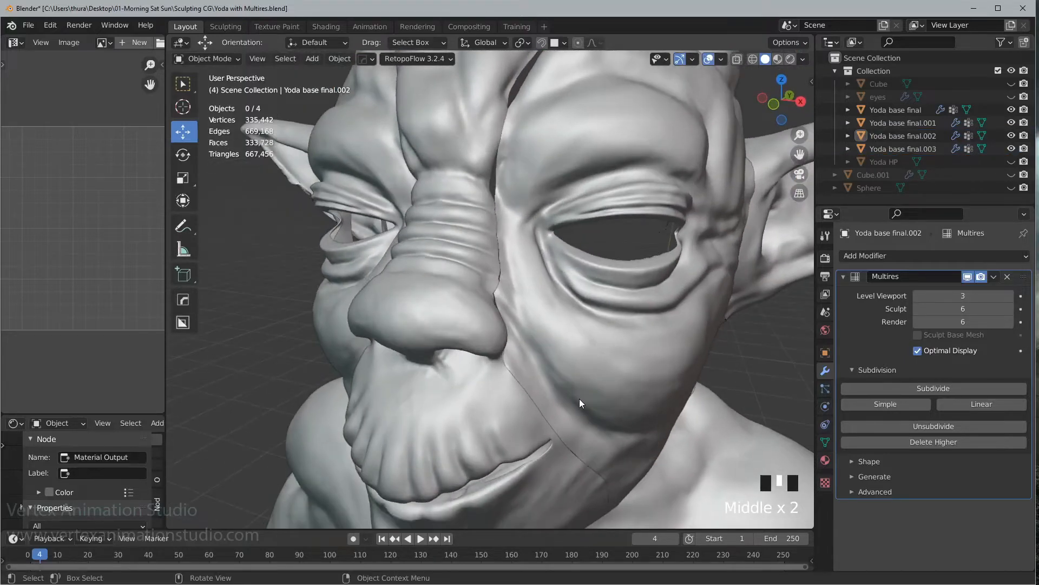
- Compare the Multires sculpt levels of the nose-and-mouth object and the eye-and-cheek object
{"action": "scroll", "coordinate": [579, 398], "scroll_direction": "up", "scroll_amount": 2}
{"action": "left_click", "coordinate": [494, 425]}
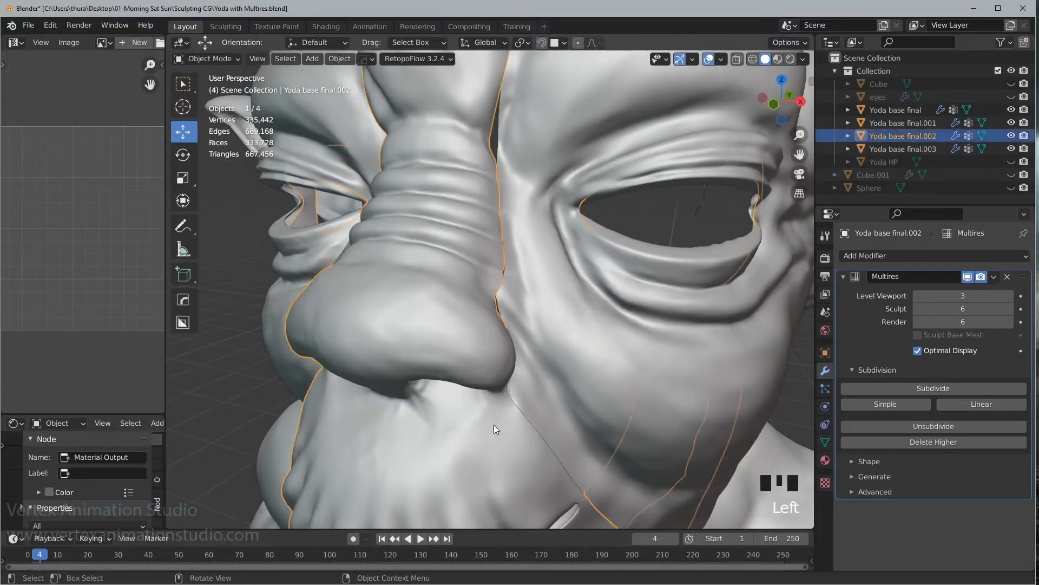
{"action": "left_click", "coordinate": [710, 382]}
{"action": "middle_click_drag", "start_coordinate": [673, 372], "coordinate": [632, 340], "text": "shift"}
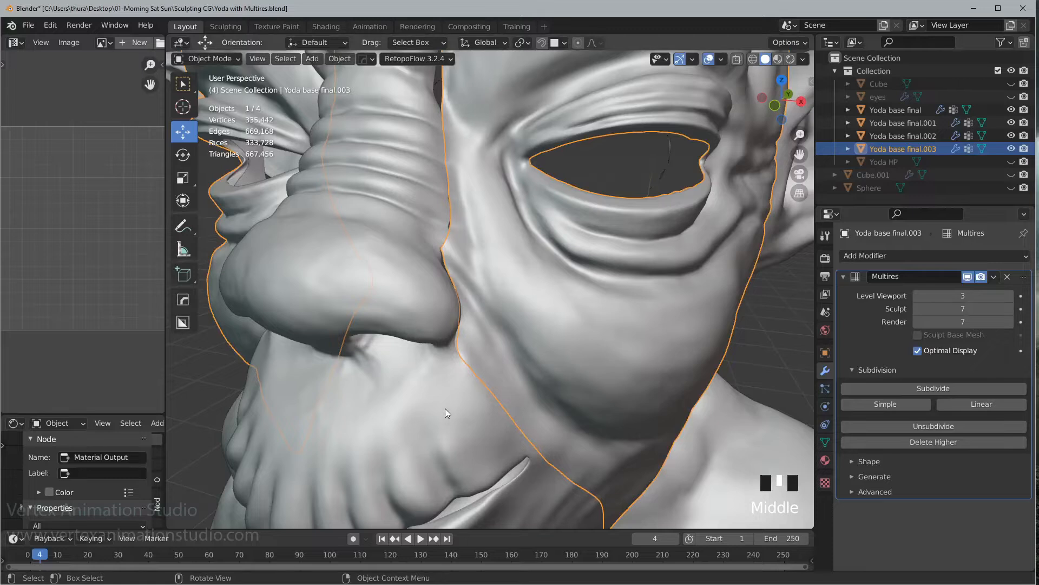
{"action": "left_click", "coordinate": [960, 309]}
{"action": "type", "text": "7"}
{"action": "key", "text": "Return"}
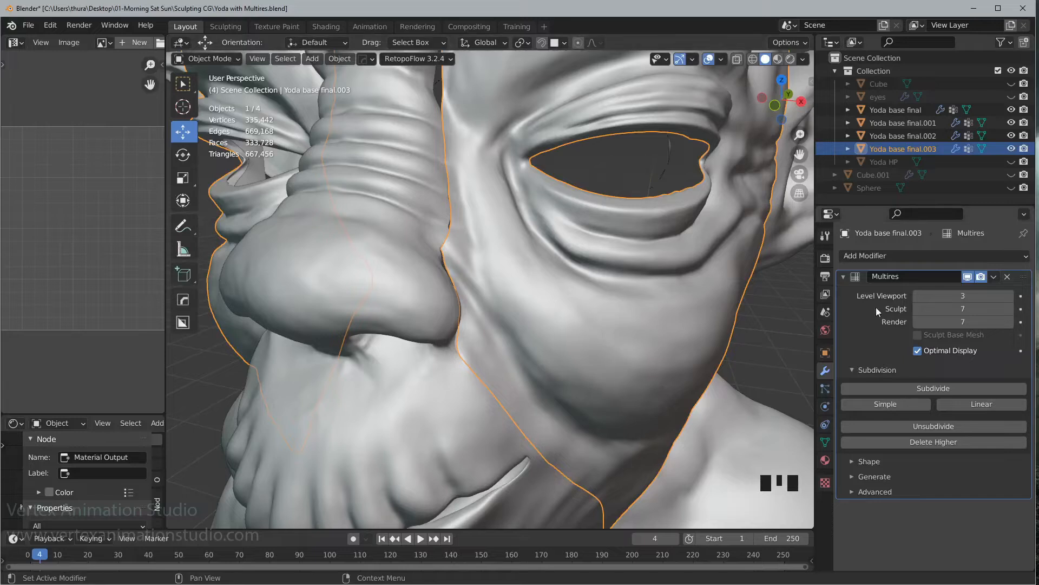
- Select the nose-and-mouth object plus the eye-and-cheek object as the active one, and join them into one object
{"action": "left_click", "coordinate": [765, 342]}
{"action": "left_click", "coordinate": [432, 433]}
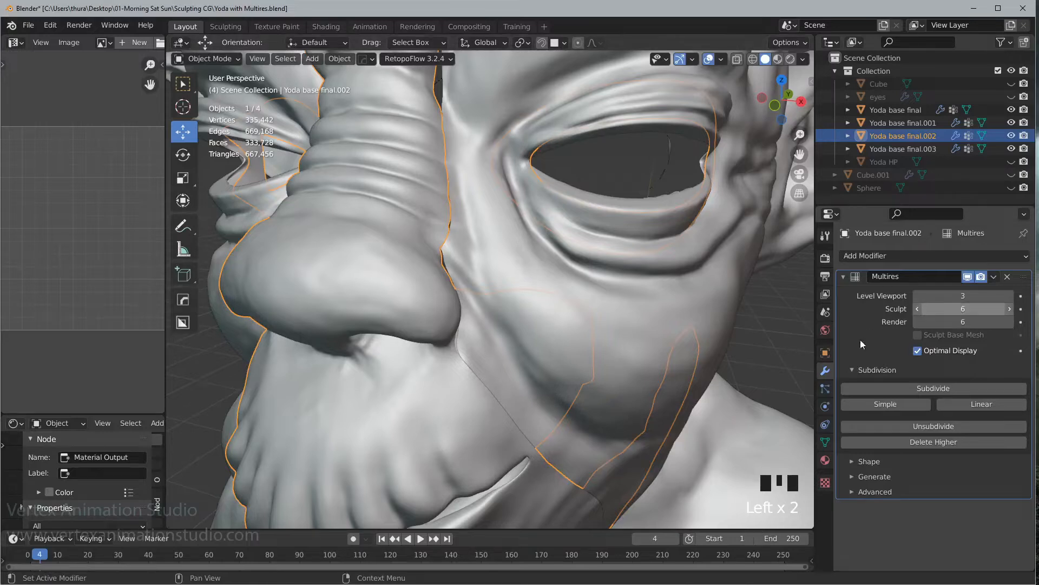
{"action": "left_click", "coordinate": [726, 323], "text": "shift"}
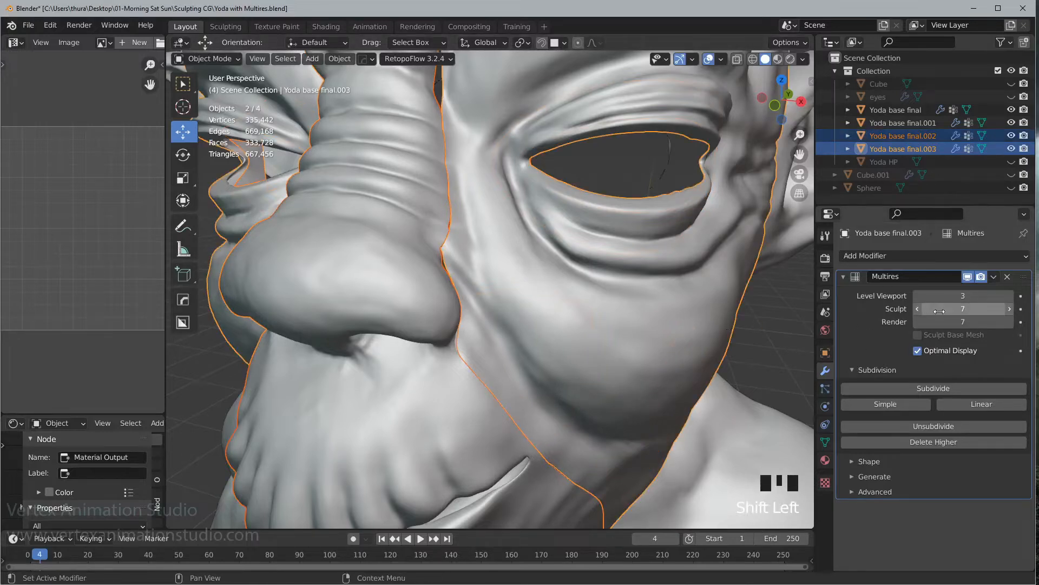
{"action": "scroll", "coordinate": [963, 308], "scroll_direction": "down", "scroll_amount": 2}
{"action": "middle_click_drag", "start_coordinate": [708, 345], "coordinate": [463, 346]}
{"action": "scroll", "coordinate": [476, 339], "scroll_direction": "down", "scroll_amount": 3}
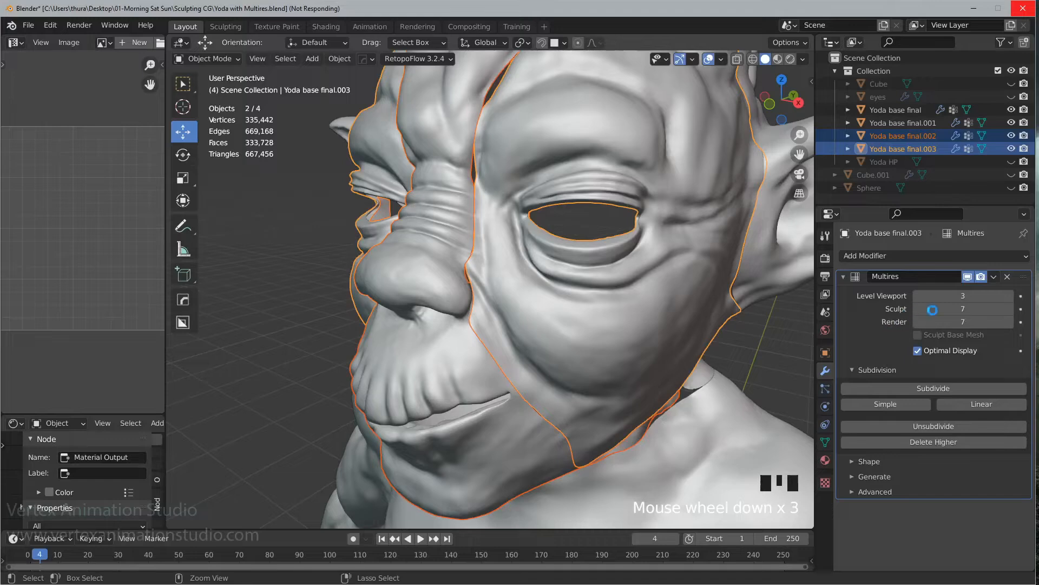
{"action": "middle_click", "coordinate": [958, 317]}
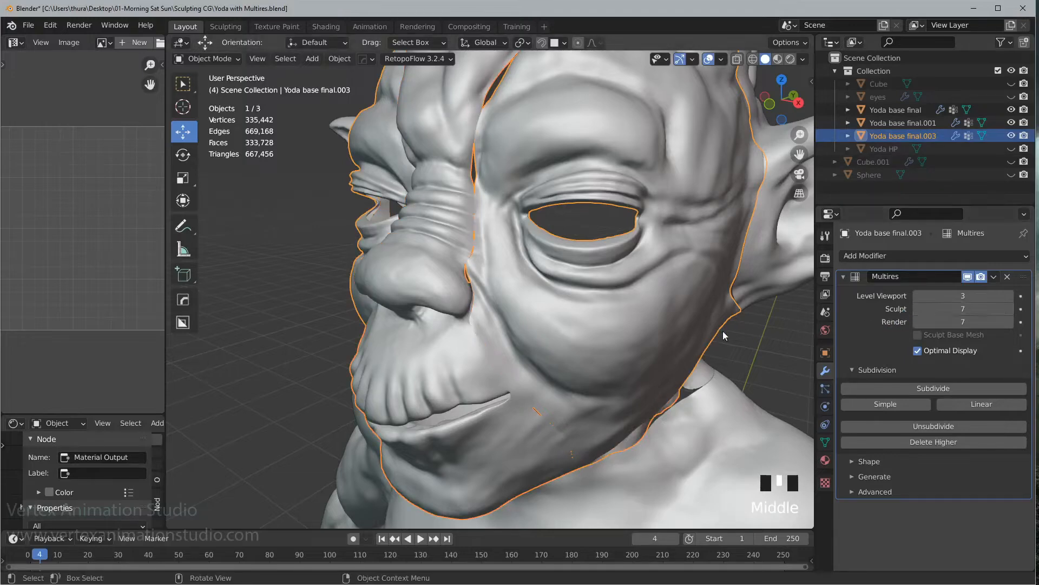
- Open the joined face object in Edit Mode with vertex selection and select all its vertices
{"action": "middle_click_drag", "start_coordinate": [649, 340], "coordinate": [599, 352]}
{"action": "scroll", "coordinate": [541, 352], "scroll_direction": "up", "scroll_amount": 2}
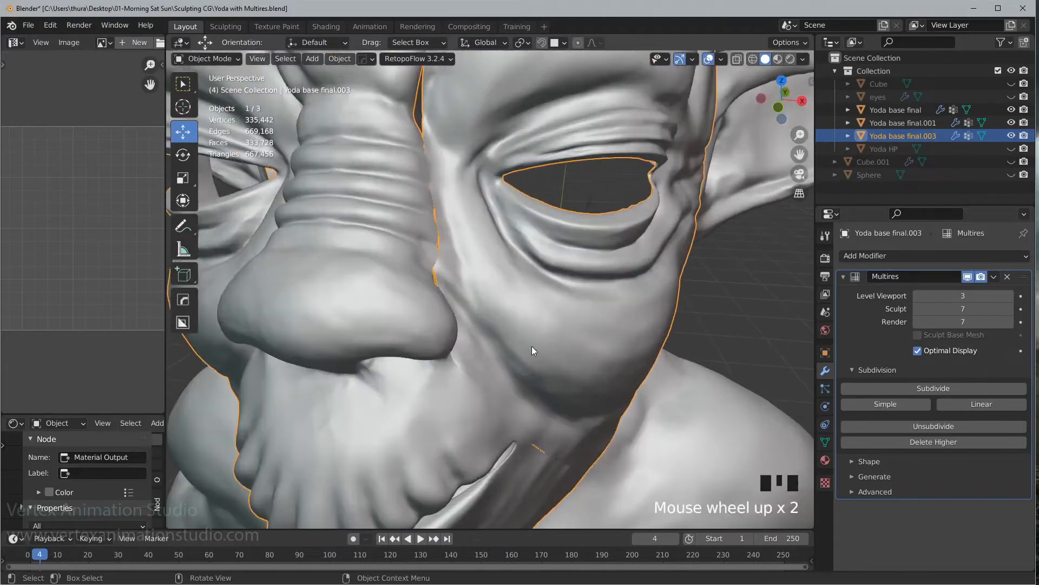
{"action": "middle_click_drag", "start_coordinate": [534, 352], "coordinate": [554, 362]}
{"action": "scroll", "coordinate": [544, 375], "scroll_direction": "up", "scroll_amount": 2}
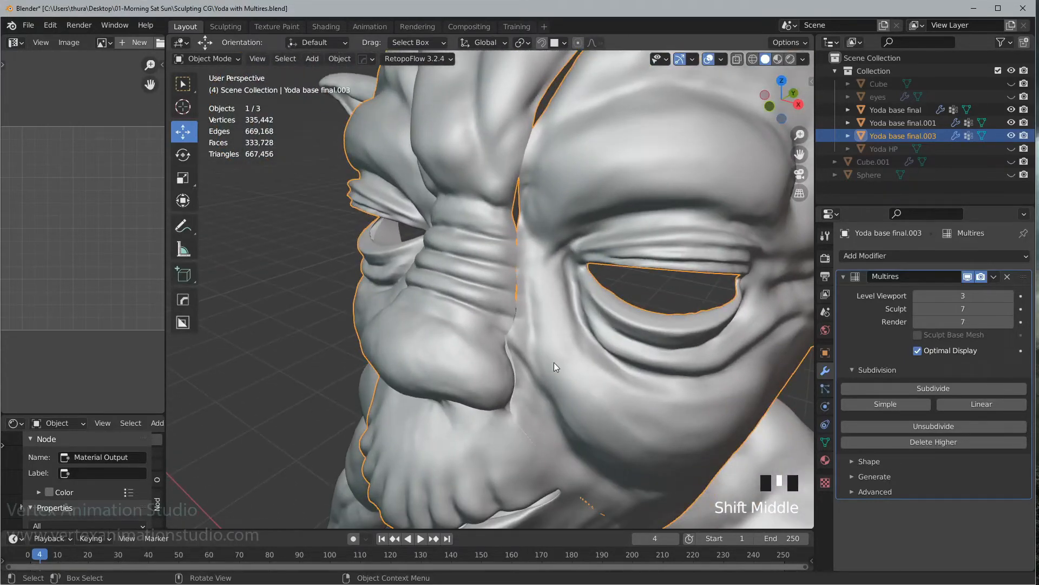
{"action": "key", "text": "Tab"}
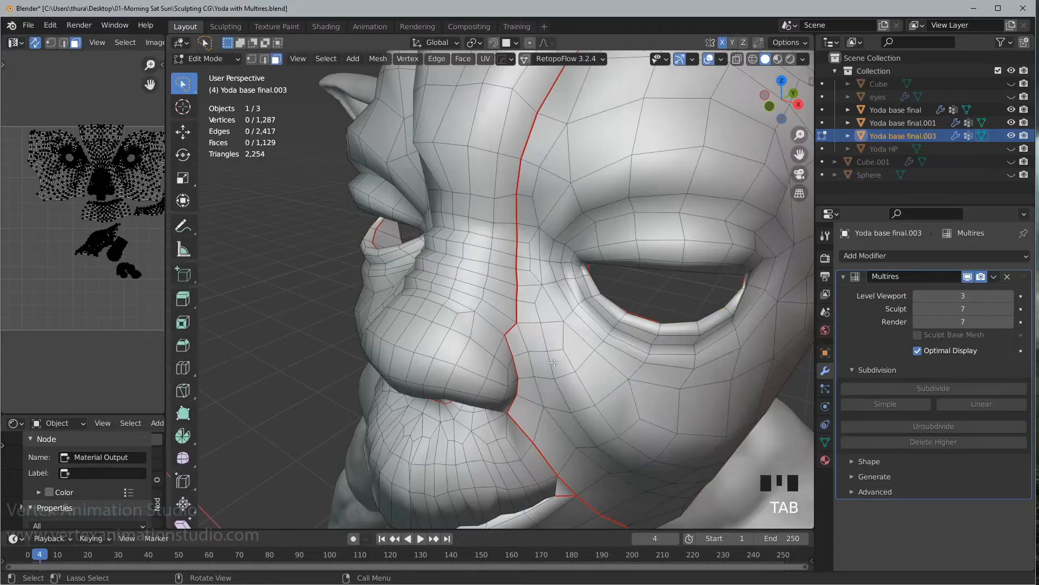
{"action": "middle_click_drag", "start_coordinate": [553, 363], "coordinate": [537, 356]}
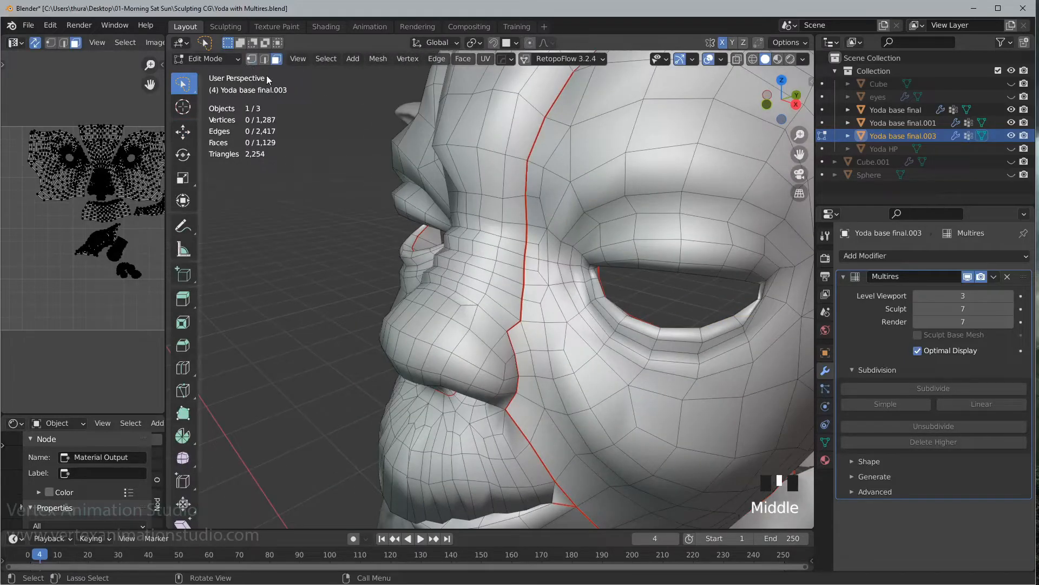
{"action": "left_click", "coordinate": [252, 58]}
{"action": "key", "text": "a"}
- Merge the selected vertices by distance to weld the seam beside the nose, and return to Object Mode
{"action": "middle_click_drag", "start_coordinate": [567, 304], "coordinate": [551, 275]}
{"action": "middle_click_drag", "start_coordinate": [547, 345], "coordinate": [517, 248]}
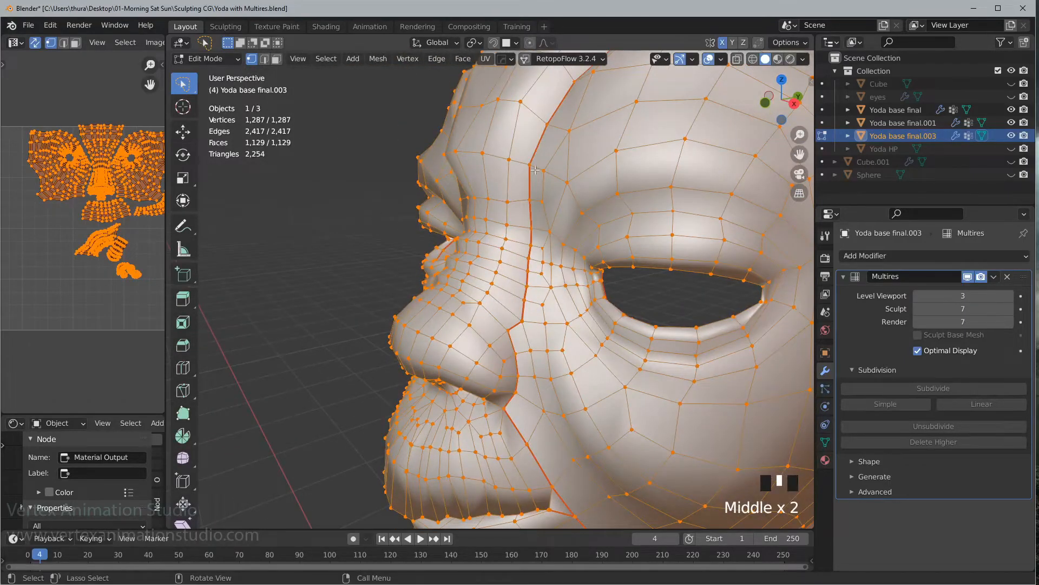
{"action": "middle_click_drag", "start_coordinate": [547, 345], "coordinate": [528, 276]}
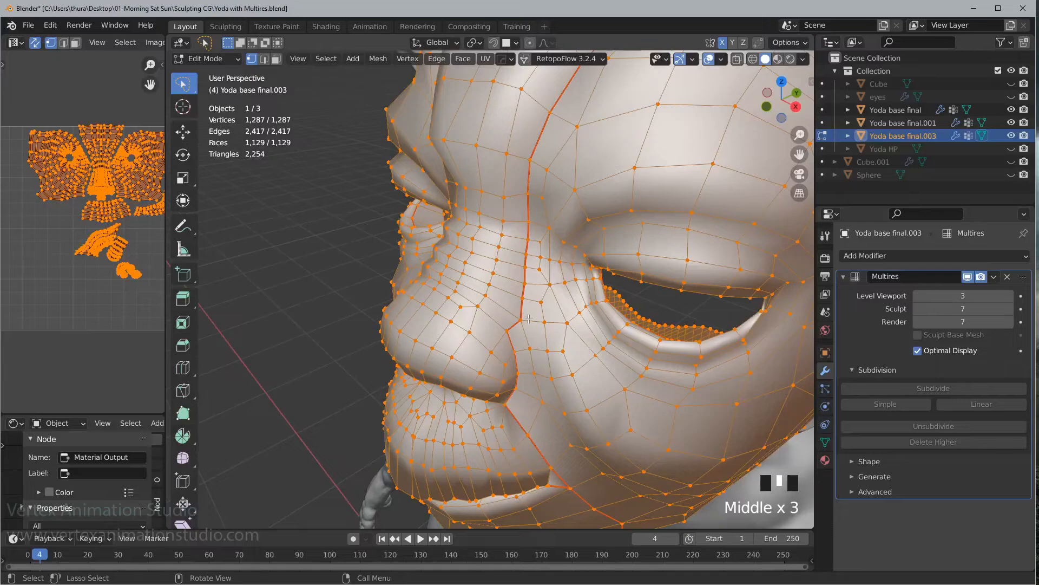
{"action": "middle_click_drag", "start_coordinate": [531, 325], "coordinate": [544, 345]}
{"action": "key", "text": "m"}
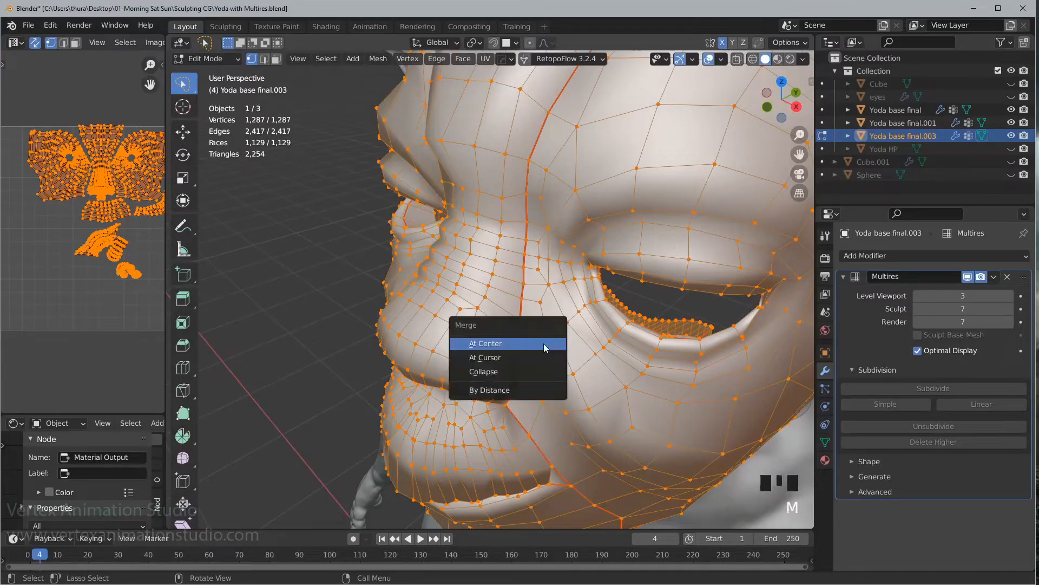
{"action": "left_click", "coordinate": [521, 395]}
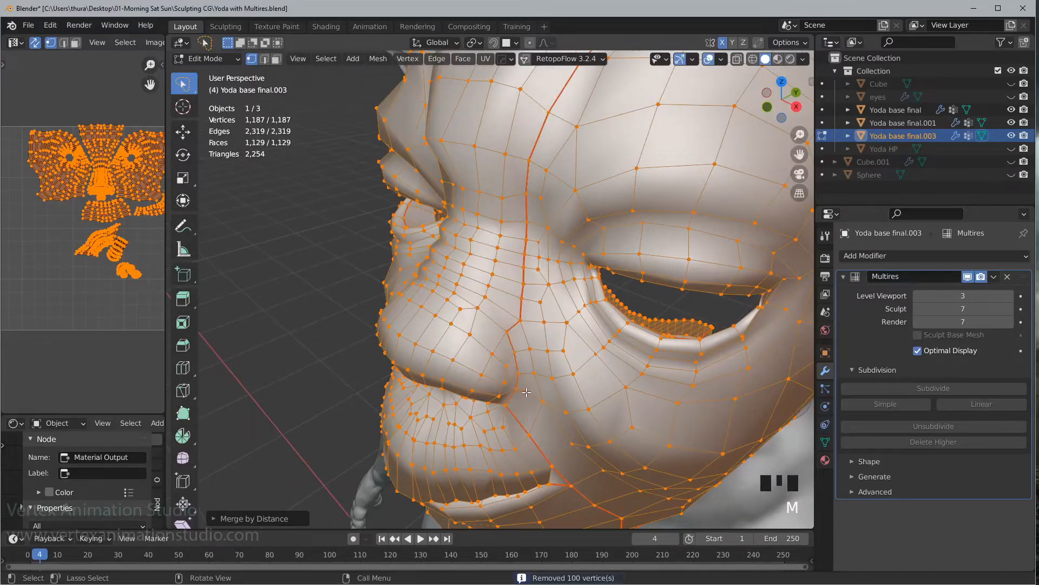
{"action": "key", "text": "Tab"}
- In Edit Mode with face selection, circle-select the faces along the seam between the nose bridge and the eye
{"action": "mouse_move", "coordinate": [544, 389]}
{"action": "middle_mouse_down"}
{"action": "mouse_move", "coordinate": [567, 363]}
{"action": "mouse_move", "coordinate": [540, 361]}
{"action": "mouse_move", "coordinate": [533, 376]}
{"action": "mouse_move", "coordinate": [499, 259]}
{"action": "middle_mouse_up"}
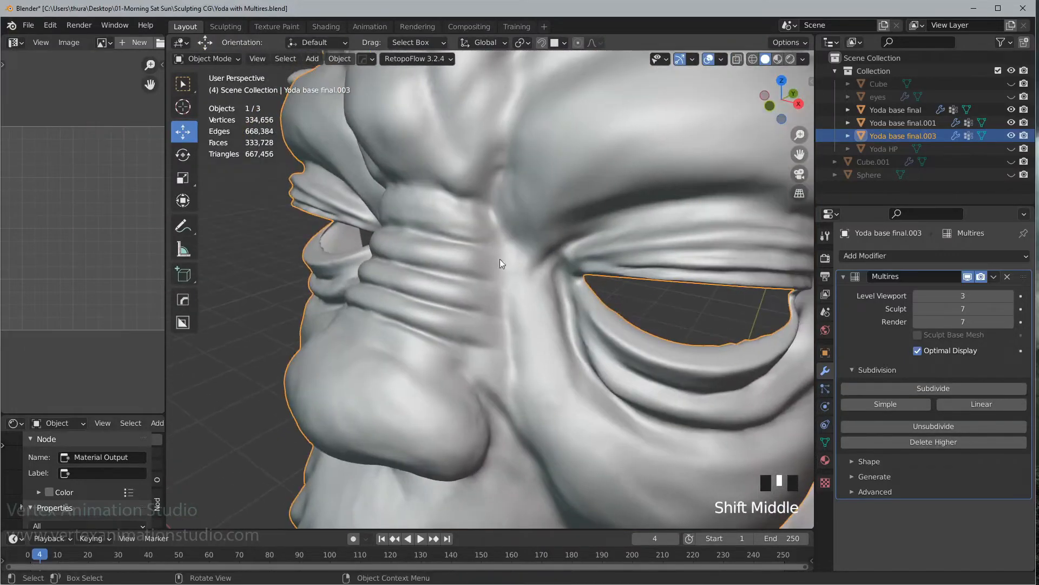
{"action": "middle_click_drag", "start_coordinate": [518, 319], "coordinate": [491, 238]}
{"action": "key", "text": "Tab"}
{"action": "left_click", "coordinate": [516, 306]}
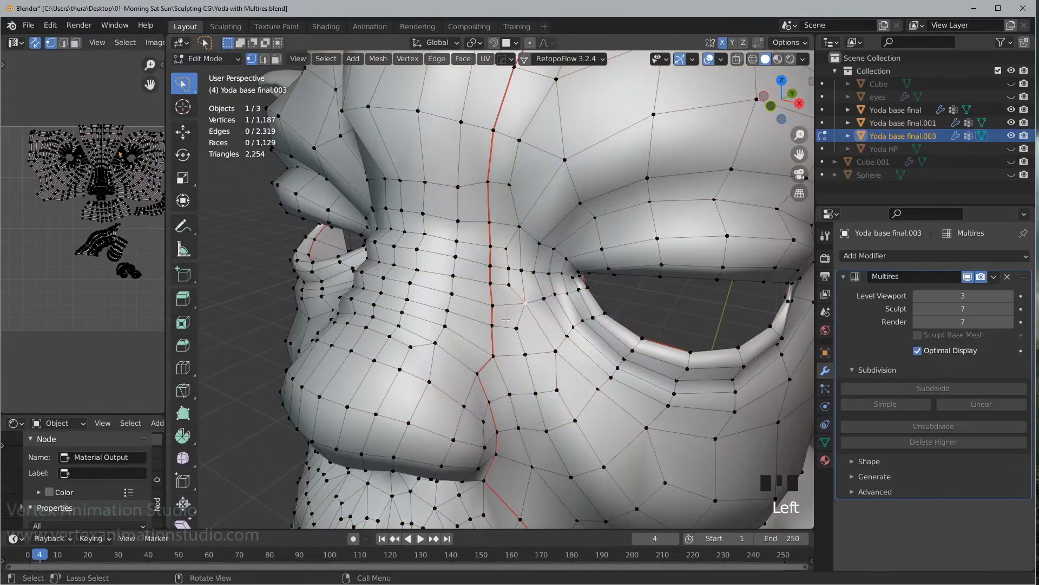
{"action": "key", "text": "3"}
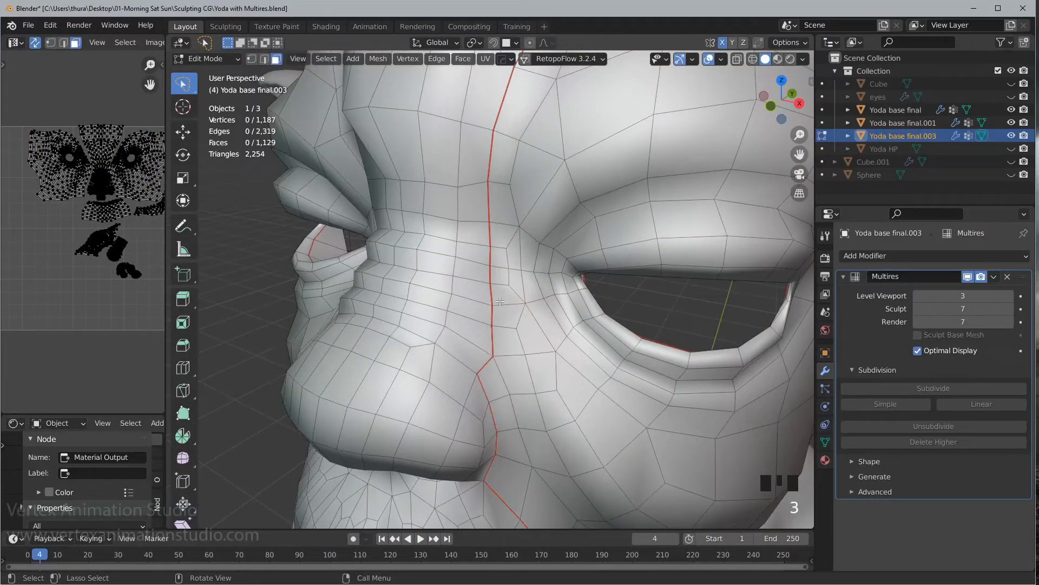
{"action": "key", "text": "c"}
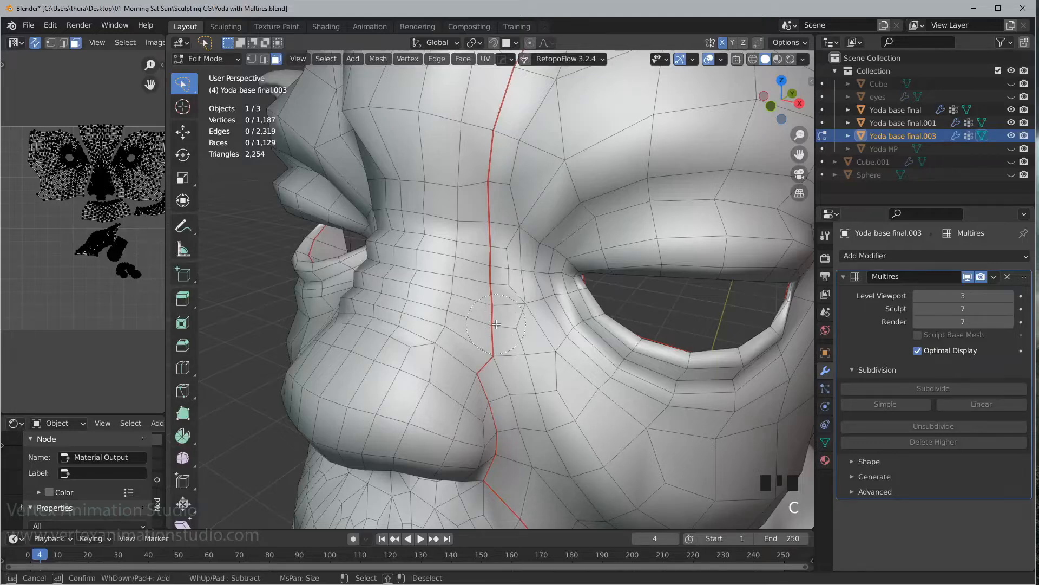
{"action": "mouse_move", "coordinate": [496, 324]}
{"action": "left_mouse_down"}
{"action": "mouse_move", "coordinate": [489, 352]}
{"action": "mouse_move", "coordinate": [492, 214]}
{"action": "left_mouse_up"}
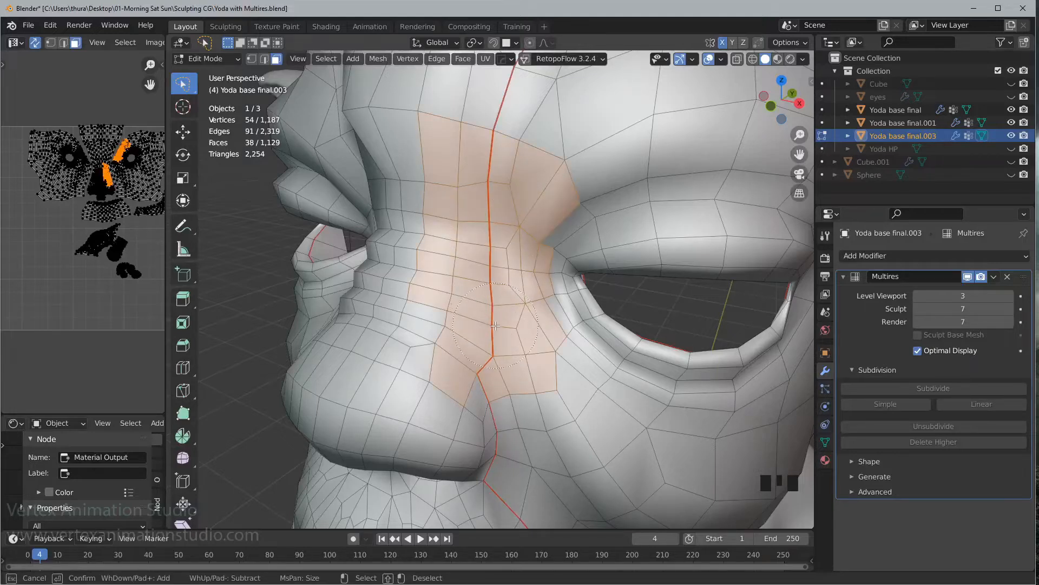
{"action": "key", "text": "Escape"}
- Turn on X-ray display and lasso-select the faces around the nose, brow and eyes through the mesh from the side view
{"action": "middle_click_drag", "start_coordinate": [496, 326], "coordinate": [391, 192], "text": "alt"}
{"action": "key", "text": "shift+z"}
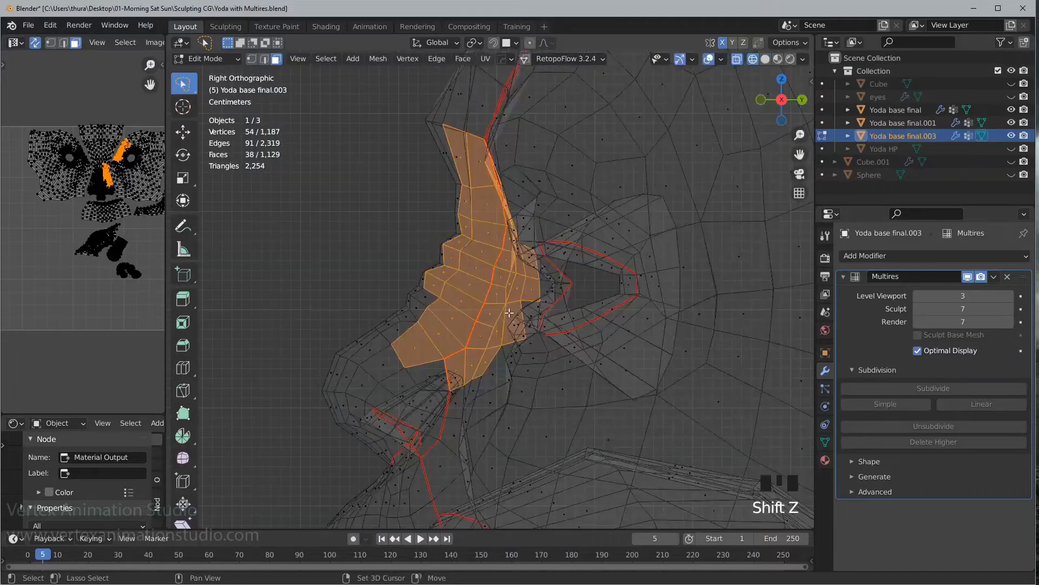
{"action": "left_click", "coordinate": [392, 192]}
{"action": "mouse_move", "coordinate": [375, 141]}
{"action": "left_mouse_down"}
{"action": "mouse_move", "coordinate": [417, 102]}
{"action": "mouse_move", "coordinate": [589, 202]}
{"action": "mouse_move", "coordinate": [570, 346]}
{"action": "mouse_move", "coordinate": [448, 386]}
{"action": "left_mouse_up"}
{"action": "left_click_drag", "start_coordinate": [321, 325], "coordinate": [322, 326]}
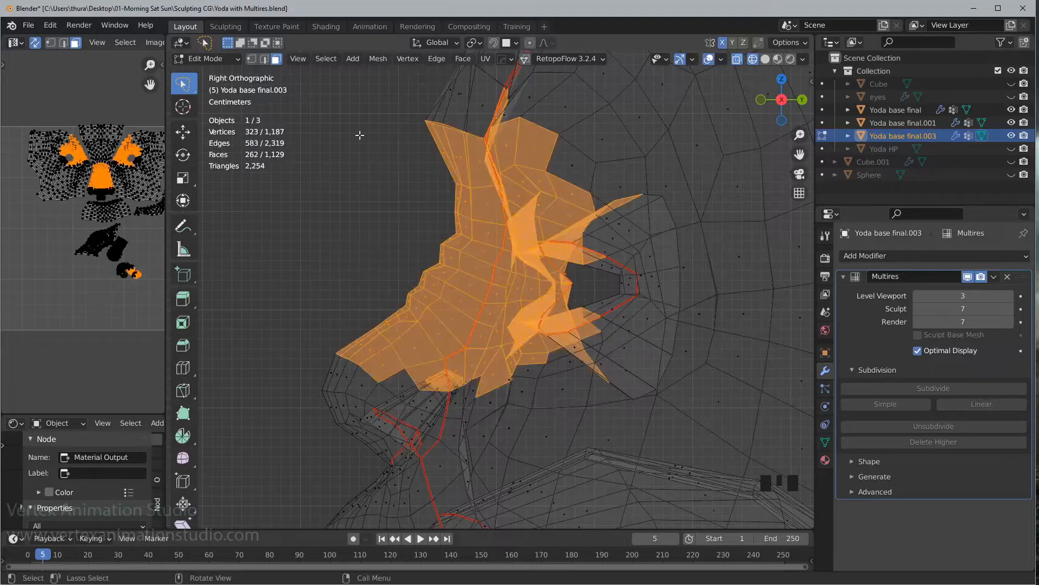
{"action": "mouse_move", "coordinate": [348, 123]}
{"action": "left_mouse_down"}
{"action": "mouse_move", "coordinate": [554, 125]}
{"action": "mouse_move", "coordinate": [559, 410]}
{"action": "mouse_move", "coordinate": [329, 441]}
{"action": "mouse_move", "coordinate": [285, 425]}
{"action": "mouse_move", "coordinate": [309, 414]}
{"action": "left_mouse_up"}
{"action": "scroll", "coordinate": [413, 284], "scroll_direction": "down", "scroll_amount": 3}
{"action": "middle_click_drag", "start_coordinate": [413, 290], "coordinate": [581, 303], "text": "alt"}
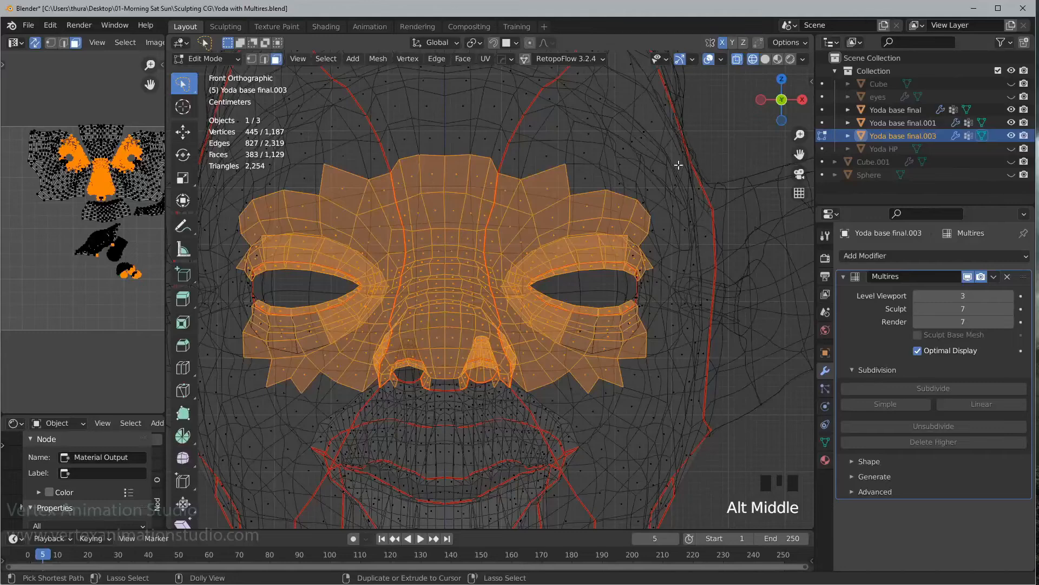
- From the front view, lasso-deselect the outer eye and brow faces on both sides, keeping the nose and inner eye area
{"action": "mouse_move", "coordinate": [679, 164]}
{"action": "left_mouse_down", "text": "ctrl+shift"}
{"action": "mouse_move", "coordinate": [576, 227]}
{"action": "mouse_move", "coordinate": [581, 401]}
{"action": "mouse_move", "coordinate": [721, 379]}
{"action": "left_mouse_up", "text": "ctrl+shift"}
{"action": "key", "text": "ctrl+z"}
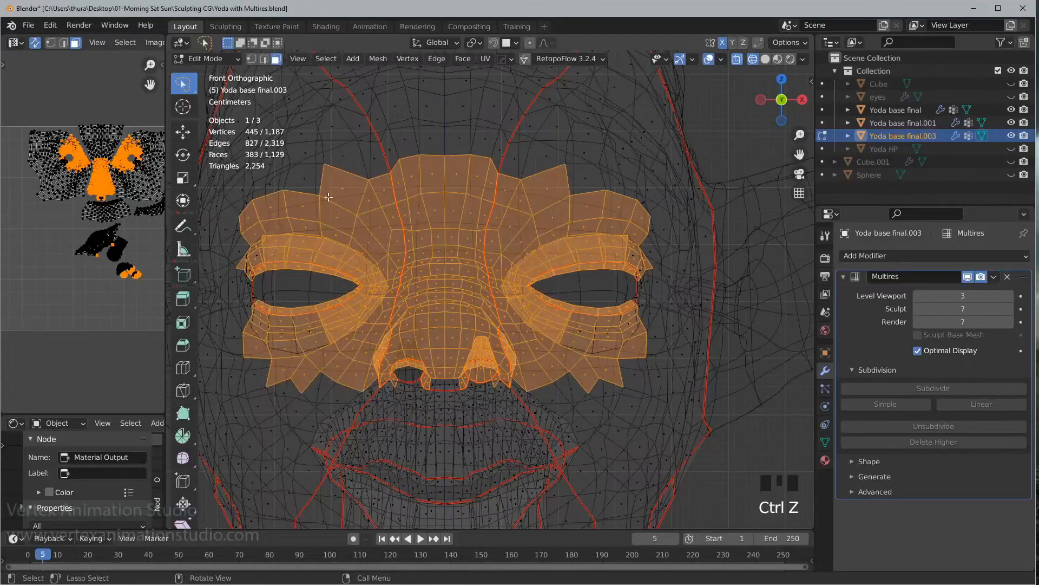
{"action": "mouse_move", "coordinate": [656, 159]}
{"action": "left_mouse_down", "text": "ctrl"}
{"action": "mouse_move", "coordinate": [577, 243]}
{"action": "mouse_move", "coordinate": [581, 392]}
{"action": "mouse_move", "coordinate": [669, 406]}
{"action": "left_mouse_up", "text": "ctrl"}
{"action": "mouse_move", "coordinate": [258, 157]}
{"action": "left_mouse_down", "text": "ctrl"}
{"action": "mouse_move", "coordinate": [303, 248]}
{"action": "mouse_move", "coordinate": [281, 443]}
{"action": "mouse_move", "coordinate": [223, 436]}
{"action": "left_mouse_up", "text": "ctrl"}
{"action": "mouse_move", "coordinate": [268, 185]}
{"action": "left_mouse_down", "text": "ctrl"}
{"action": "mouse_move", "coordinate": [264, 233]}
{"action": "mouse_move", "coordinate": [227, 197]}
{"action": "mouse_move", "coordinate": [260, 186]}
{"action": "left_mouse_up", "text": "ctrl"}
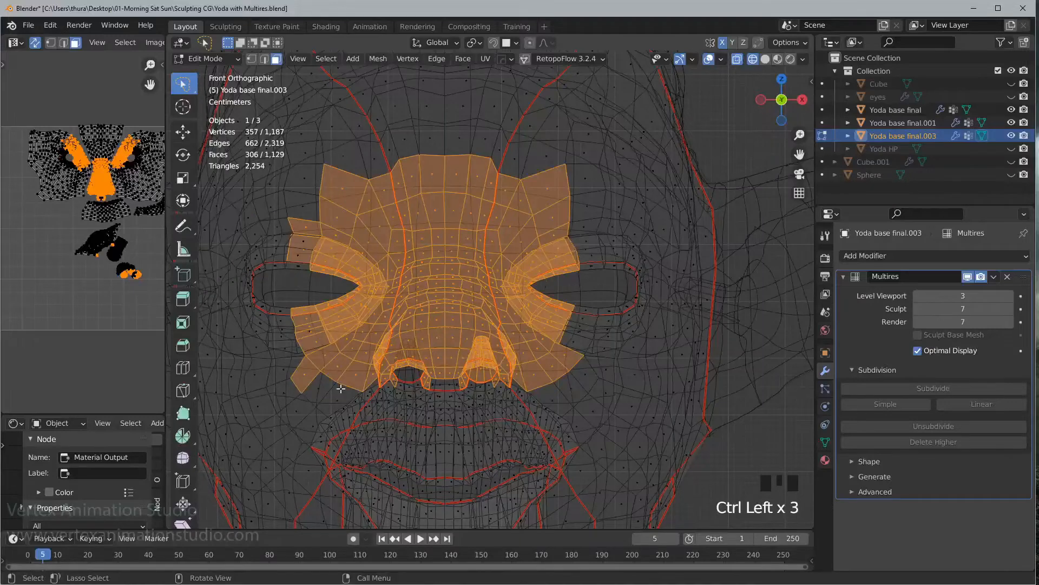
{"action": "mouse_move", "coordinate": [328, 400]}
{"action": "left_mouse_down", "text": "ctrl"}
{"action": "mouse_move", "coordinate": [295, 361]}
{"action": "mouse_move", "coordinate": [325, 398]}
{"action": "left_mouse_up", "text": "ctrl"}
- Turn off X-ray display and separate the selected nose and inner-eye faces into their own object
{"action": "mouse_move", "coordinate": [668, 325]}
{"action": "middle_mouse_down"}
{"action": "mouse_move", "coordinate": [616, 352]}
{"action": "mouse_move", "coordinate": [643, 342]}
{"action": "mouse_move", "coordinate": [524, 319]}
{"action": "middle_mouse_up"}
{"action": "key", "text": "shift+z"}
{"action": "key", "text": "p"}
{"action": "key", "text": "p"}
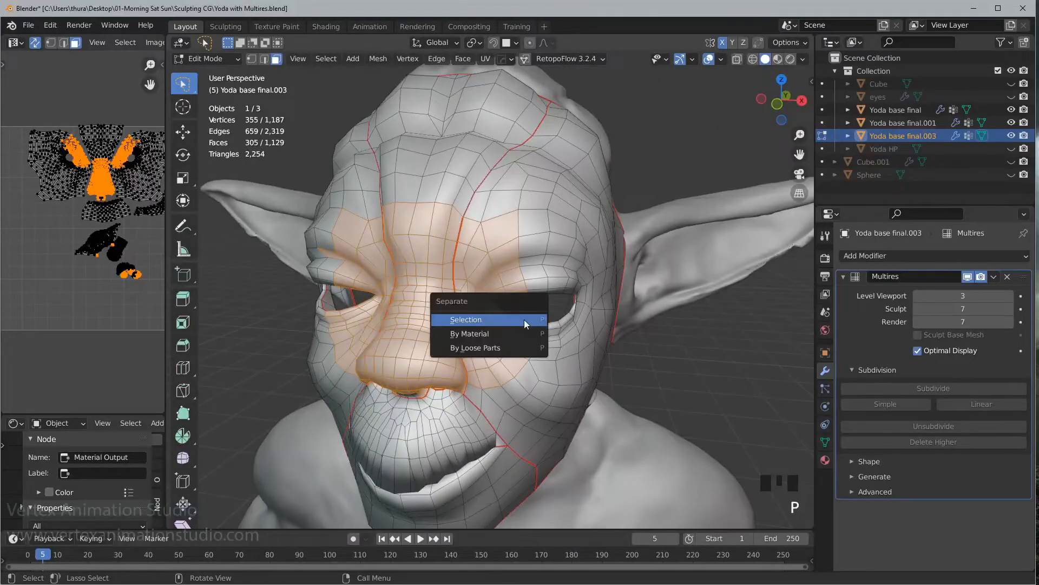
{"action": "left_click", "coordinate": [522, 320]}
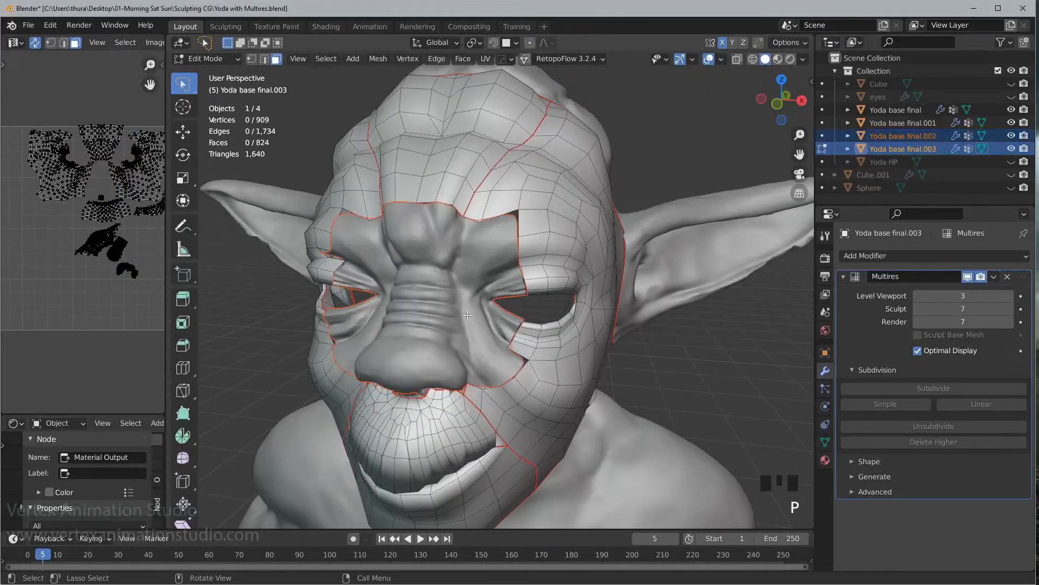
- Return to Object Mode, select the separated nose-and-inner-eye object and switch it to Sculpt Mode
{"action": "key", "text": "Tab"}
{"action": "left_click", "coordinate": [461, 283]}
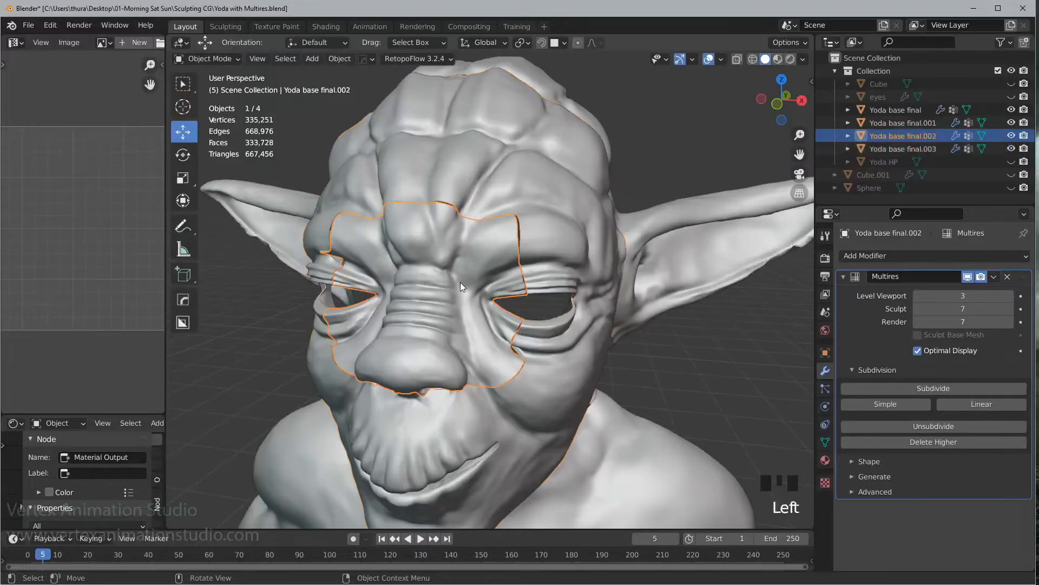
{"action": "middle_click_drag", "start_coordinate": [487, 284], "coordinate": [232, 176]}
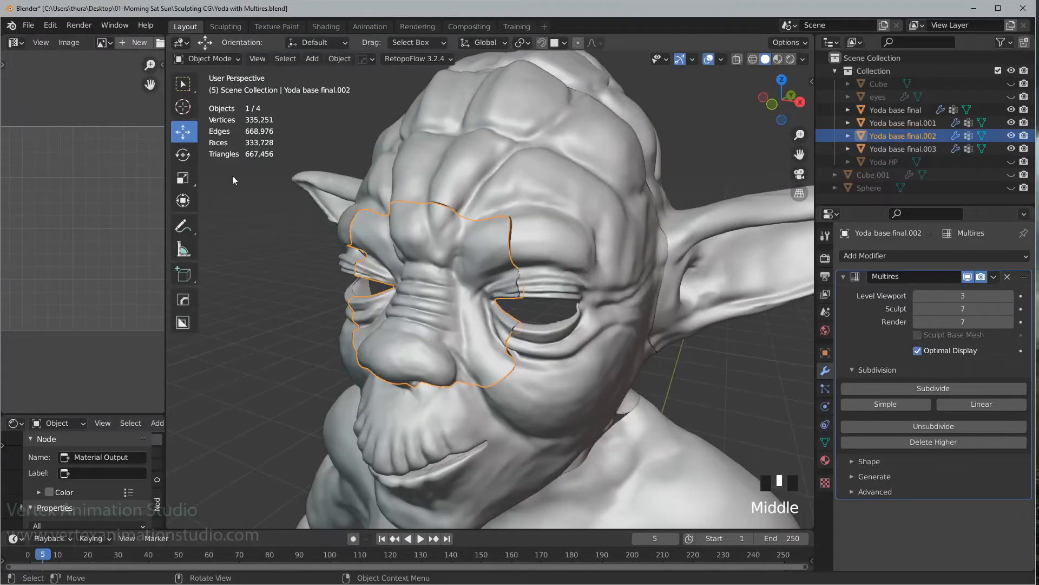
{"action": "left_click", "coordinate": [231, 59]}
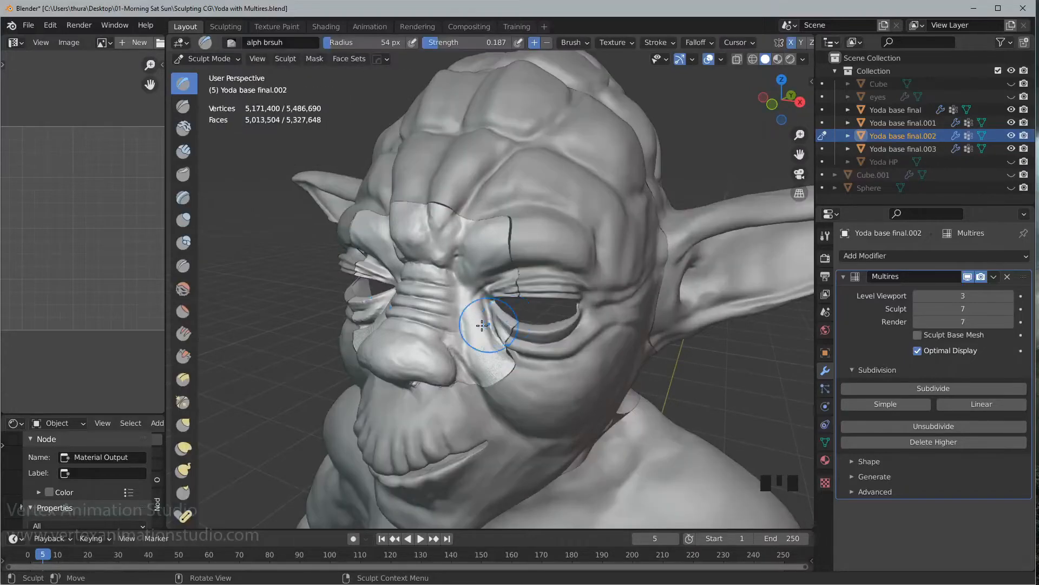
- Brush fine skin texture onto the area between the nose bridge and inner eye, and across the nose-bridge wrinkles
{"action": "scroll", "coordinate": [481, 324], "scroll_direction": "up", "scroll_amount": 8}
{"action": "mouse_move", "coordinate": [481, 323]}
{"action": "middle_mouse_down", "text": "shift"}
{"action": "mouse_move", "coordinate": [531, 294]}
{"action": "mouse_move", "coordinate": [545, 302]}
{"action": "middle_mouse_up", "text": "shift"}
{"action": "mouse_move", "coordinate": [503, 355]}
{"action": "middle_mouse_down"}
{"action": "mouse_move", "coordinate": [494, 339]}
{"action": "mouse_move", "coordinate": [487, 345]}
{"action": "middle_mouse_up"}
{"action": "mouse_move", "coordinate": [487, 345]}
{"action": "left_mouse_down"}
{"action": "mouse_move", "coordinate": [510, 278]}
{"action": "mouse_move", "coordinate": [518, 193]}
{"action": "left_mouse_up"}
{"action": "left_click_drag", "start_coordinate": [503, 249], "coordinate": [471, 352]}
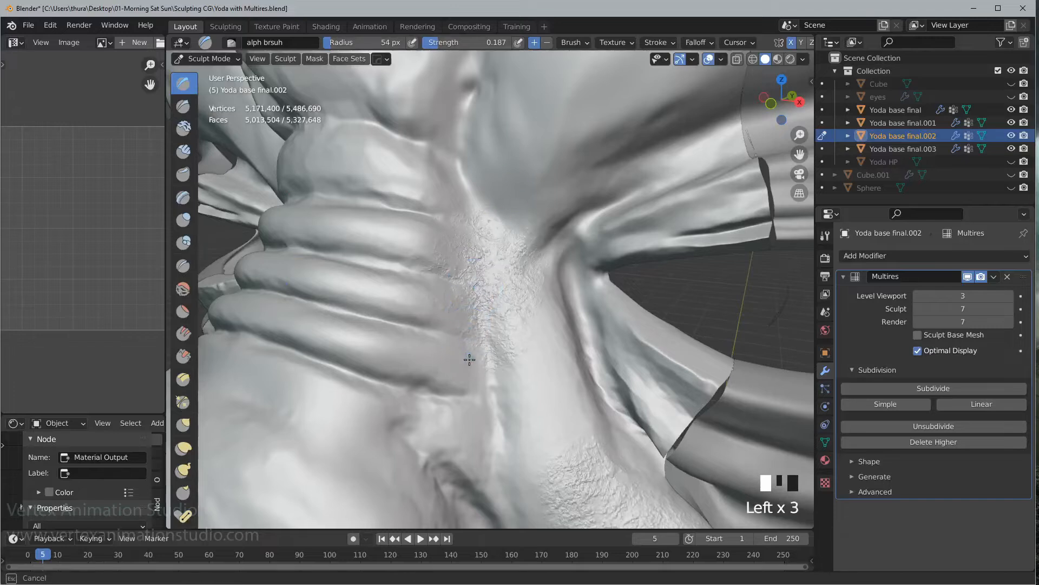
{"action": "left_click_drag", "start_coordinate": [460, 214], "coordinate": [390, 157]}
{"action": "left_click_drag", "start_coordinate": [477, 127], "coordinate": [493, 184]}
{"action": "left_click_drag", "start_coordinate": [513, 240], "coordinate": [463, 114]}
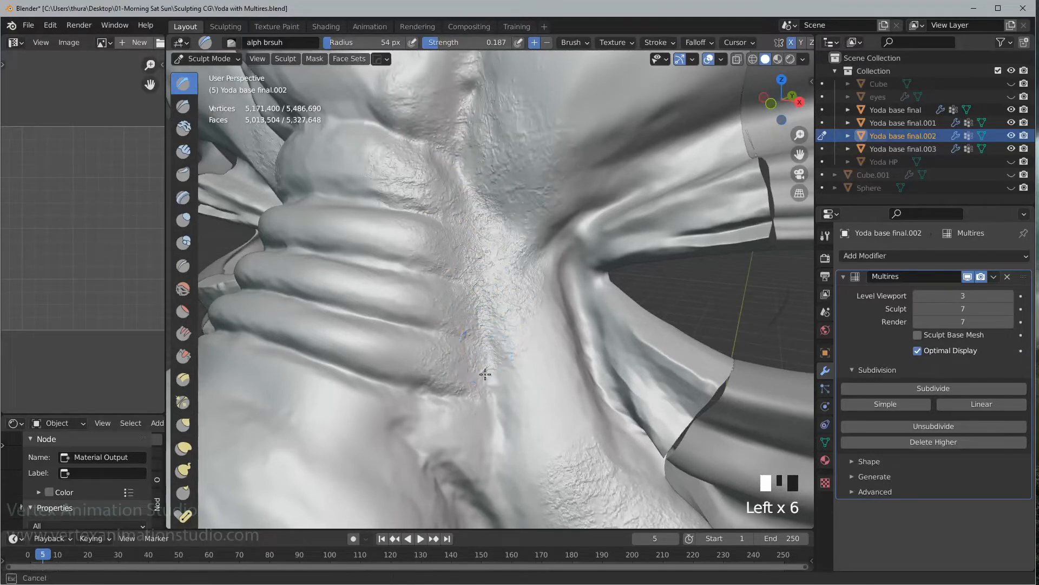
{"action": "mouse_move", "coordinate": [349, 287]}
{"action": "left_mouse_down"}
{"action": "mouse_move", "coordinate": [503, 330]}
{"action": "mouse_move", "coordinate": [552, 293]}
{"action": "left_mouse_up"}
{"action": "left_click_drag", "start_coordinate": [549, 382], "coordinate": [580, 397]}
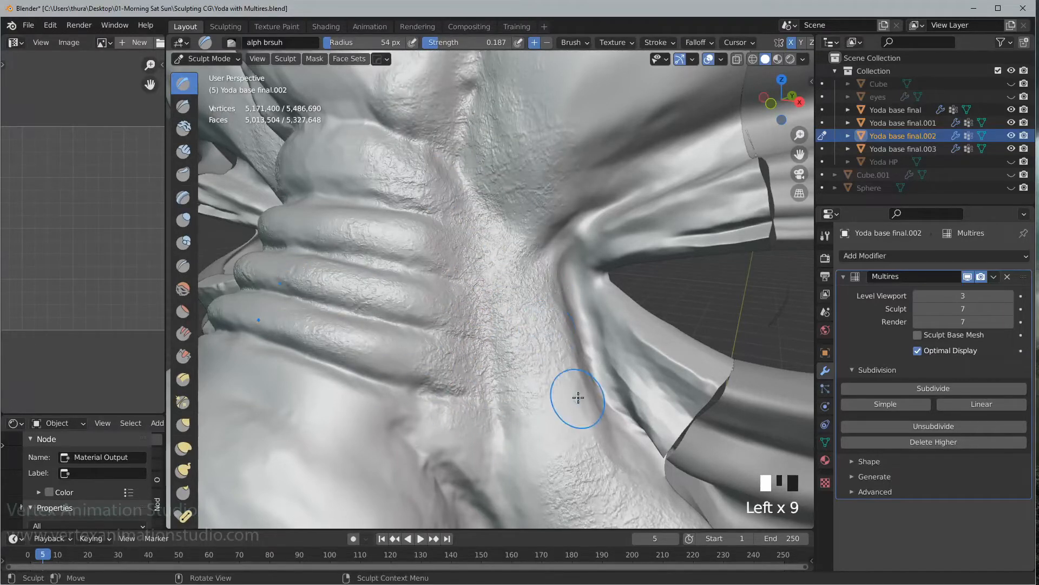
- Extend the skin texture upward from the nose bridge over the frown bulge and the inner brow
{"action": "middle_click_drag", "start_coordinate": [579, 397], "coordinate": [587, 399]}
{"action": "scroll", "coordinate": [462, 341], "scroll_direction": "down", "scroll_amount": 2}
{"action": "mouse_move", "coordinate": [461, 341]}
{"action": "left_mouse_down"}
{"action": "mouse_move", "coordinate": [502, 423]}
{"action": "mouse_move", "coordinate": [507, 406]}
{"action": "left_mouse_up"}
{"action": "mouse_move", "coordinate": [509, 389]}
{"action": "middle_mouse_down", "text": "shift"}
{"action": "mouse_move", "coordinate": [574, 292]}
{"action": "mouse_move", "coordinate": [561, 352]}
{"action": "middle_mouse_up", "text": "shift"}
{"action": "left_click_drag", "start_coordinate": [562, 228], "coordinate": [530, 208]}
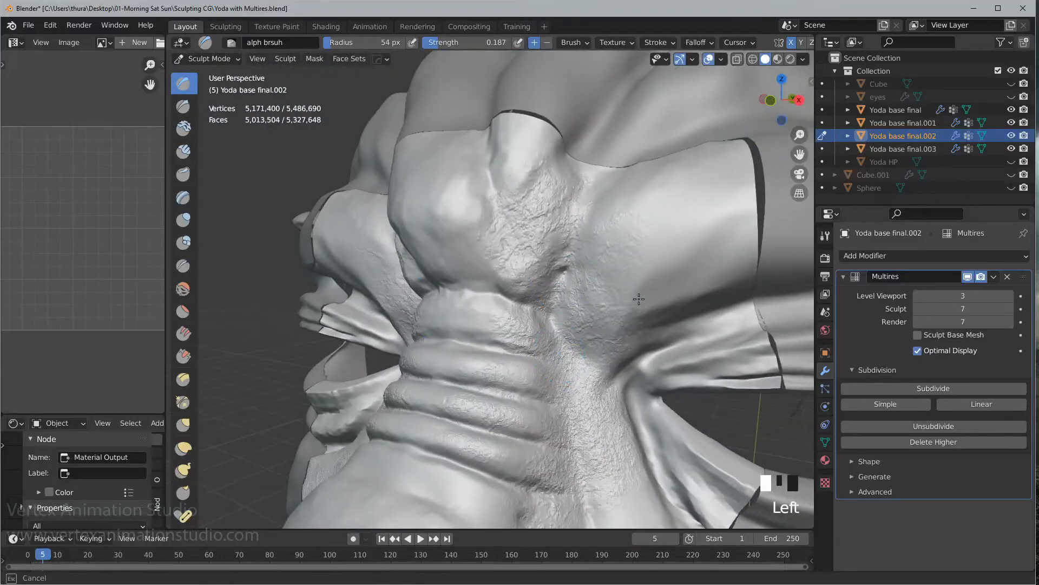
- Sculpt skin texture on the side of the nose below the wrinkles and onto the bulb of the nose
{"action": "mouse_move", "coordinate": [531, 208]}
{"action": "middle_mouse_down"}
{"action": "mouse_move", "coordinate": [541, 228]}
{"action": "mouse_move", "coordinate": [478, 267]}
{"action": "middle_mouse_up"}
{"action": "middle_click_drag", "start_coordinate": [539, 354], "coordinate": [517, 327], "text": "shift"}
{"action": "mouse_move", "coordinate": [591, 381]}
{"action": "middle_mouse_down"}
{"action": "mouse_move", "coordinate": [541, 303]}
{"action": "mouse_move", "coordinate": [510, 220]}
{"action": "mouse_move", "coordinate": [633, 259]}
{"action": "mouse_move", "coordinate": [600, 287]}
{"action": "mouse_move", "coordinate": [476, 325]}
{"action": "middle_mouse_up"}
{"action": "scroll", "coordinate": [511, 220], "scroll_direction": "down", "scroll_amount": 2}
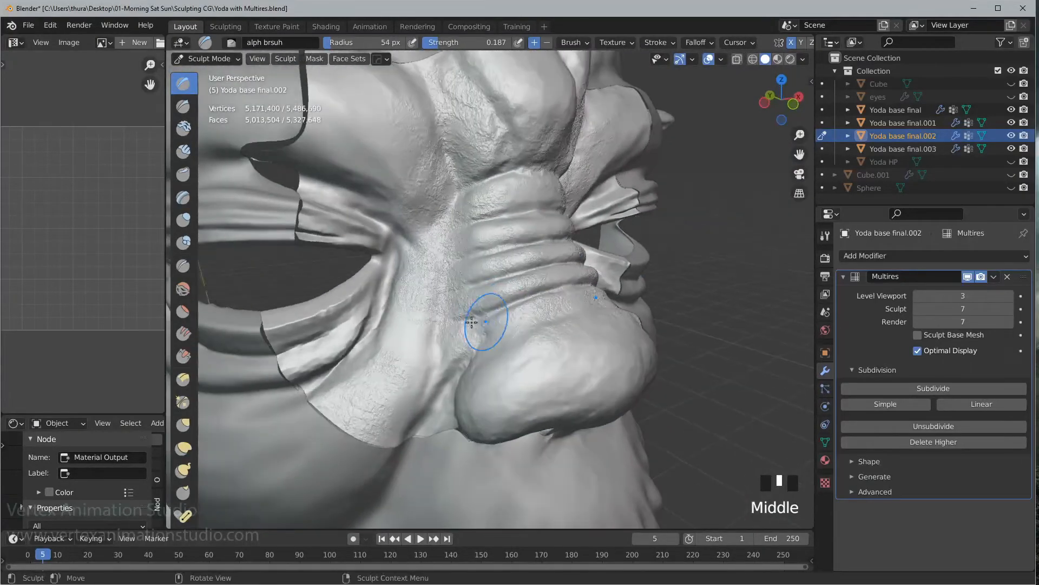
{"action": "left_click_drag", "start_coordinate": [475, 325], "coordinate": [422, 346]}
{"action": "middle_click_drag", "start_coordinate": [491, 314], "coordinate": [394, 294]}
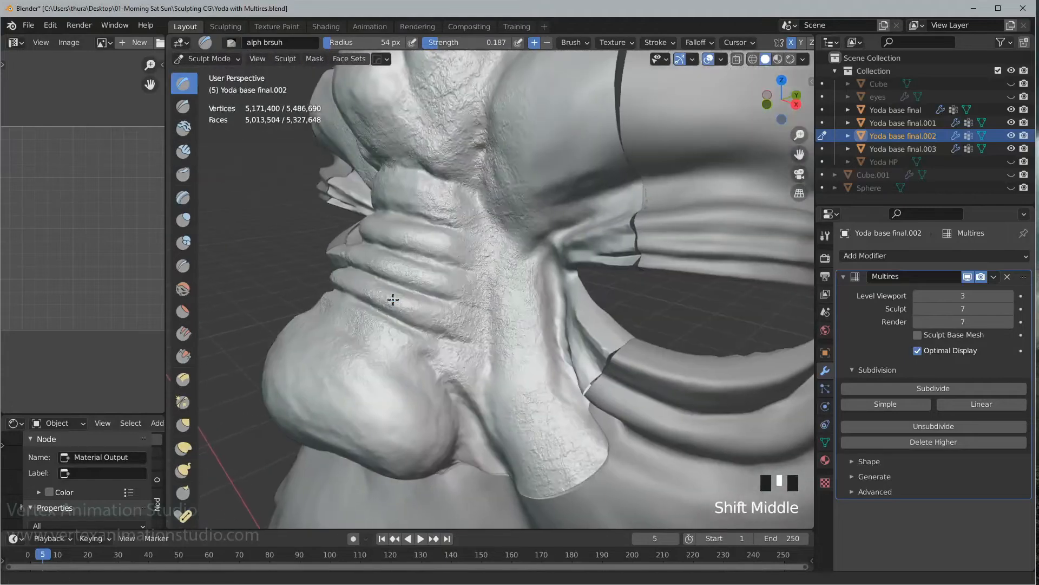
{"action": "scroll", "coordinate": [434, 296], "scroll_direction": "down", "scroll_amount": 2}
{"action": "mouse_move", "coordinate": [457, 297]}
{"action": "middle_mouse_down"}
{"action": "mouse_move", "coordinate": [503, 310]}
{"action": "mouse_move", "coordinate": [476, 302]}
{"action": "mouse_move", "coordinate": [401, 343]}
{"action": "middle_mouse_up"}
{"action": "scroll", "coordinate": [487, 294], "scroll_direction": "down", "scroll_amount": 2}
{"action": "scroll", "coordinate": [477, 287], "scroll_direction": "up", "scroll_amount": 4}
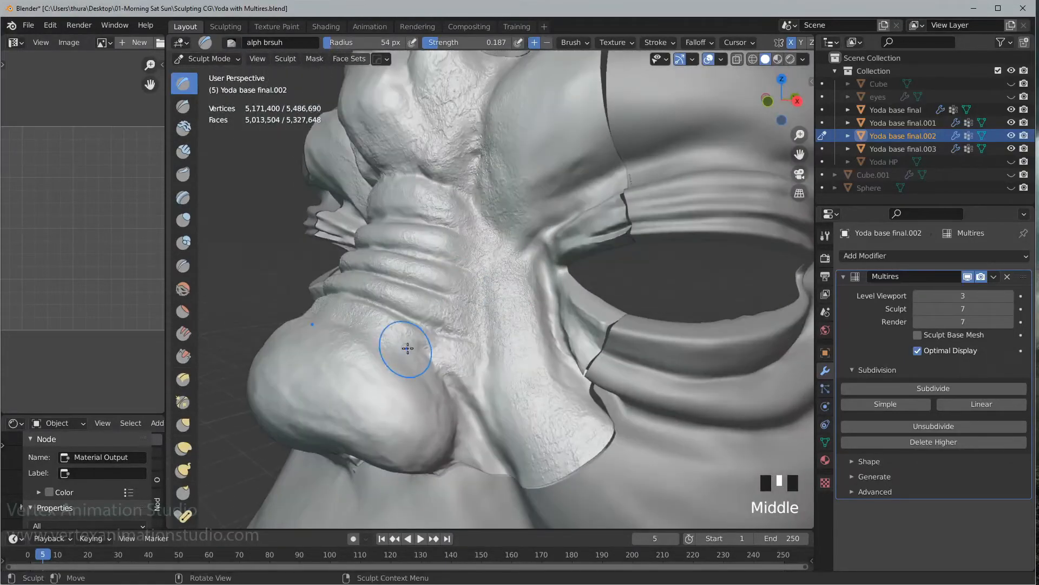
{"action": "scroll", "coordinate": [378, 394], "scroll_direction": "up", "scroll_amount": 2}
{"action": "left_click_drag", "start_coordinate": [378, 395], "coordinate": [420, 422]}
- Sculpt skin texture along the cheek strip beside the nose and into the folds at the inner eye corner
{"action": "mouse_move", "coordinate": [441, 421]}
{"action": "middle_mouse_down", "text": "shift"}
{"action": "mouse_move", "coordinate": [580, 315]}
{"action": "mouse_move", "coordinate": [593, 323]}
{"action": "middle_mouse_up", "text": "shift"}
{"action": "mouse_move", "coordinate": [598, 328]}
{"action": "left_mouse_down"}
{"action": "mouse_move", "coordinate": [649, 342]}
{"action": "mouse_move", "coordinate": [629, 246]}
{"action": "left_mouse_up"}
{"action": "mouse_move", "coordinate": [630, 246]}
{"action": "middle_mouse_down"}
{"action": "mouse_move", "coordinate": [596, 325]}
{"action": "mouse_move", "coordinate": [603, 320]}
{"action": "middle_mouse_up"}
{"action": "scroll", "coordinate": [604, 311], "scroll_direction": "down", "scroll_amount": 2}
{"action": "mouse_move", "coordinate": [606, 296]}
{"action": "left_mouse_down"}
{"action": "mouse_move", "coordinate": [600, 279]}
{"action": "mouse_move", "coordinate": [610, 288]}
{"action": "left_mouse_up"}
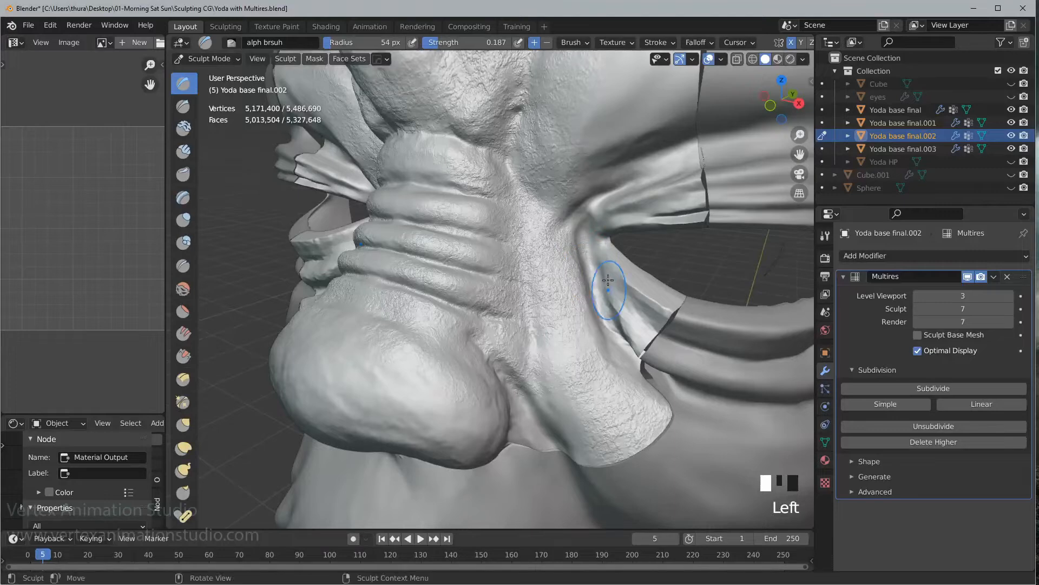
{"action": "mouse_move", "coordinate": [611, 219]}
{"action": "left_mouse_down"}
{"action": "mouse_move", "coordinate": [606, 243]}
{"action": "mouse_move", "coordinate": [588, 253]}
{"action": "left_mouse_up"}
- Add skin texture across the brow above the inner eye, and return the piece to Object Mode
{"action": "mouse_move", "coordinate": [586, 250]}
{"action": "middle_mouse_down"}
{"action": "mouse_move", "coordinate": [584, 234]}
{"action": "mouse_move", "coordinate": [539, 325]}
{"action": "mouse_move", "coordinate": [500, 315]}
{"action": "mouse_move", "coordinate": [503, 274]}
{"action": "mouse_move", "coordinate": [530, 275]}
{"action": "middle_mouse_up"}
{"action": "scroll", "coordinate": [481, 314], "scroll_direction": "down", "scroll_amount": 2}
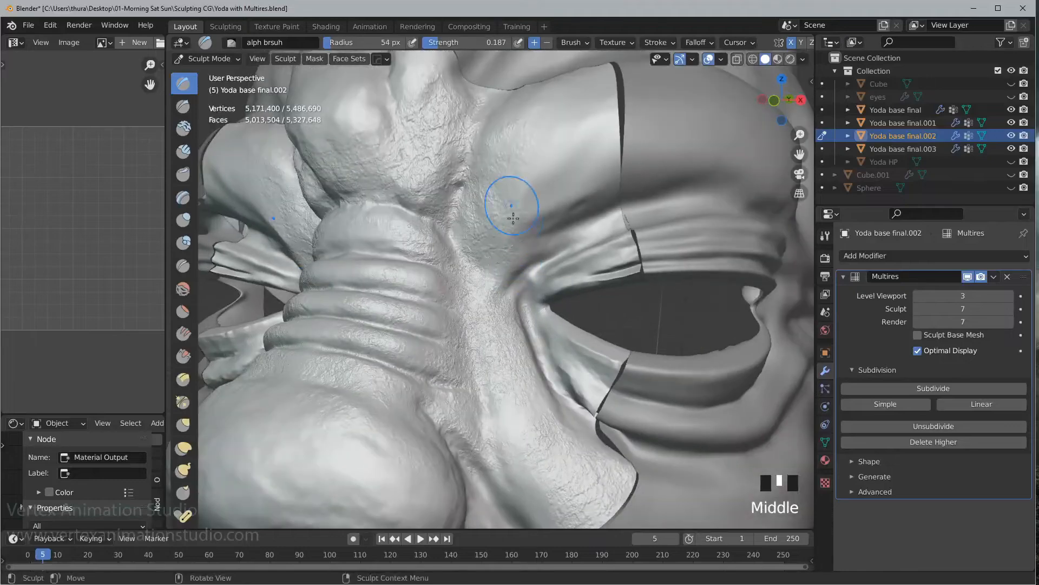
{"action": "left_click_drag", "start_coordinate": [512, 205], "coordinate": [529, 265]}
{"action": "left_click_drag", "start_coordinate": [561, 182], "coordinate": [557, 232]}
{"action": "scroll", "coordinate": [543, 267], "scroll_direction": "down", "scroll_amount": 1}
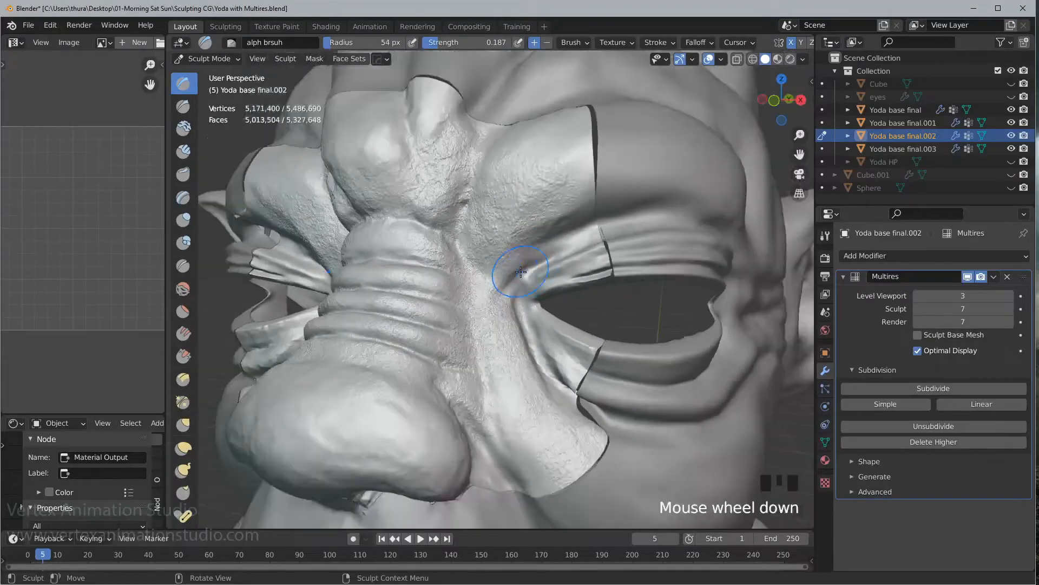
{"action": "middle_click_drag", "start_coordinate": [544, 268], "coordinate": [492, 321]}
{"action": "scroll", "coordinate": [536, 282], "scroll_direction": "up", "scroll_amount": 2}
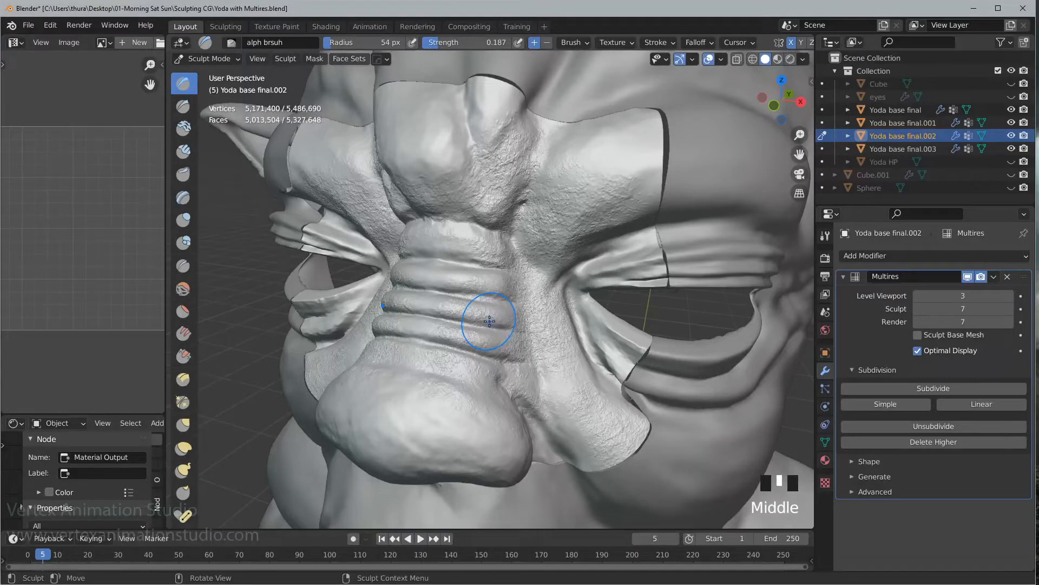
{"action": "left_click", "coordinate": [229, 58]}
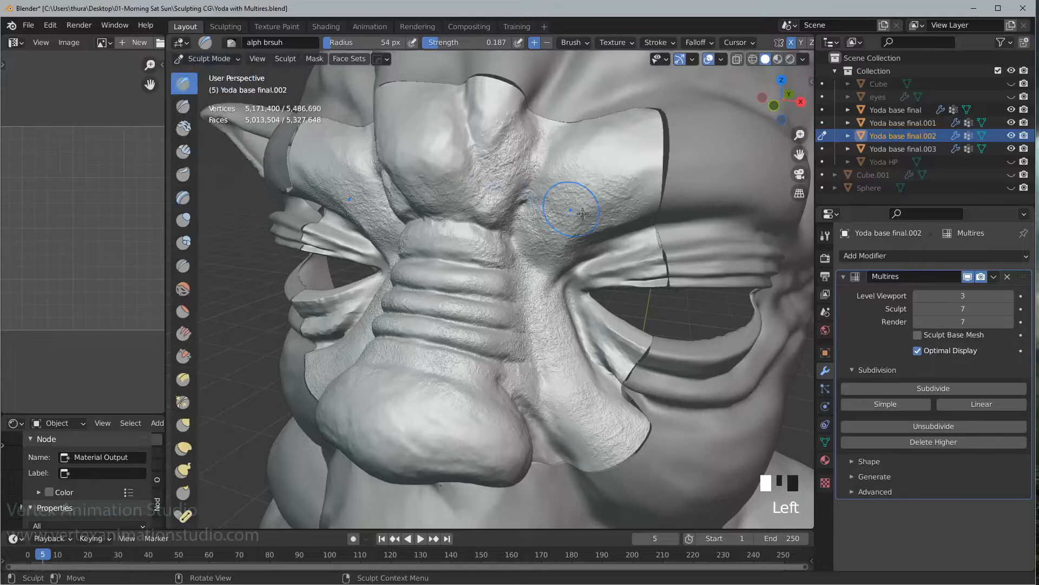
{"action": "left_click", "coordinate": [220, 60]}
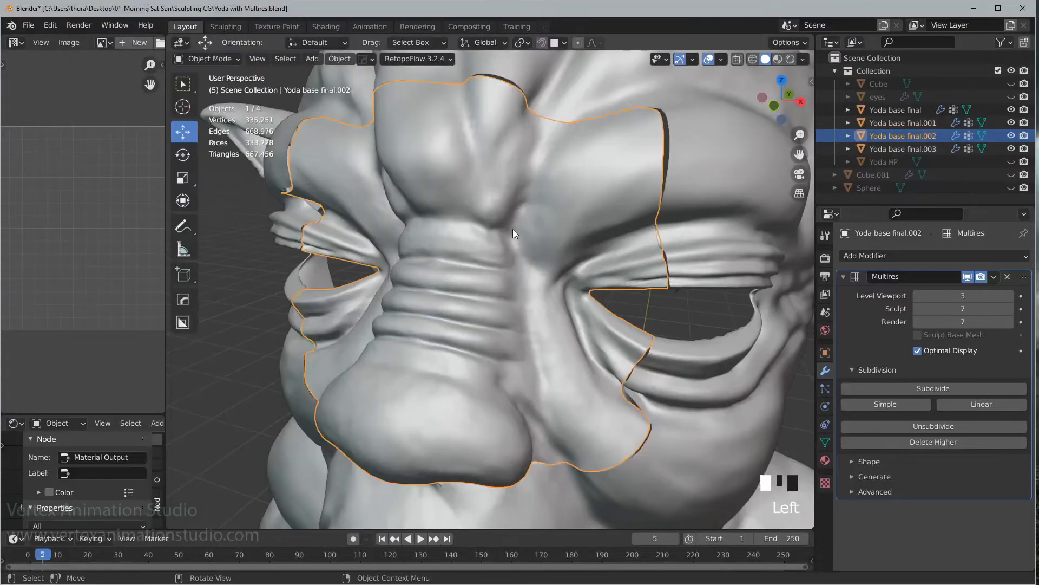
- Select the surrounding face object and the nose-and-inner-eye object in turn to compare their Multires levels
{"action": "scroll", "coordinate": [510, 229], "scroll_direction": "down", "scroll_amount": 3}
{"action": "middle_click_drag", "start_coordinate": [617, 297], "coordinate": [680, 322], "text": "shift"}
{"action": "left_click", "coordinate": [504, 292]}
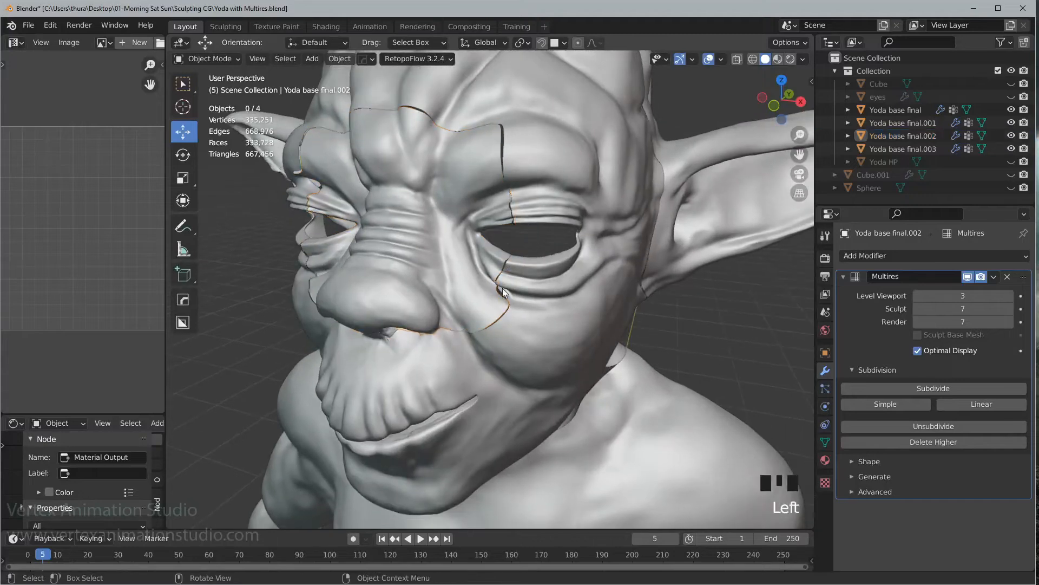
{"action": "left_click", "coordinate": [524, 304]}
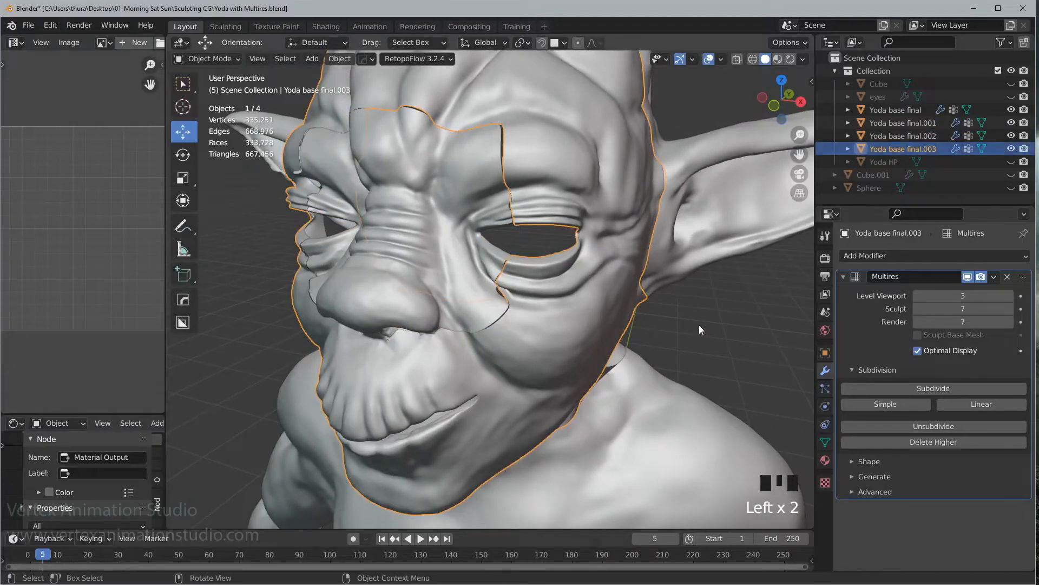
{"action": "left_click", "coordinate": [573, 340]}
{"action": "left_click", "coordinate": [573, 340]}
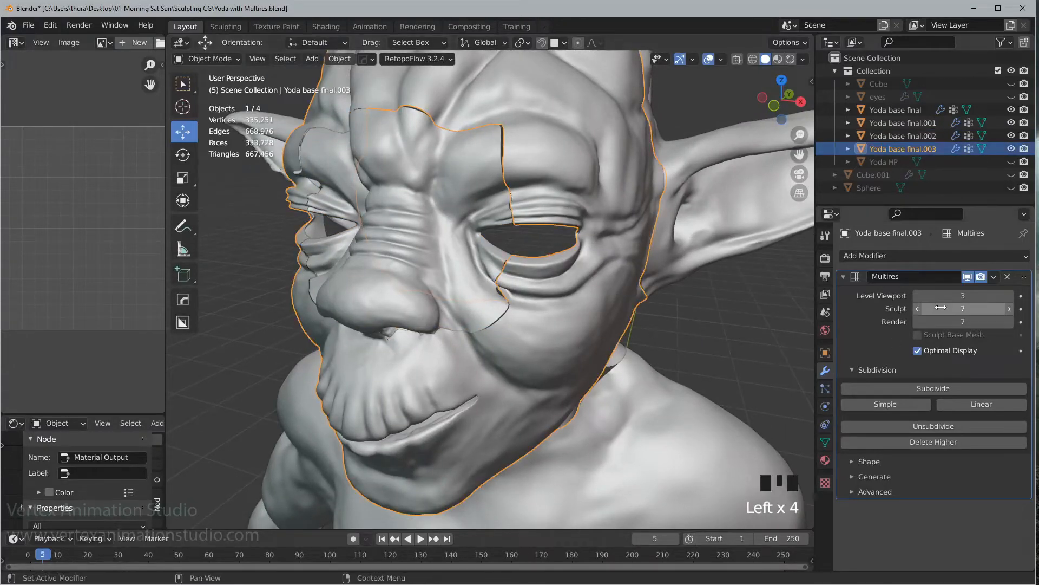
{"action": "left_click", "coordinate": [423, 320]}
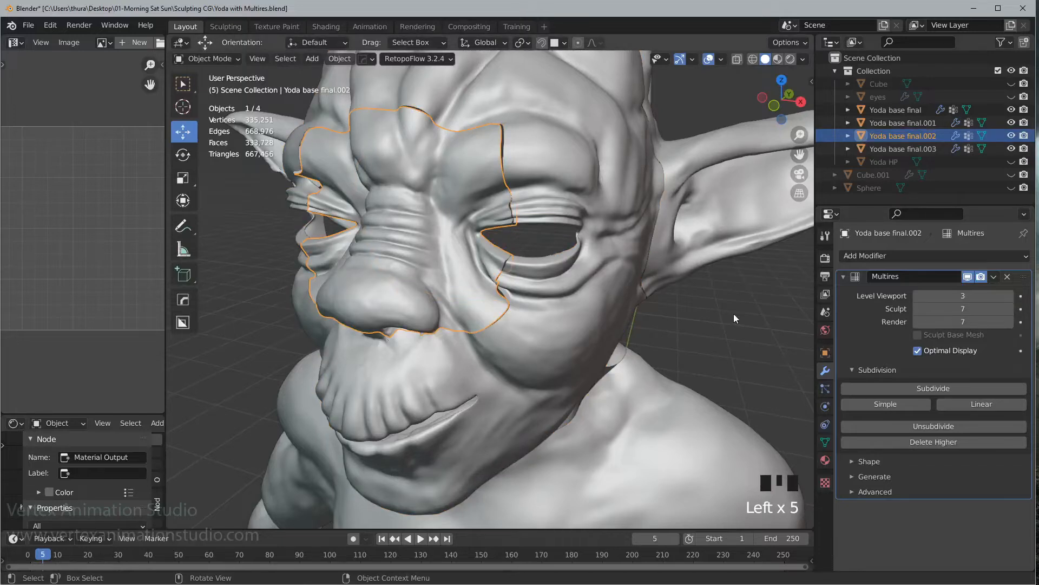
- Select the surrounding face object plus the nose-and-inner-eye object as the active one, and join them
{"action": "left_click", "coordinate": [562, 345]}
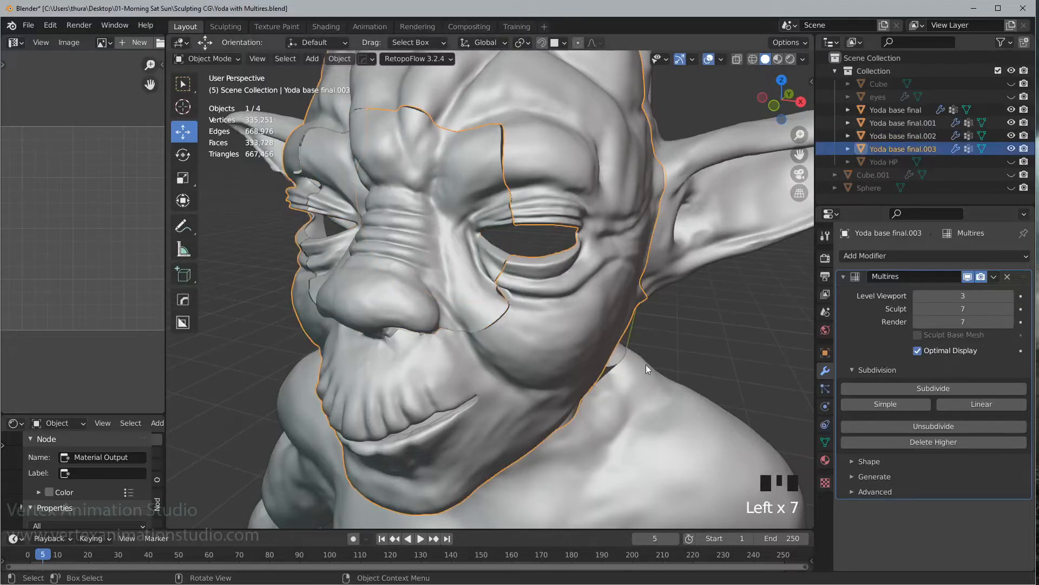
{"action": "left_click", "coordinate": [428, 310], "text": "shift"}
{"action": "middle_click_drag", "start_coordinate": [600, 323], "coordinate": [611, 322]}
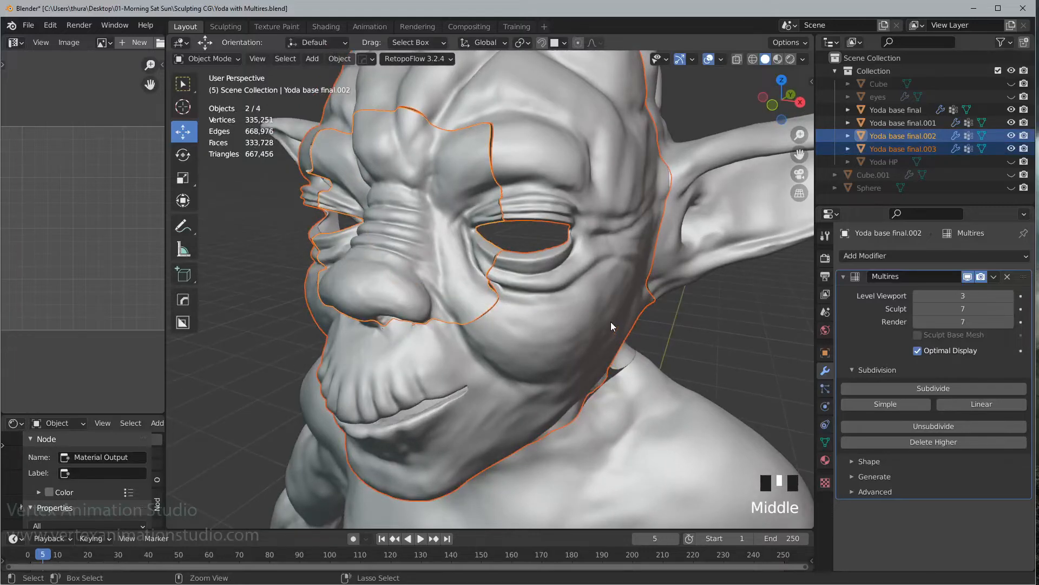
{"action": "key", "text": "ctrl+j"}
- Open the joined face object in Edit Mode with vertex selection and select all of its vertices
{"action": "key", "text": "Tab"}
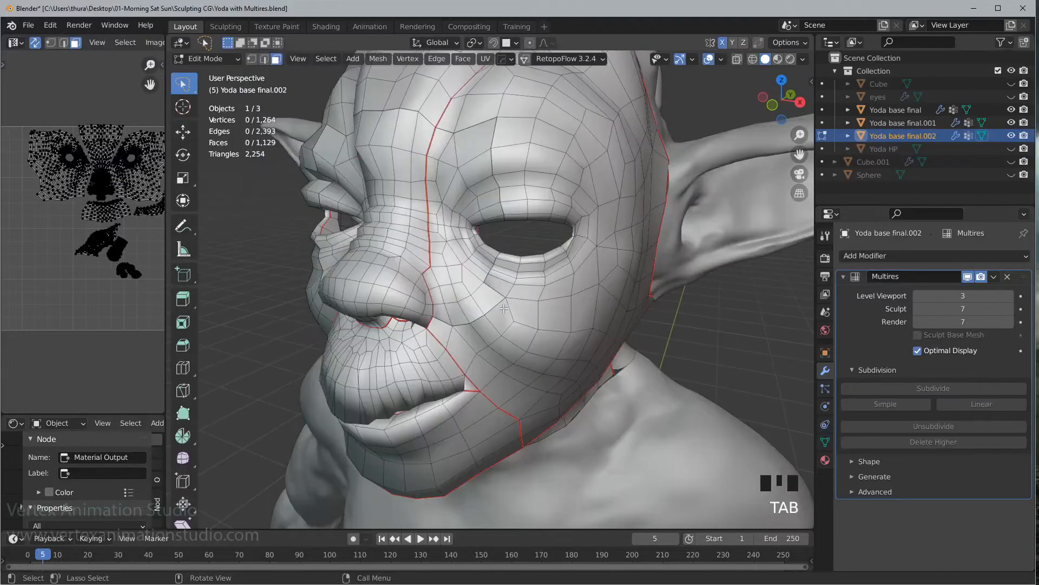
{"action": "middle_click_drag", "start_coordinate": [504, 308], "coordinate": [517, 333]}
{"action": "left_click", "coordinate": [519, 337]}
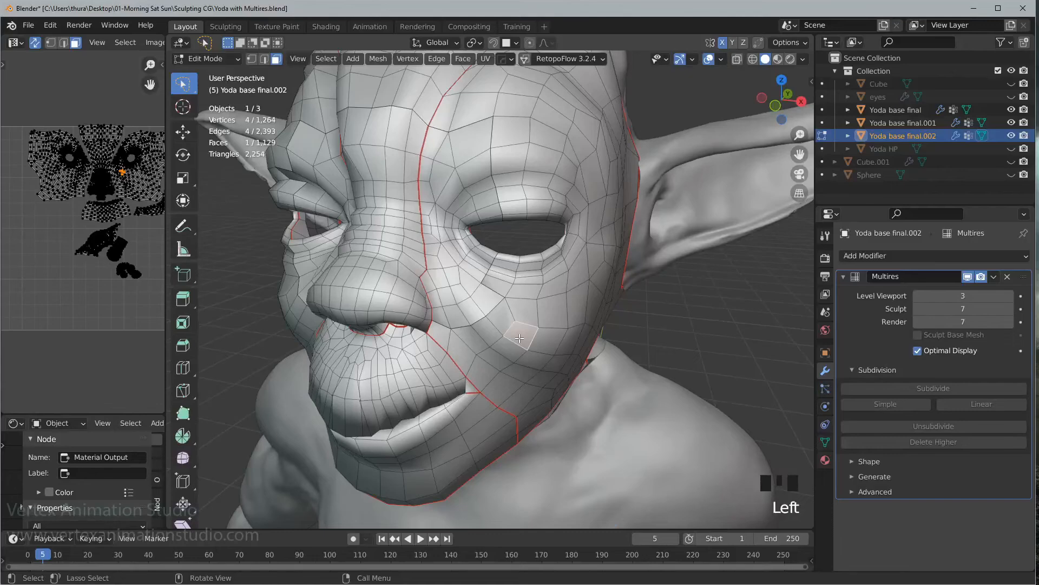
{"action": "key", "text": "1"}
{"action": "key", "text": "a"}
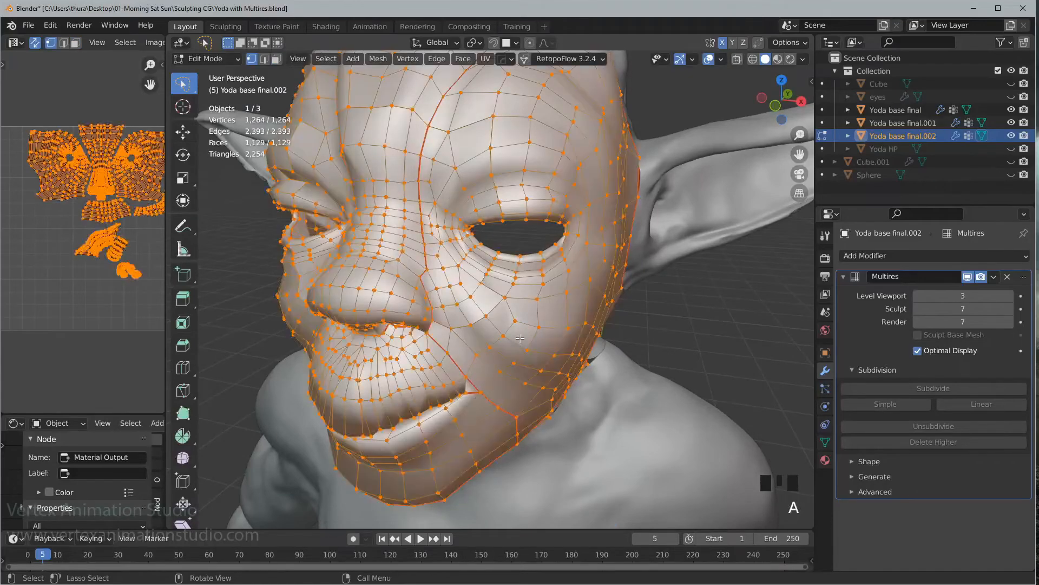
- Merge all selected vertices by distance to weld the seams around the nose and eyes, and return to Object Mode
{"action": "key", "text": "m"}
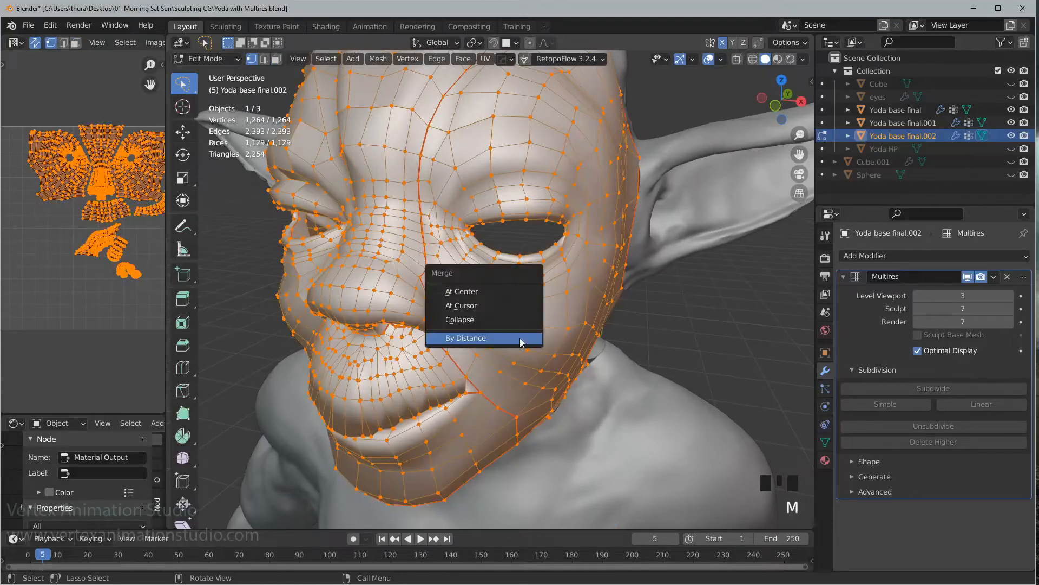
{"action": "left_click", "coordinate": [518, 344]}
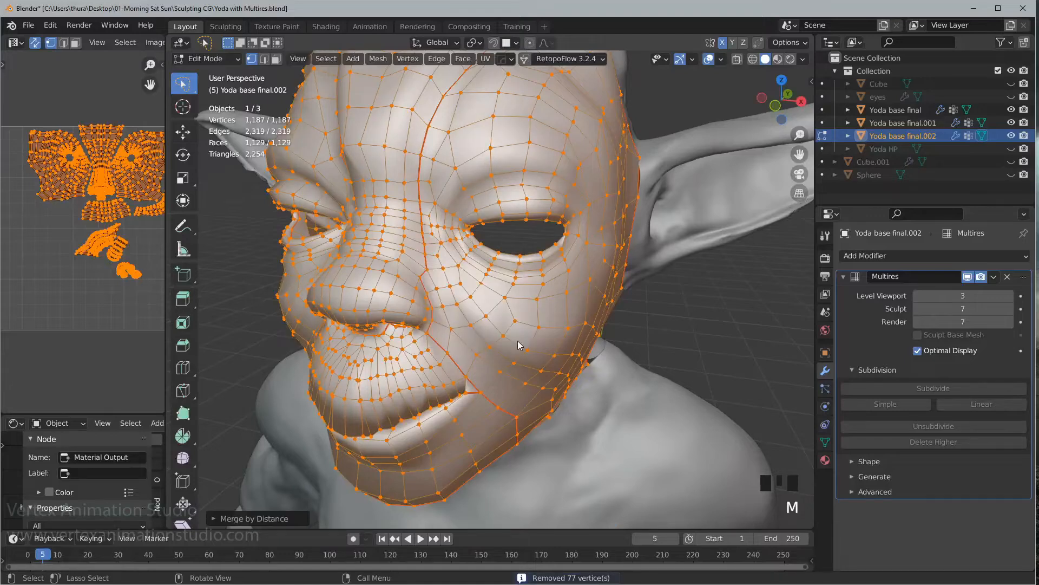
{"action": "key", "text": "Tab"}
- Examine the welded face from the front and around the cheek, nostril and eye for remaining seams
{"action": "middle_click_drag", "start_coordinate": [519, 345], "coordinate": [697, 348]}
{"action": "left_click", "coordinate": [604, 357]}
{"action": "left_click", "coordinate": [607, 356]}
{"action": "scroll", "coordinate": [575, 343], "scroll_direction": "down", "scroll_amount": 2}
{"action": "scroll", "coordinate": [575, 339], "scroll_direction": "down", "scroll_amount": 4}
{"action": "scroll", "coordinate": [619, 365], "scroll_direction": "up", "scroll_amount": 1}
{"action": "middle_click_drag", "start_coordinate": [619, 365], "coordinate": [545, 310], "text": "shift"}
{"action": "scroll", "coordinate": [669, 338], "scroll_direction": "up", "scroll_amount": 2}
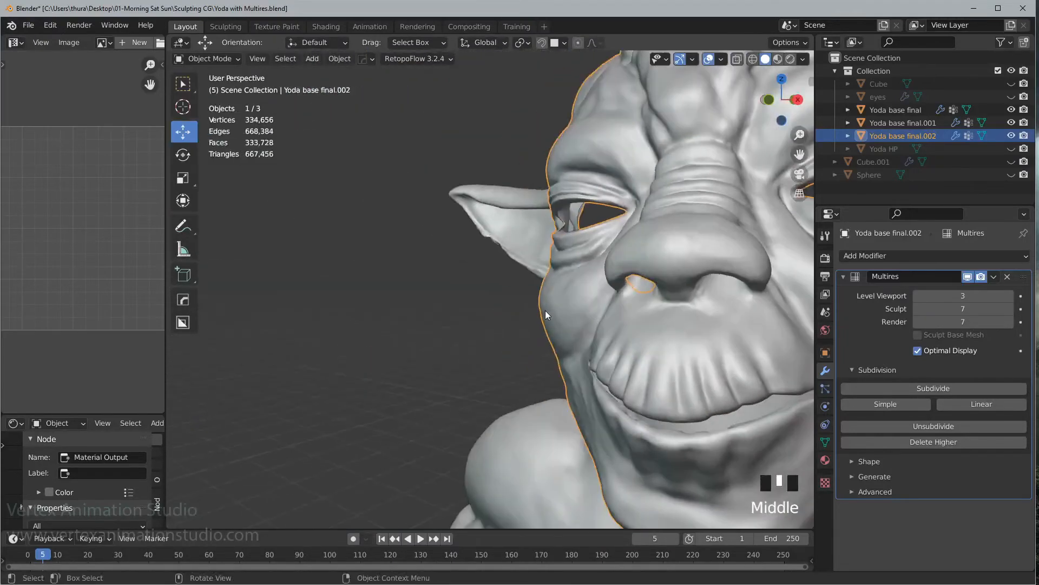
- Examine the welded face, neck and whole figure, and select the body object
{"action": "scroll", "coordinate": [654, 316], "scroll_direction": "down", "scroll_amount": 2}
{"action": "middle_click_drag", "start_coordinate": [654, 317], "coordinate": [359, 262]}
{"action": "scroll", "coordinate": [430, 276], "scroll_direction": "down", "scroll_amount": 2}
{"action": "scroll", "coordinate": [450, 277], "scroll_direction": "down", "scroll_amount": 2}
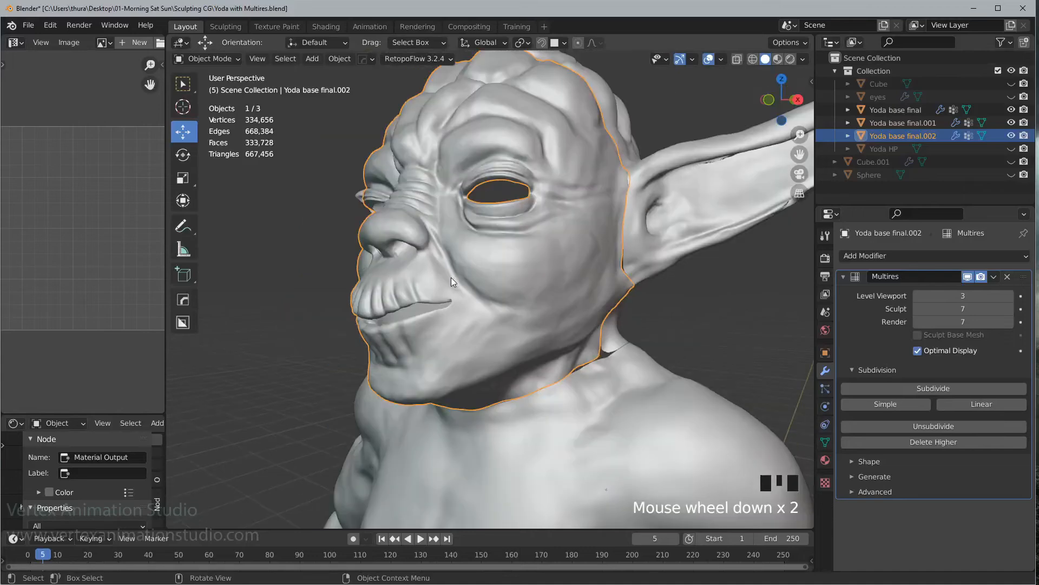
{"action": "scroll", "coordinate": [450, 277], "scroll_direction": "down", "scroll_amount": 2}
{"action": "middle_click_drag", "start_coordinate": [558, 323], "coordinate": [563, 250], "text": "shift"}
{"action": "scroll", "coordinate": [563, 244], "scroll_direction": "up", "scroll_amount": 4}
{"action": "middle_click_drag", "start_coordinate": [563, 233], "coordinate": [556, 261], "text": "shift"}
{"action": "middle_click_drag", "start_coordinate": [676, 251], "coordinate": [667, 325], "text": "shift"}
{"action": "scroll", "coordinate": [533, 349], "scroll_direction": "down", "scroll_amount": 4}
{"action": "middle_click_drag", "start_coordinate": [533, 348], "coordinate": [560, 298], "text": "shift"}
{"action": "left_click", "coordinate": [560, 350]}
{"action": "scroll", "coordinate": [518, 349], "scroll_direction": "down", "scroll_amount": 4}
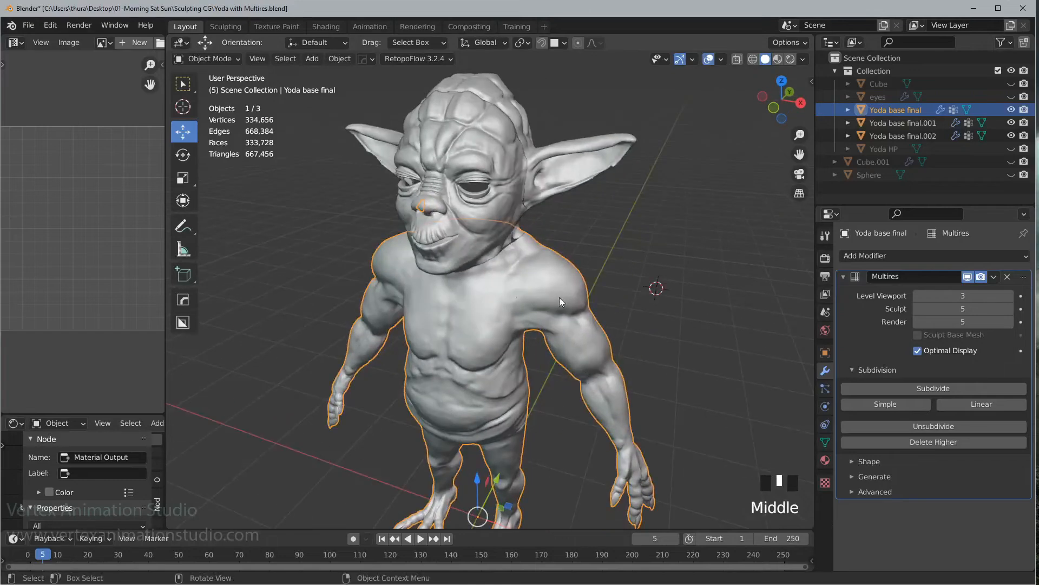
- Deselect all objects and examine the seams along the neck, ear and jaw from the side and three-quarter views
{"action": "scroll", "coordinate": [559, 297], "scroll_direction": "up", "scroll_amount": 3}
{"action": "middle_click_drag", "start_coordinate": [612, 271], "coordinate": [725, 313]}
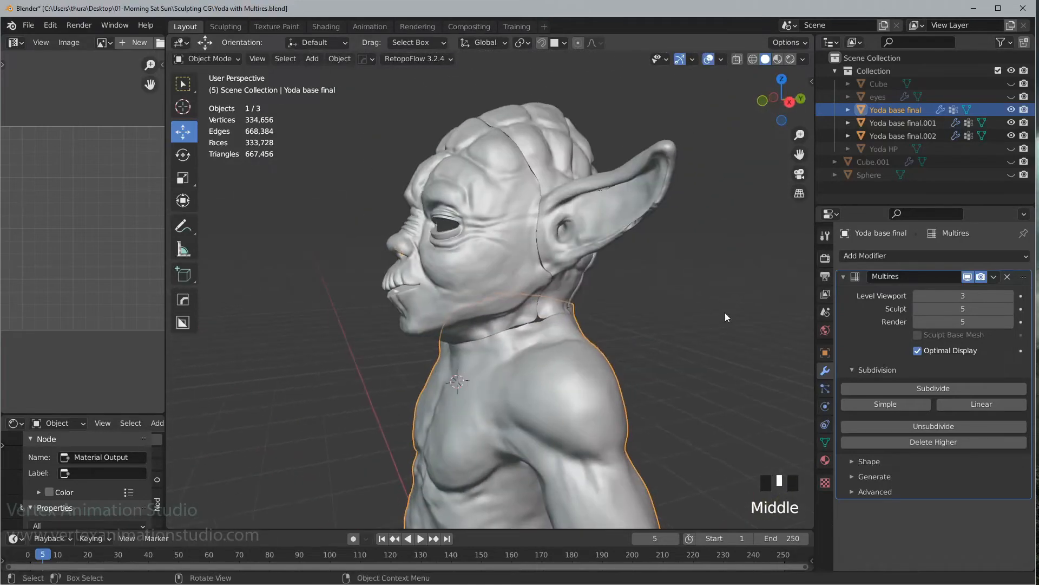
{"action": "middle_click_drag", "start_coordinate": [638, 303], "coordinate": [200, 197]}
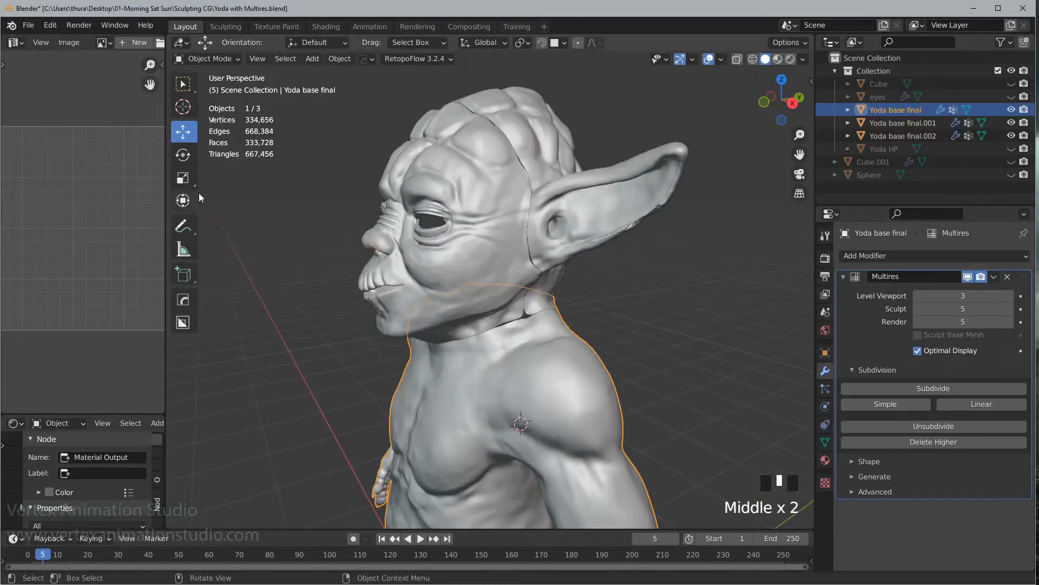
{"action": "scroll", "coordinate": [509, 269], "scroll_direction": "up", "scroll_amount": 2}
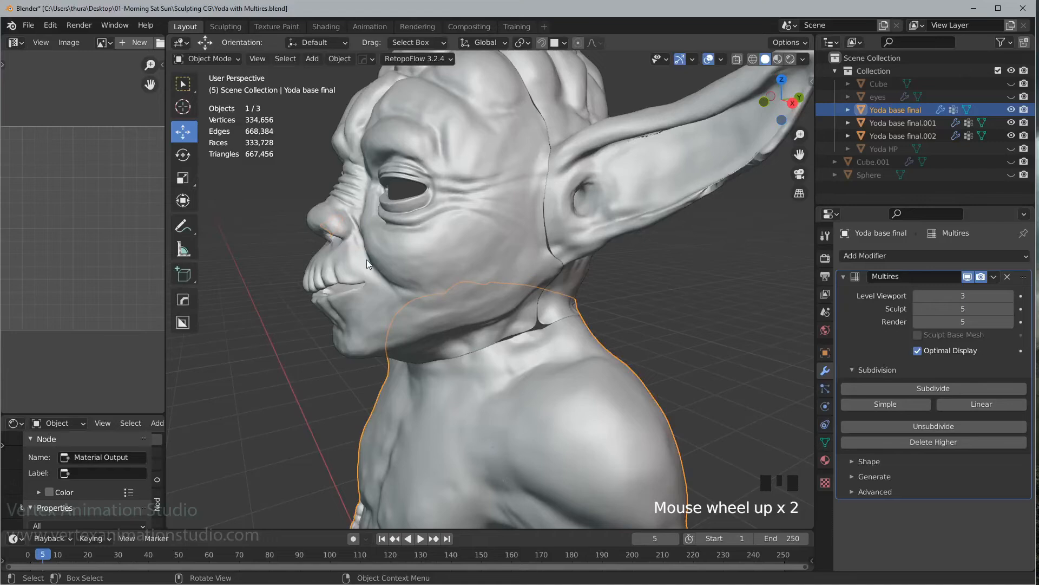
{"action": "middle_click_drag", "start_coordinate": [366, 264], "coordinate": [649, 295]}
{"action": "left_click", "coordinate": [616, 295]}
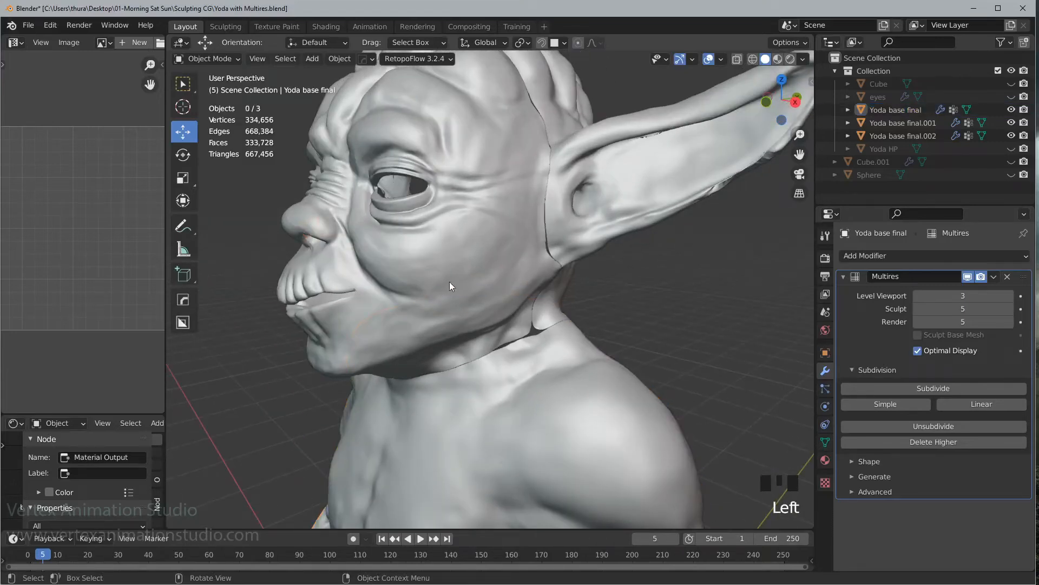
{"action": "scroll", "coordinate": [514, 295], "scroll_direction": "down", "scroll_amount": 3}
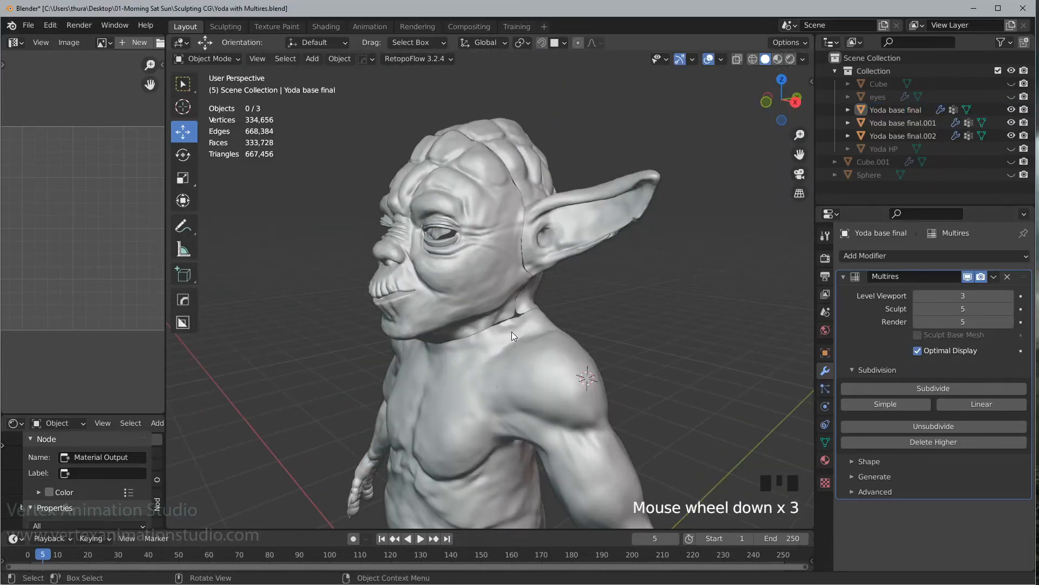
{"action": "middle_click_drag", "start_coordinate": [635, 342], "coordinate": [655, 300], "text": "shift"}
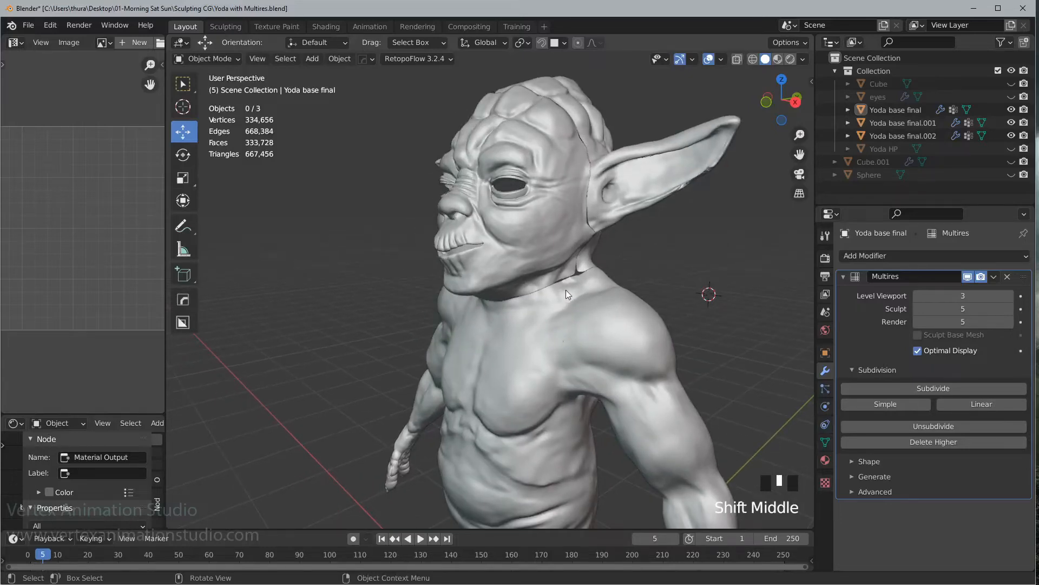
{"action": "middle_click_drag", "start_coordinate": [566, 290], "coordinate": [647, 296]}
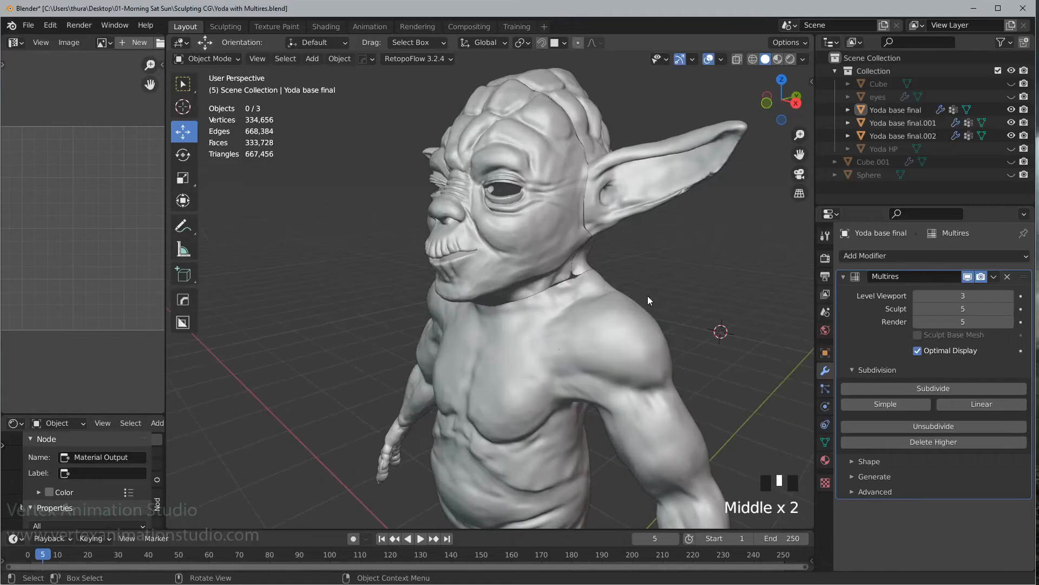
{"action": "middle_click_drag", "start_coordinate": [530, 275], "coordinate": [557, 230]}
{"action": "middle_click_drag", "start_coordinate": [569, 385], "coordinate": [512, 157], "text": "shift"}
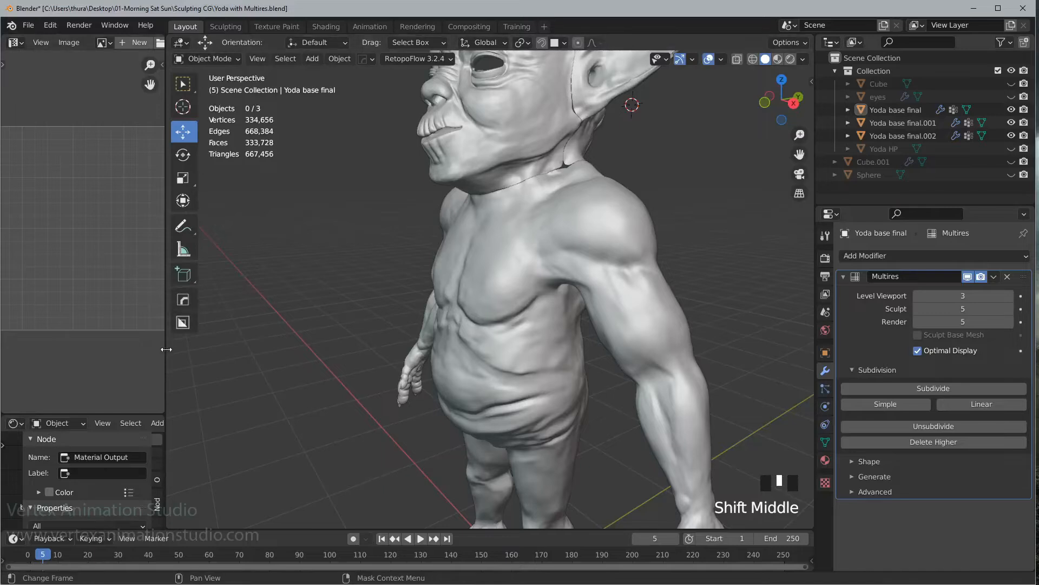
- Widen the Image Editor and Shader Editor areas and increase the Shader Editor's height
{"action": "left_click_drag", "start_coordinate": [165, 351], "coordinate": [302, 349]}
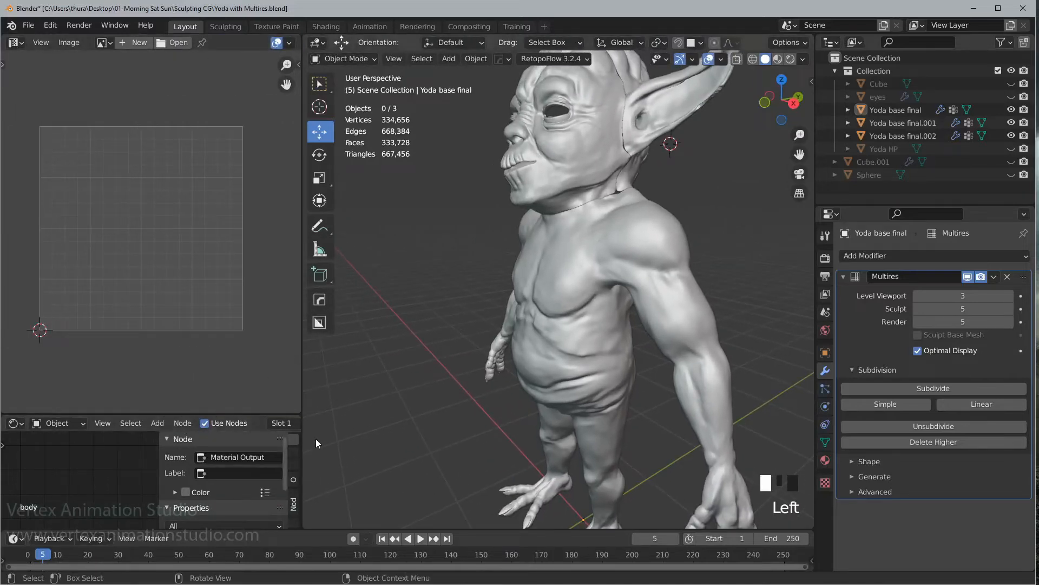
{"action": "left_click_drag", "start_coordinate": [304, 446], "coordinate": [326, 445]}
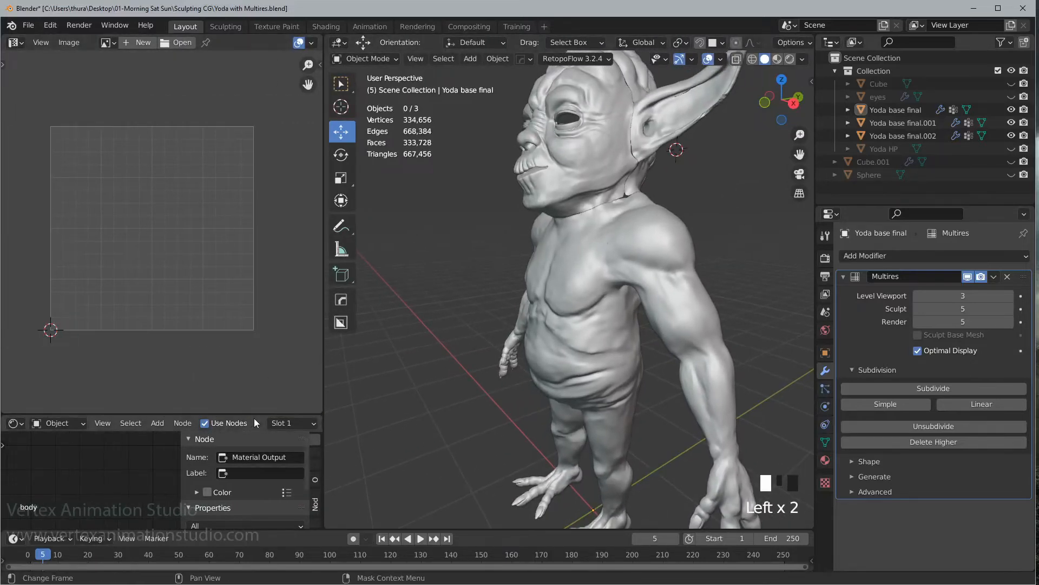
{"action": "left_click_drag", "start_coordinate": [255, 415], "coordinate": [255, 360]}
{"action": "middle_click_drag", "start_coordinate": [568, 266], "coordinate": [674, 261]}
{"action": "scroll", "coordinate": [684, 259], "scroll_direction": "down", "scroll_amount": 2}
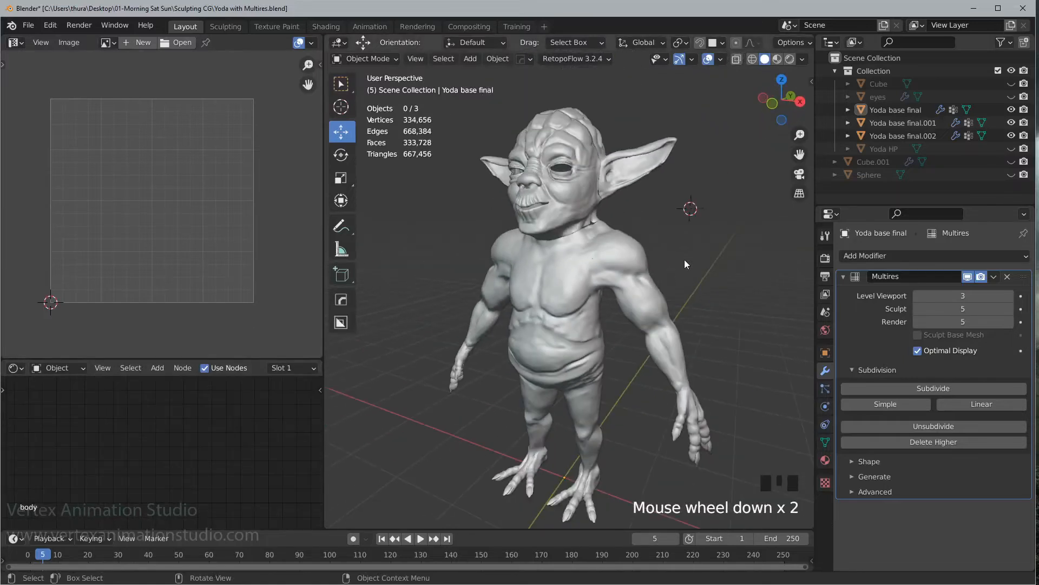
{"action": "left_click_drag", "start_coordinate": [325, 422], "coordinate": [404, 421]}
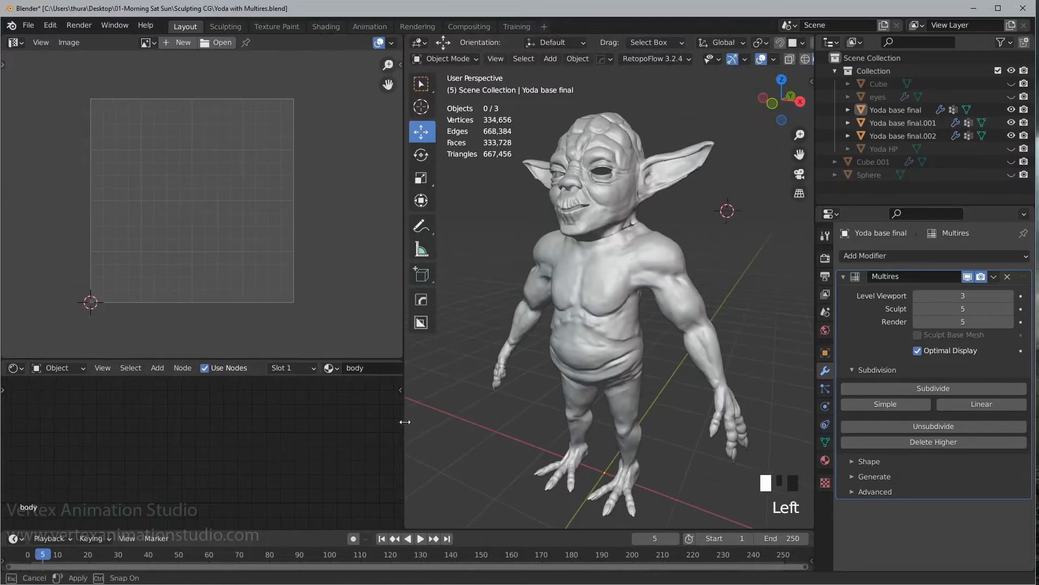
{"action": "middle_click", "coordinate": [239, 398]}
{"action": "left_click_drag", "start_coordinate": [254, 361], "coordinate": [271, 307]}
{"action": "middle_click", "coordinate": [283, 394]}
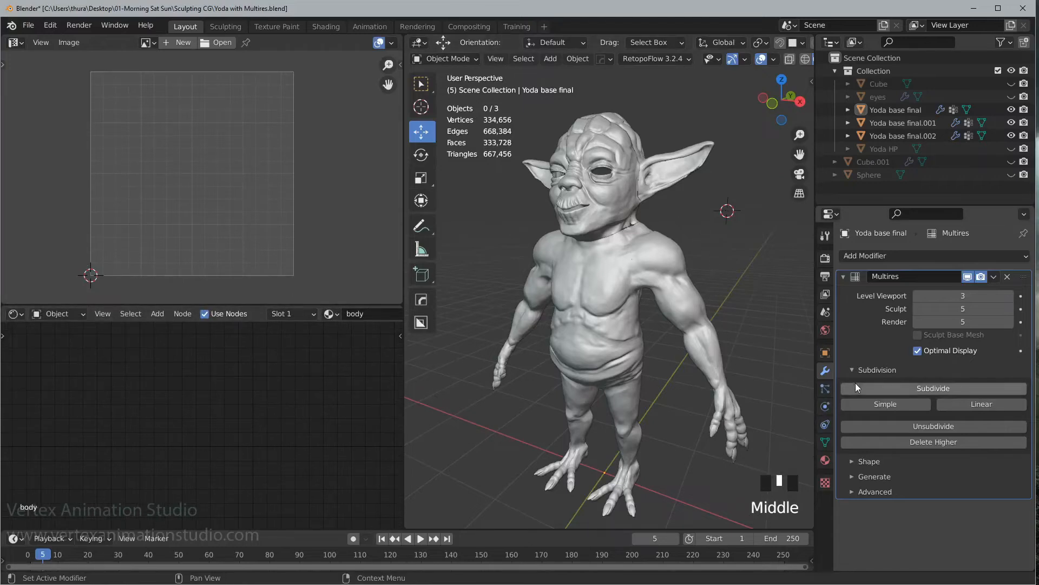
- Select the body object, show its material properties, and bring the material's nodes into view in the Shader Editor
{"action": "left_click", "coordinate": [825, 459]}
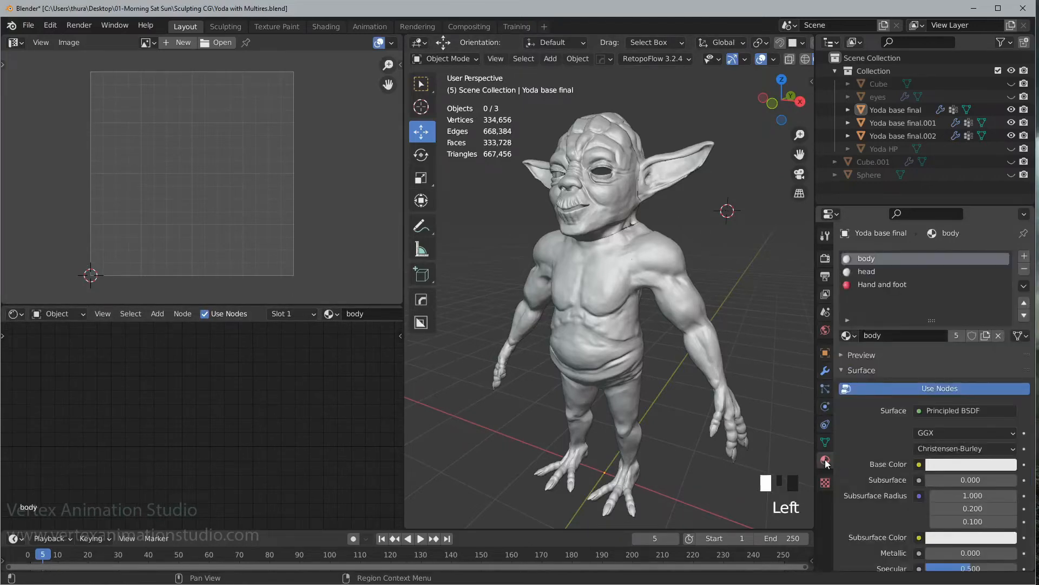
{"action": "scroll", "coordinate": [608, 313], "scroll_direction": "down", "scroll_amount": 3}
{"action": "left_click", "coordinate": [621, 282]}
{"action": "scroll", "coordinate": [650, 310], "scroll_direction": "up", "scroll_amount": 4}
{"action": "middle_click_drag", "start_coordinate": [665, 318], "coordinate": [679, 342], "text": "shift"}
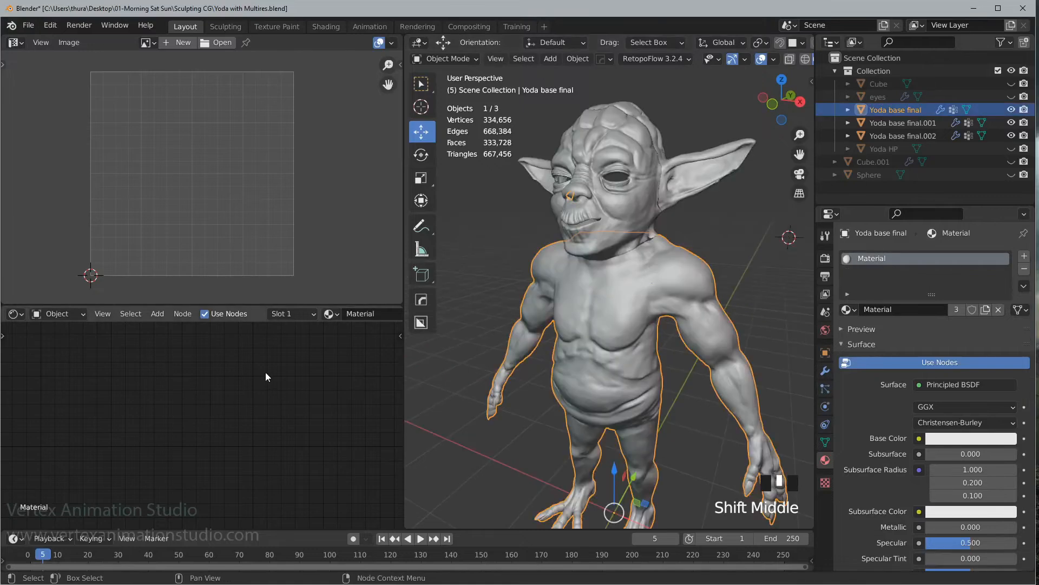
{"action": "left_click", "coordinate": [24, 317]}
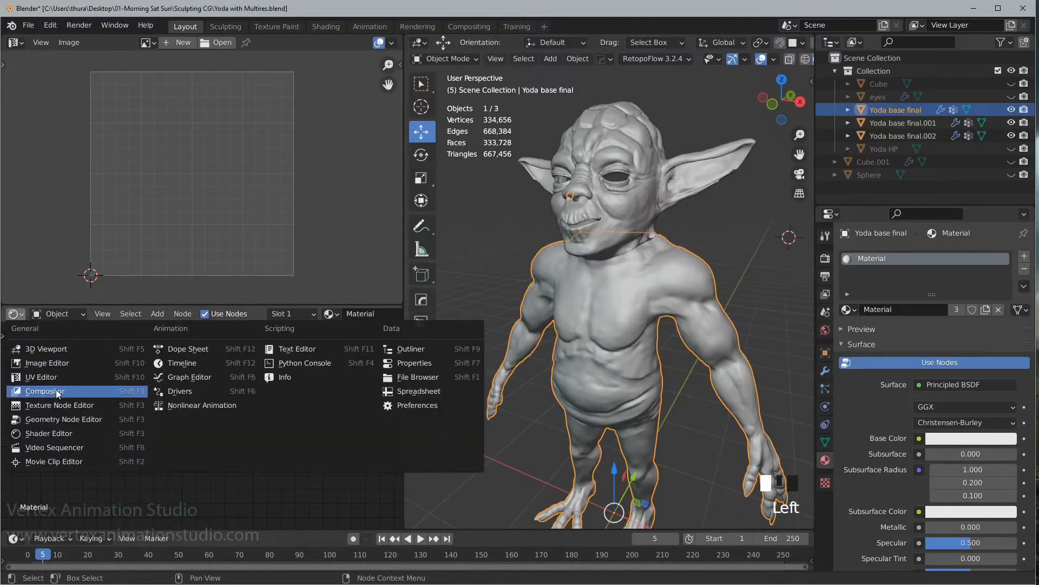
{"action": "left_click", "coordinate": [59, 434]}
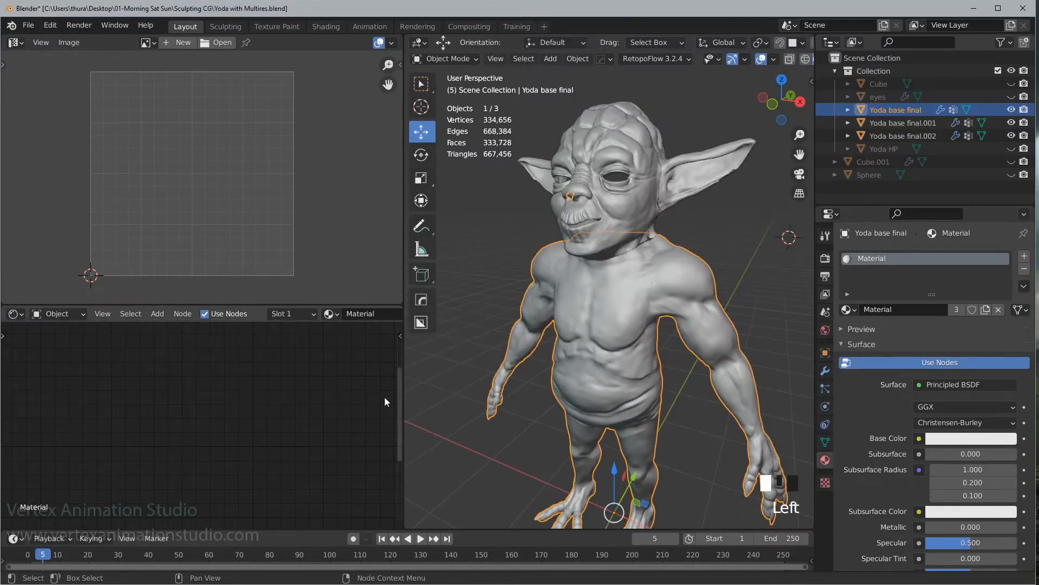
{"action": "middle_click_drag", "start_coordinate": [314, 391], "coordinate": [263, 389]}
{"action": "scroll", "coordinate": [264, 389], "scroll_direction": "down", "scroll_amount": 6}
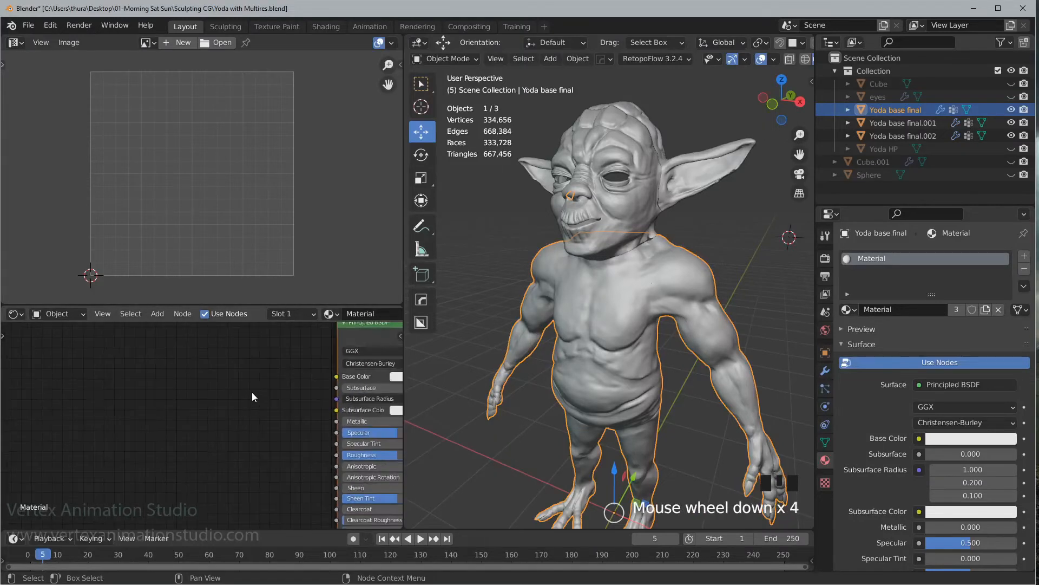
{"action": "left_click", "coordinate": [51, 418]}
{"action": "right_click", "coordinate": [64, 391]}
{"action": "left_click", "coordinate": [134, 344]}
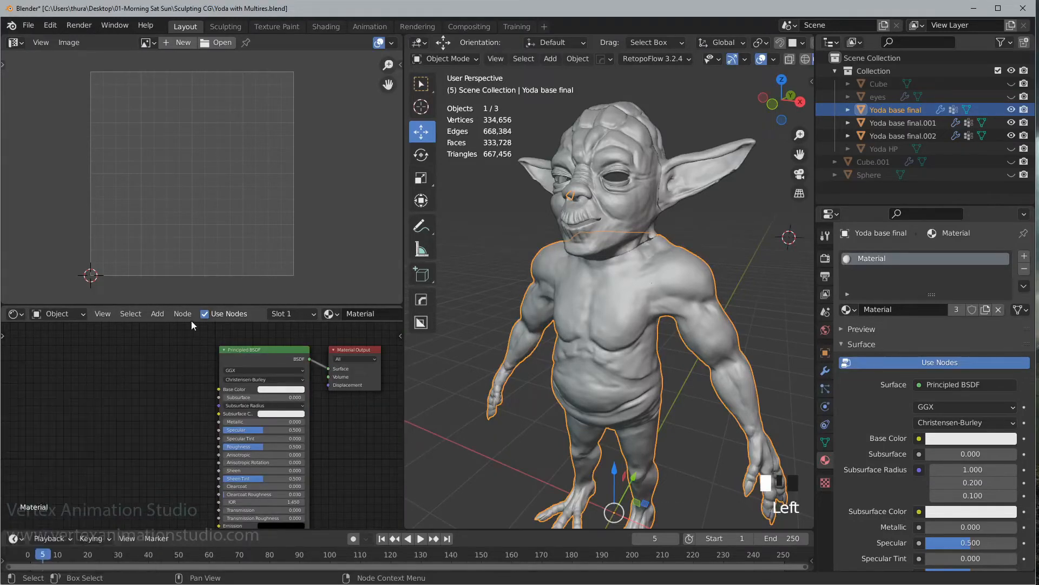
- Add an Image Texture node beside the Principled BSDF in the body's material
{"action": "left_click", "coordinate": [157, 313]}
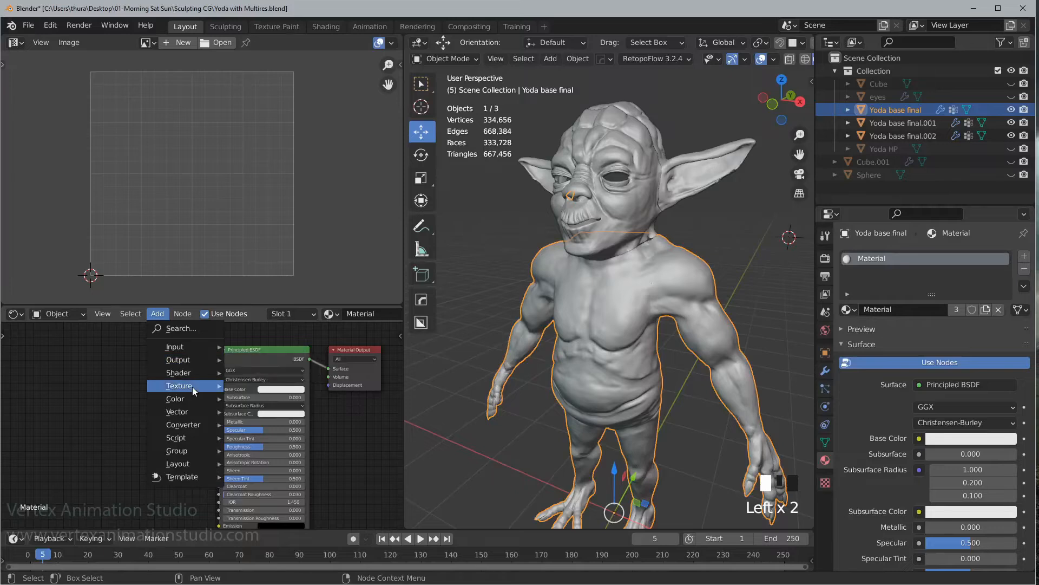
{"action": "mouse_move", "coordinate": [184, 385]}
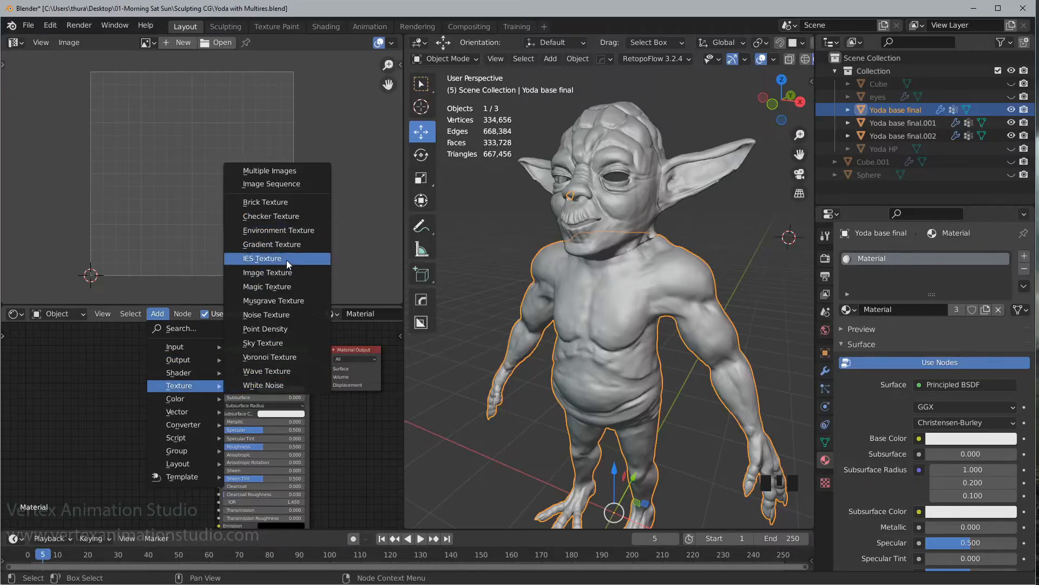
{"action": "left_click", "coordinate": [285, 273]}
{"action": "left_click", "coordinate": [46, 376]}
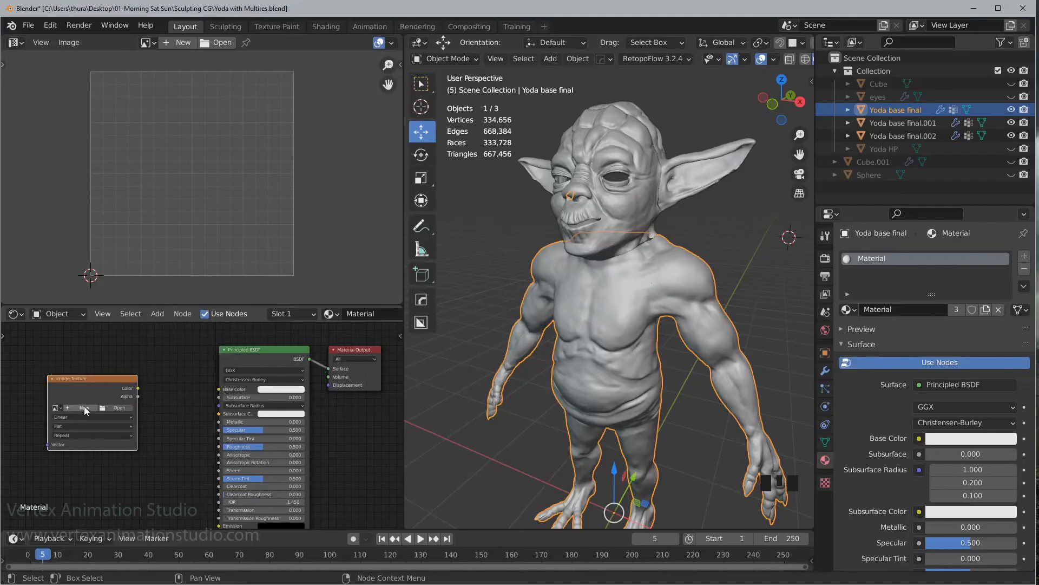
{"action": "left_click", "coordinate": [84, 408]}
{"action": "left_click_drag", "start_coordinate": [157, 439], "coordinate": [157, 456]}
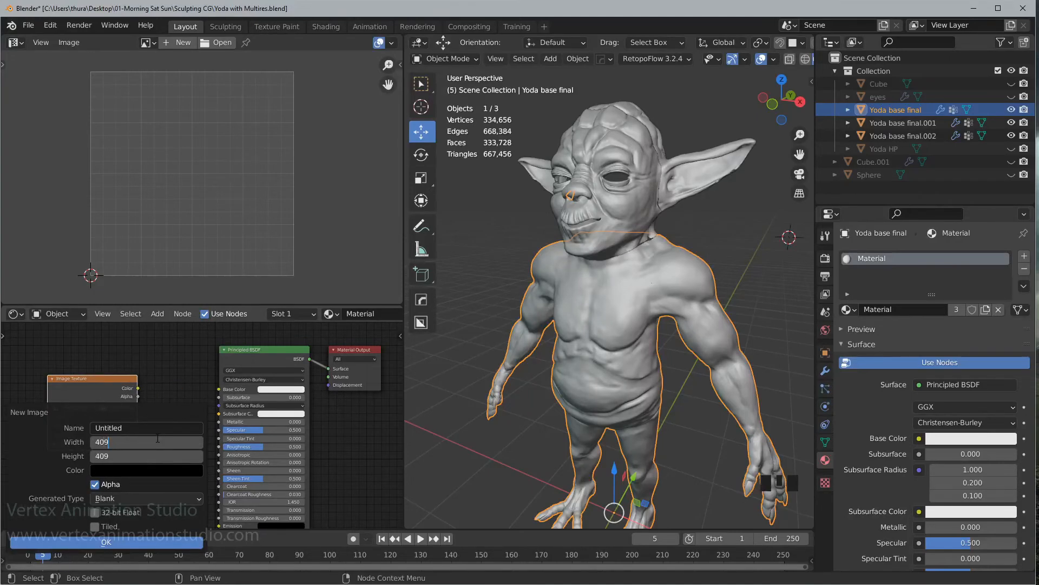
{"action": "key", "text": "Return"}
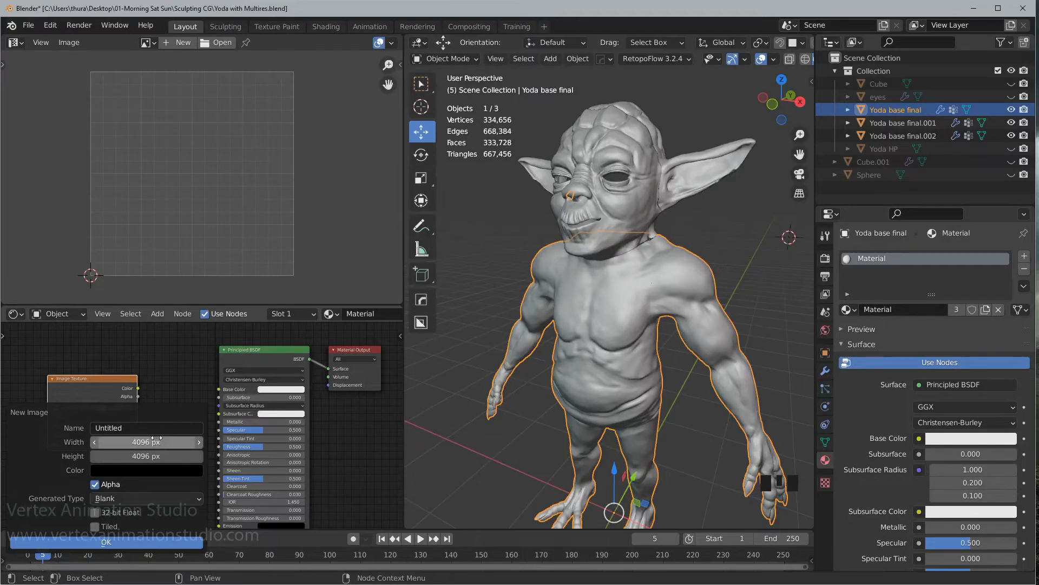
{"action": "left_click", "coordinate": [101, 487]}
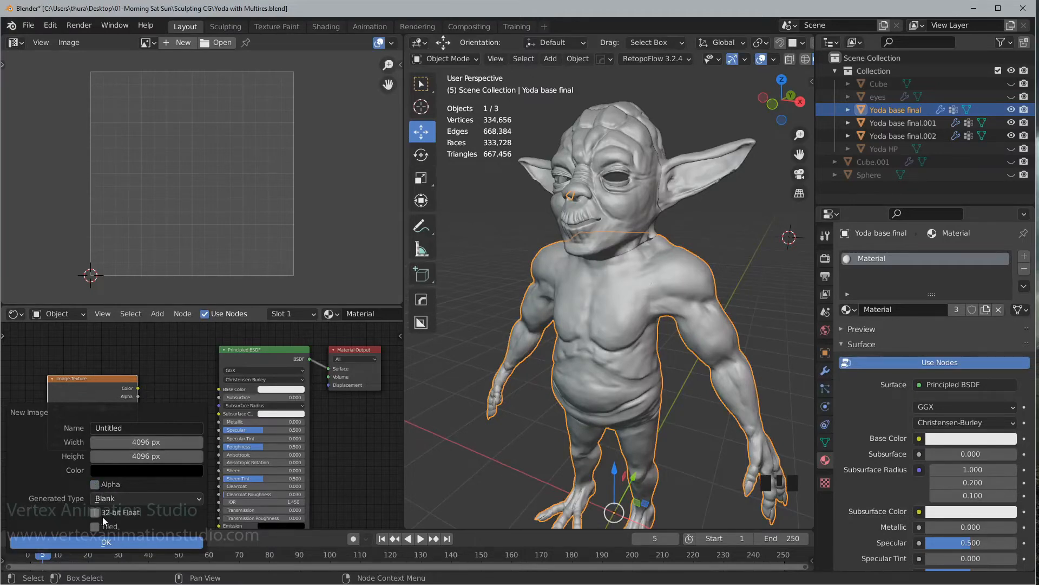
{"action": "left_click", "coordinate": [113, 428]}
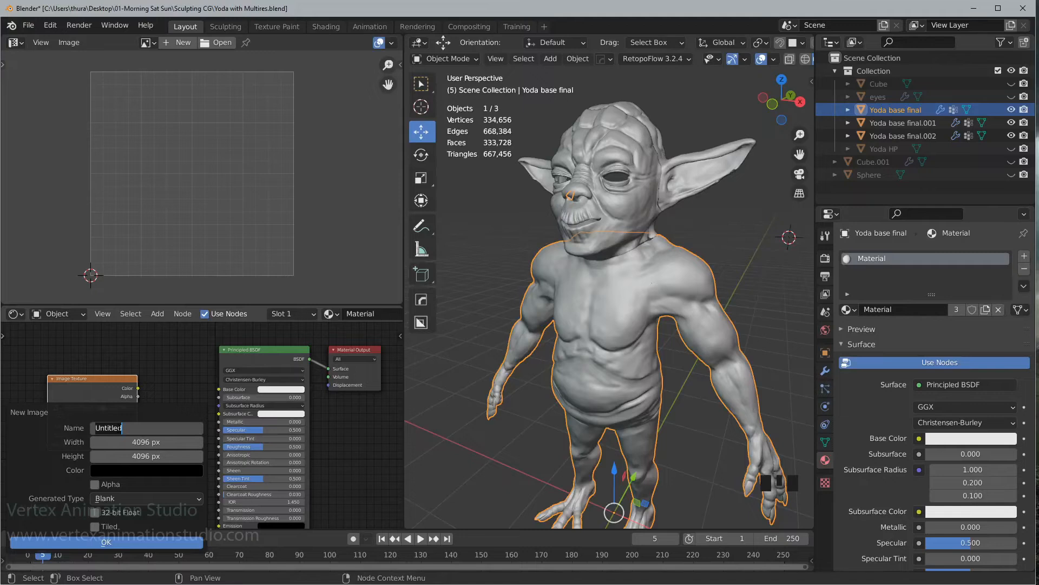
{"action": "type", "text": "Normal map"}
{"action": "key", "text": "Return"}
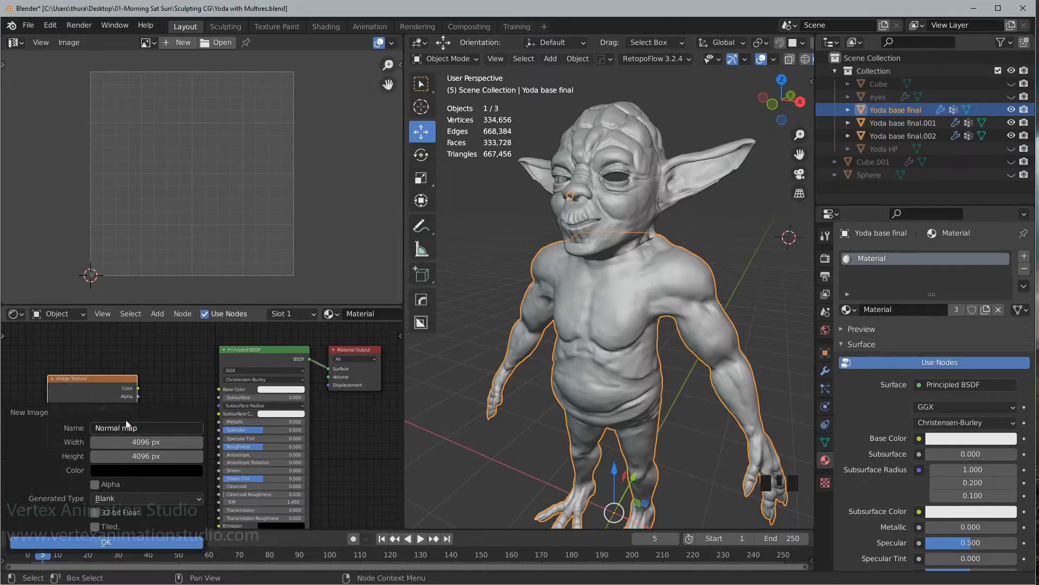
- Select the face object and set its Multires viewport level to 0
{"action": "left_click", "coordinate": [645, 222]}
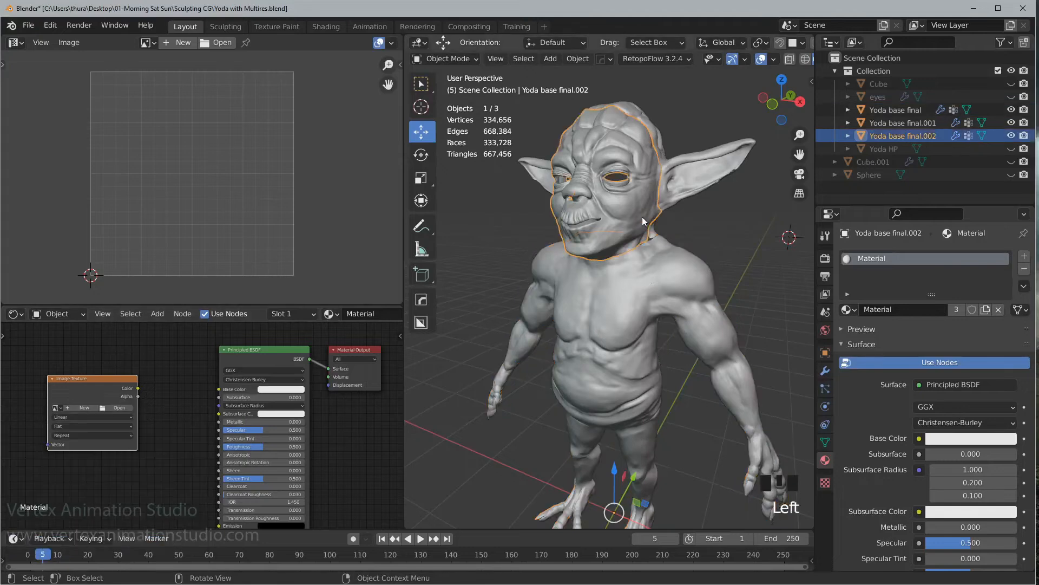
{"action": "middle_click", "coordinate": [793, 325]}
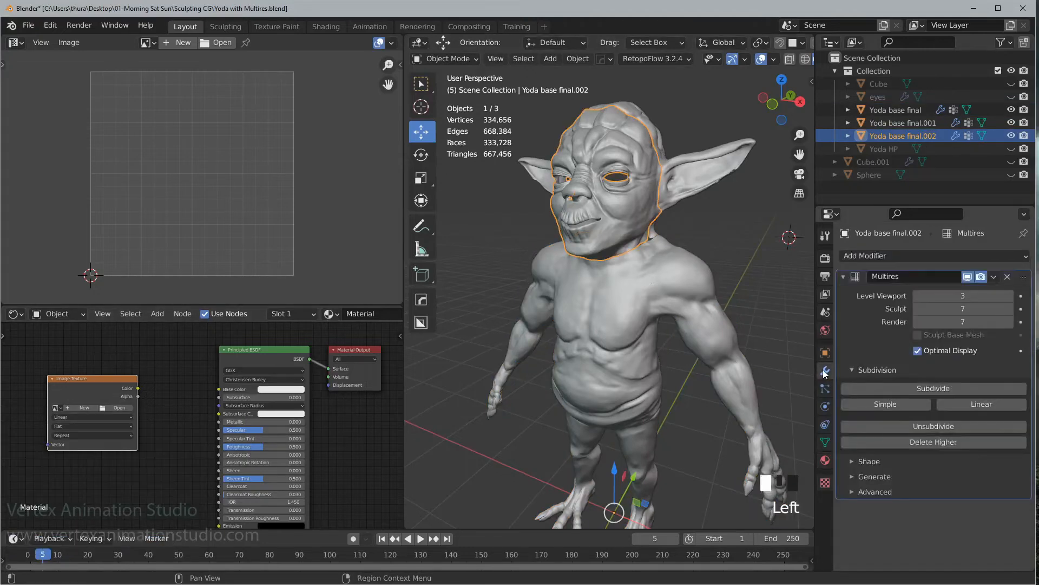
{"action": "double_click", "coordinate": [956, 296]}
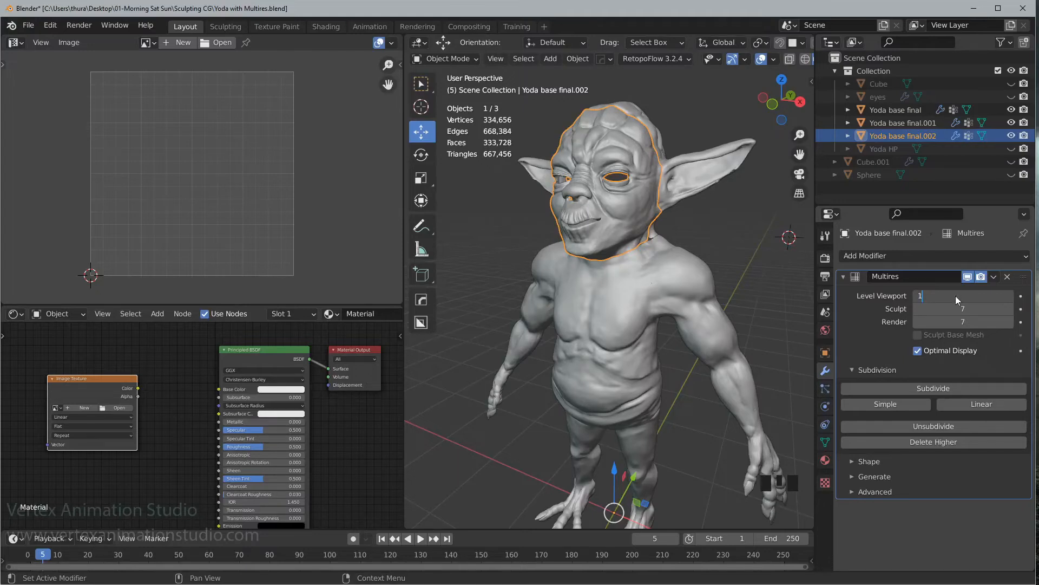
{"action": "key", "text": "Return"}
{"action": "left_click", "coordinate": [957, 296]}
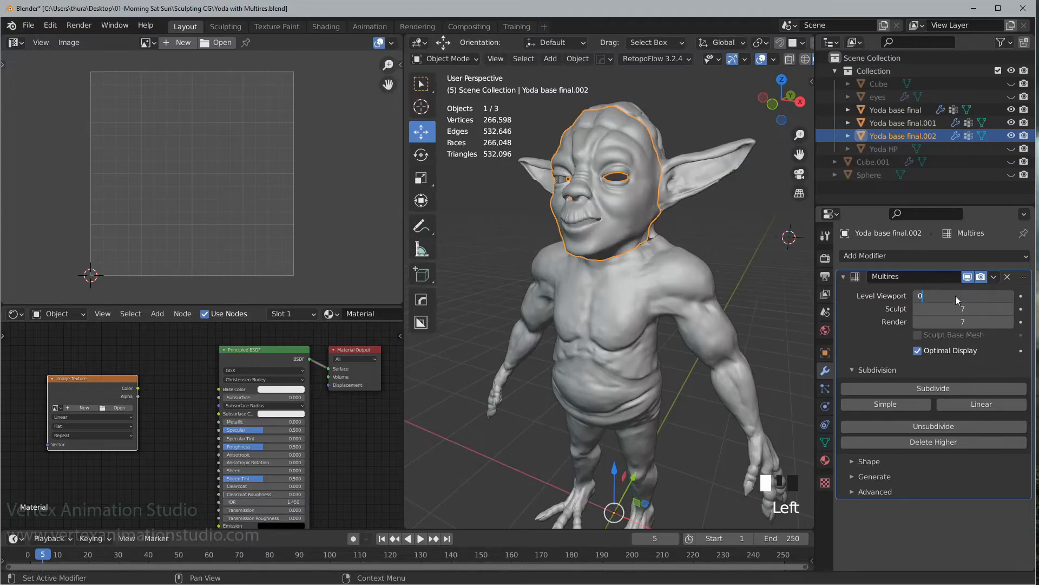
{"action": "type", "text": "0"}
{"action": "key", "text": "Return"}
- Select the body object and set its Multires viewport level to 0
{"action": "left_click", "coordinate": [648, 303]}
{"action": "left_click", "coordinate": [956, 296]}
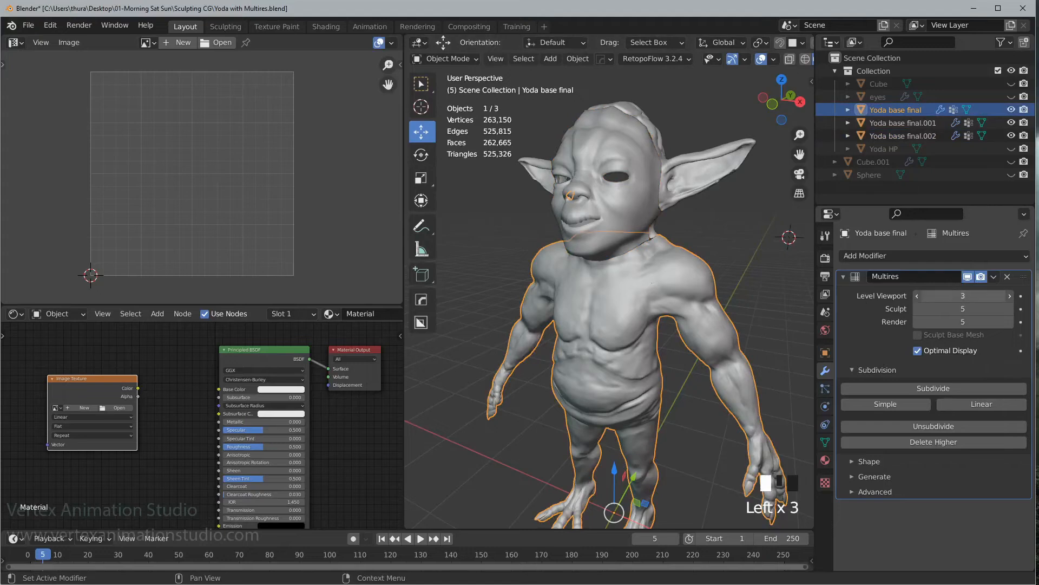
{"action": "type", "text": "0"}
{"action": "key", "text": "Return"}
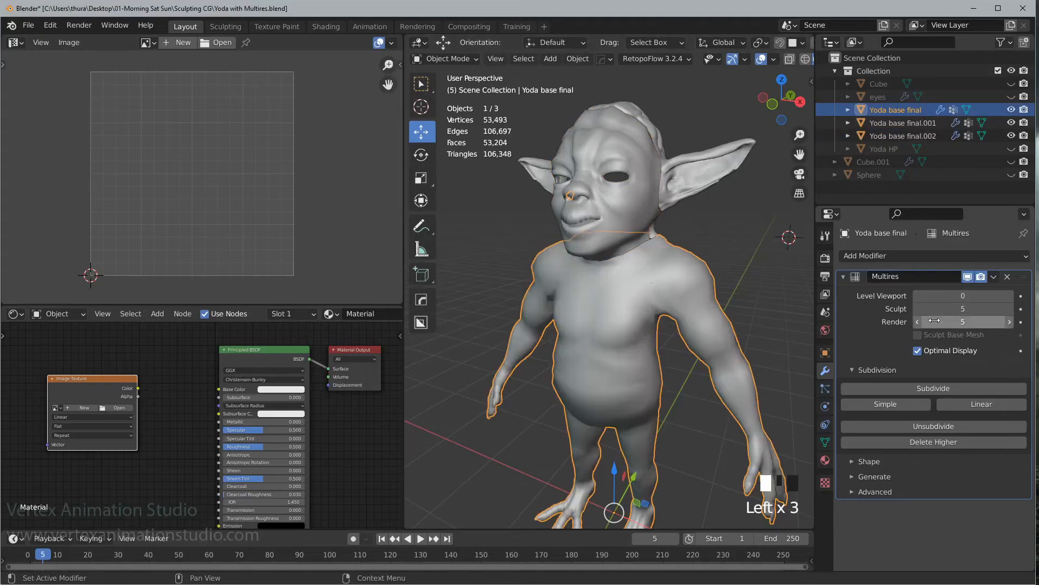
- Set the head-and-ears object's Multires viewport level to 0, and check the levels of the body and face objects
{"action": "left_click", "coordinate": [700, 181]}
{"action": "left_click", "coordinate": [966, 295]}
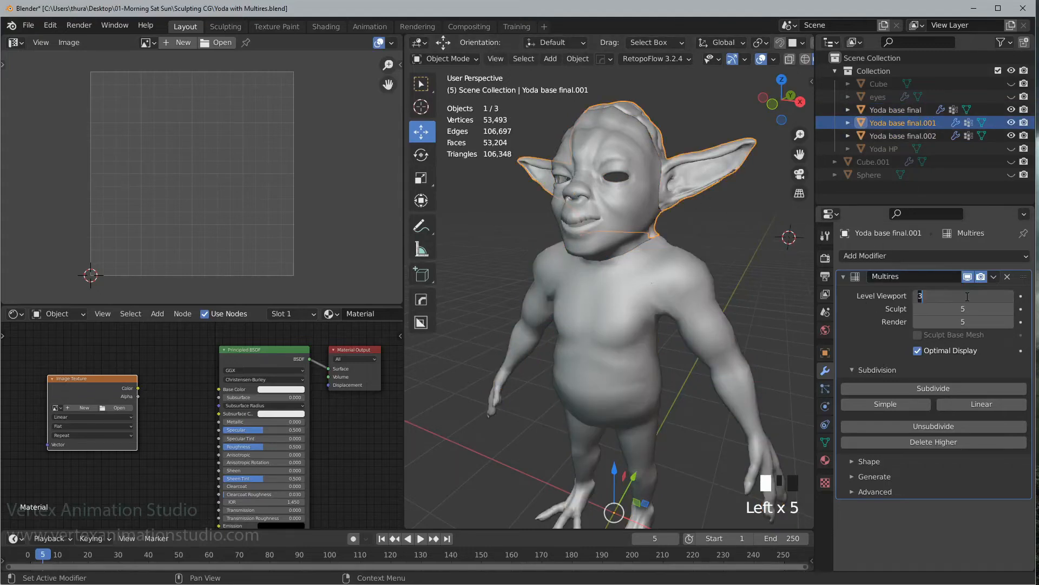
{"action": "key", "text": "Return"}
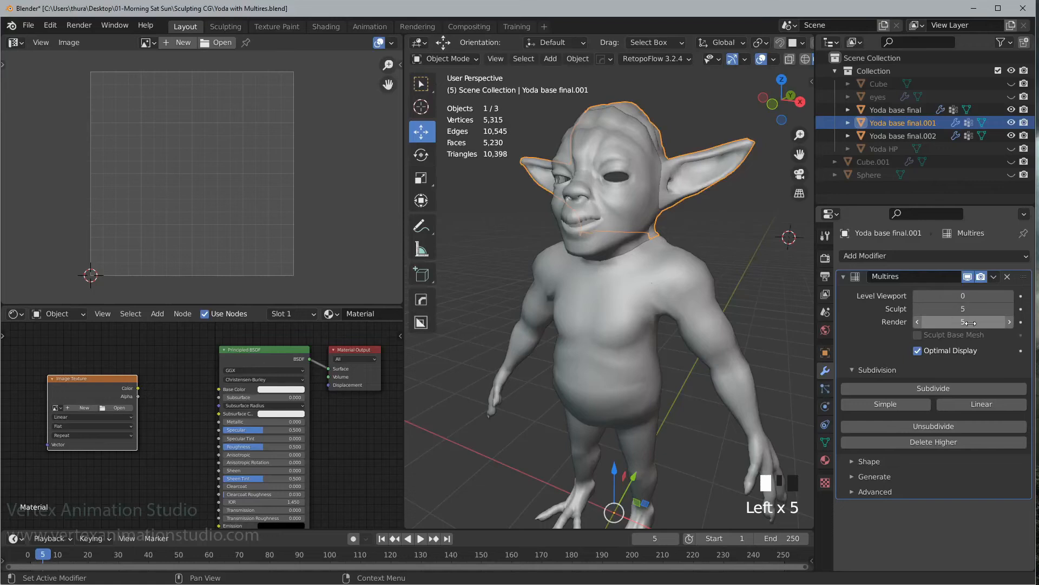
{"action": "left_click", "coordinate": [625, 356]}
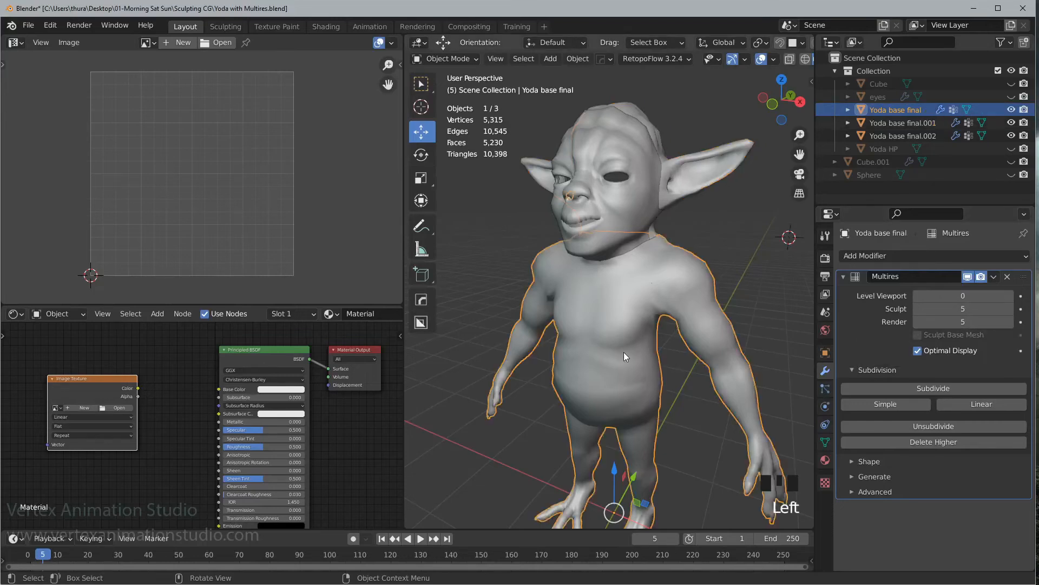
{"action": "left_click", "coordinate": [595, 187]}
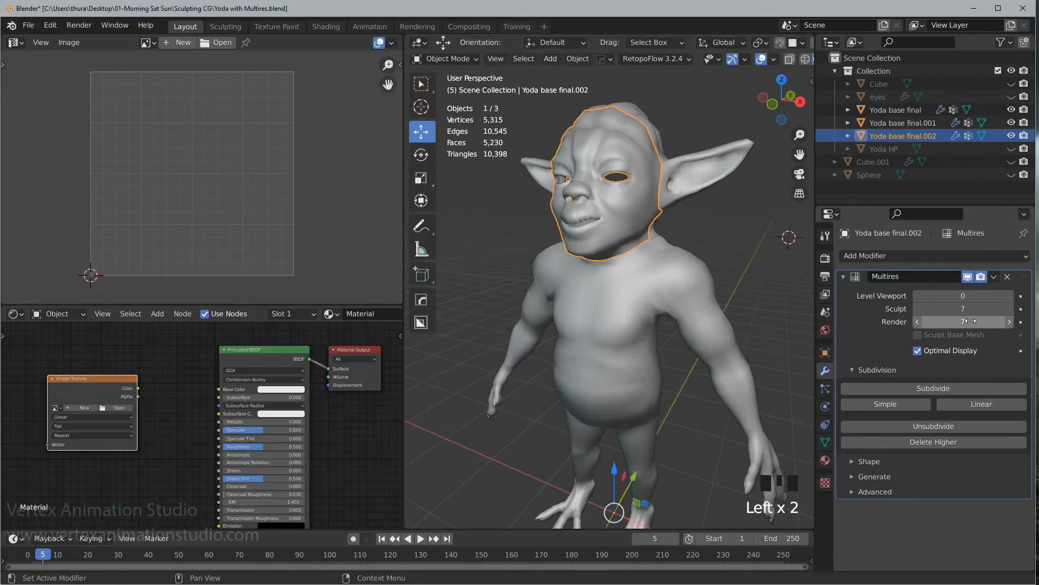
- Select the body, face and head-and-ears objects together
{"action": "middle_click_drag", "start_coordinate": [667, 274], "coordinate": [647, 303]}
{"action": "left_click", "coordinate": [641, 216]}
{"action": "left_click", "coordinate": [568, 260]}
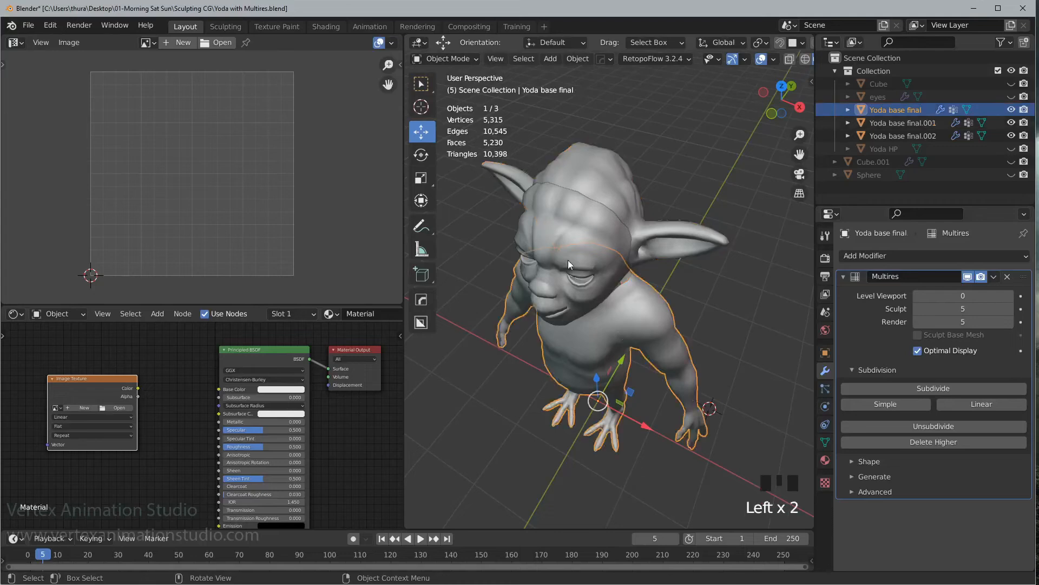
{"action": "left_click", "coordinate": [617, 188], "text": "shift"}
{"action": "left_click", "coordinate": [617, 188], "text": "shift"}
{"action": "middle_click_drag", "start_coordinate": [617, 188], "coordinate": [665, 195]}
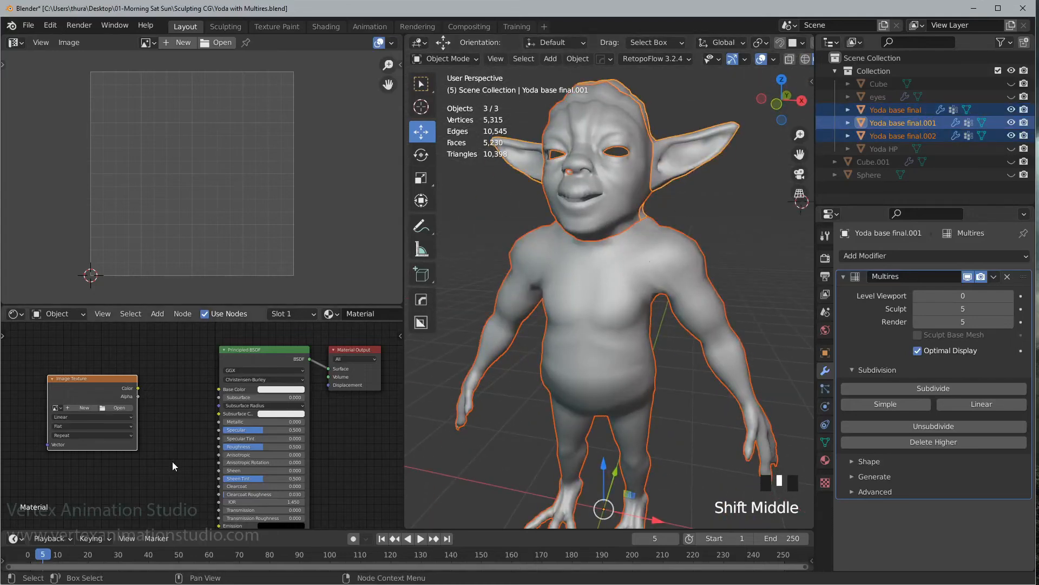
- Move the Image Texture node farther away from the Principled BSDF and enlarge it in view
{"action": "middle_click_drag", "start_coordinate": [172, 461], "coordinate": [262, 465]}
{"action": "scroll", "coordinate": [249, 429], "scroll_direction": "up", "scroll_amount": 1}
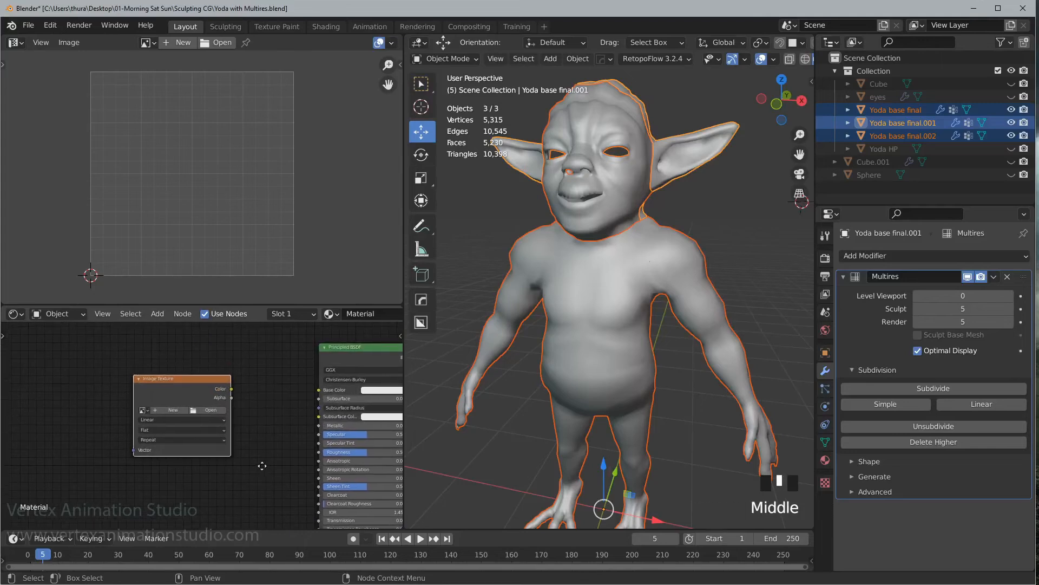
{"action": "scroll", "coordinate": [256, 437], "scroll_direction": "up", "scroll_amount": 2}
{"action": "left_click_drag", "start_coordinate": [182, 384], "coordinate": [151, 386]}
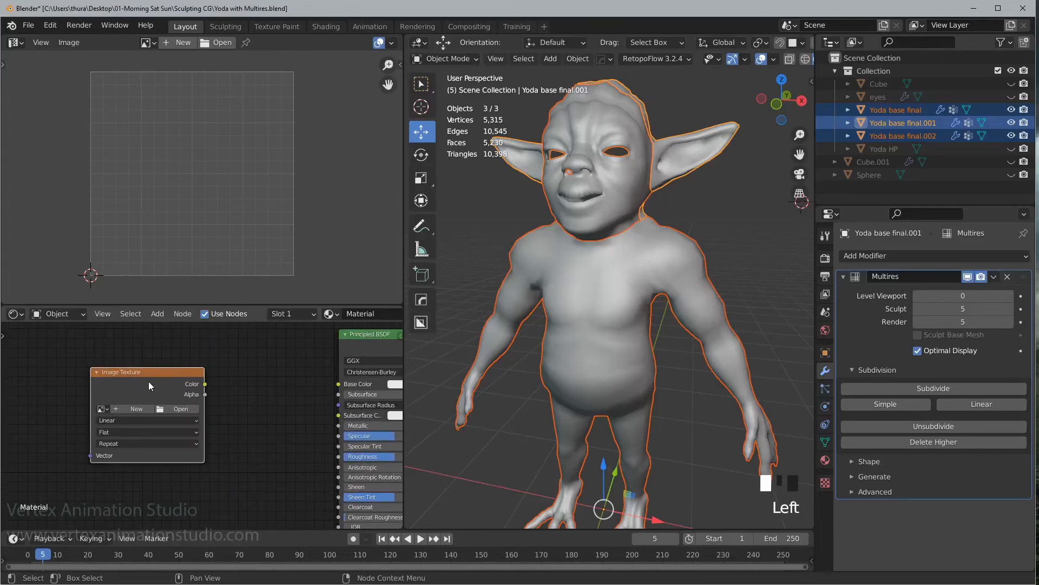
{"action": "scroll", "coordinate": [150, 386], "scroll_direction": "up", "scroll_amount": 2}
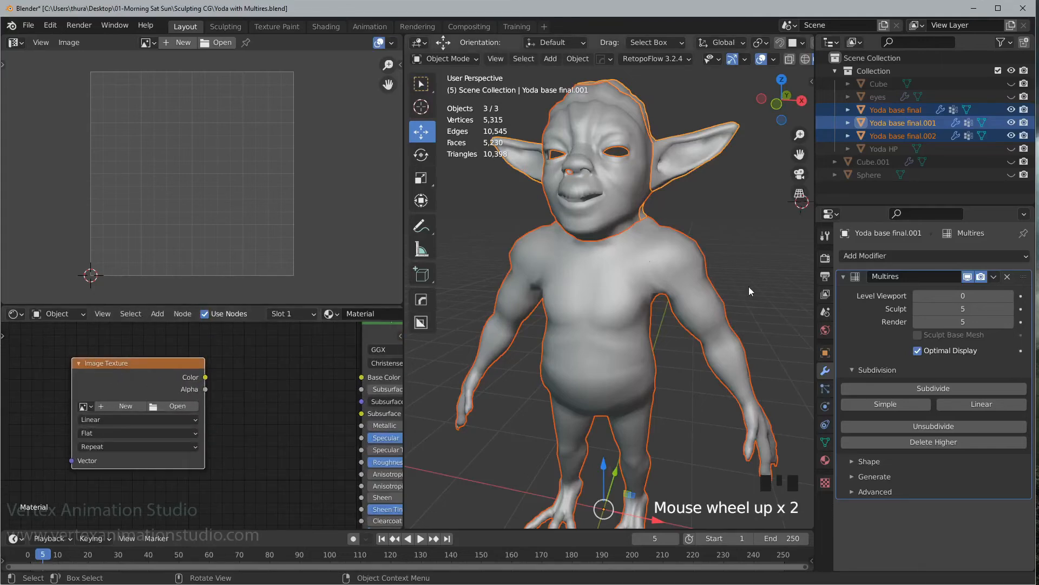
- Bake the multires normals of the three selected objects into the Normal yD image
{"action": "middle_click_drag", "start_coordinate": [749, 287], "coordinate": [679, 287]}
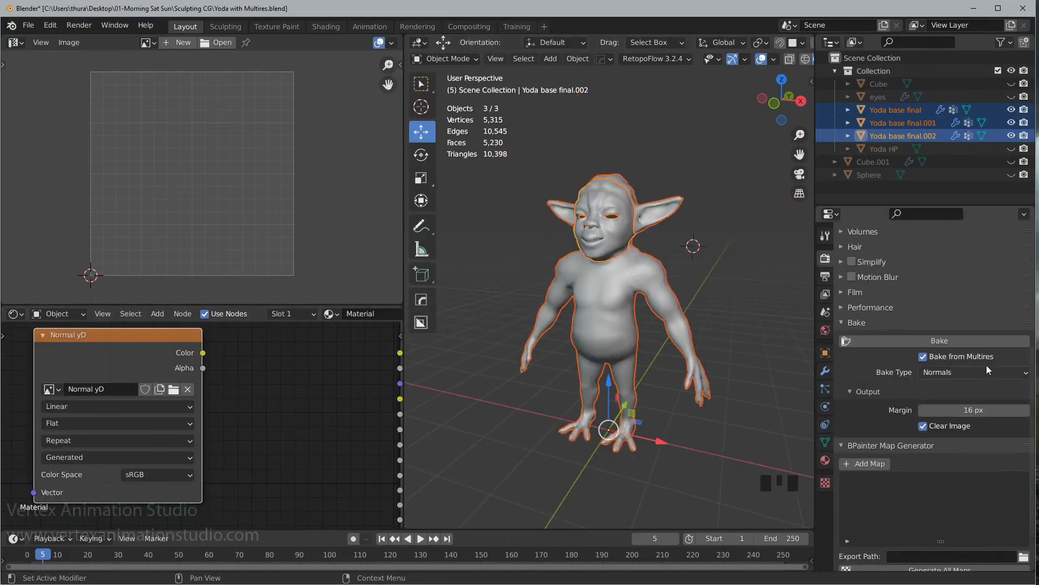
{"action": "left_click", "coordinate": [985, 344]}
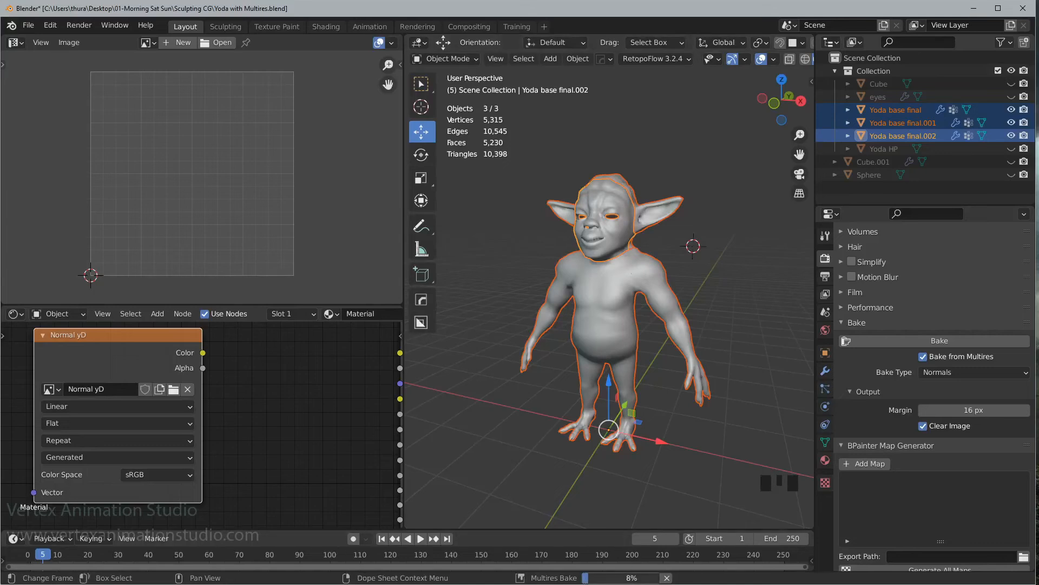
{"action": "mouse_move", "coordinate": [606, 581]}
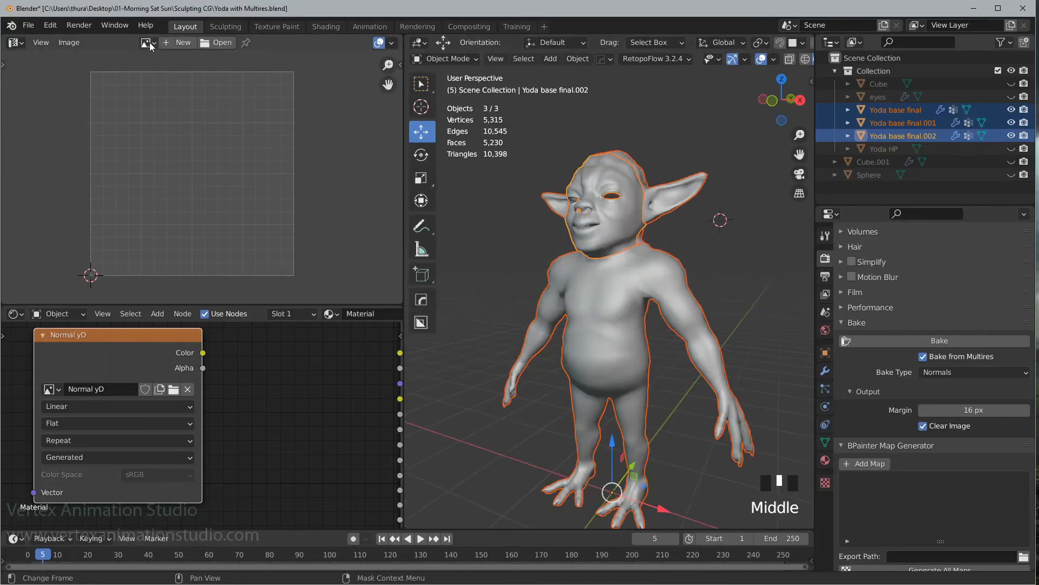
- Display the Normal yD image in the Image Editor
{"action": "left_click", "coordinate": [149, 43]}
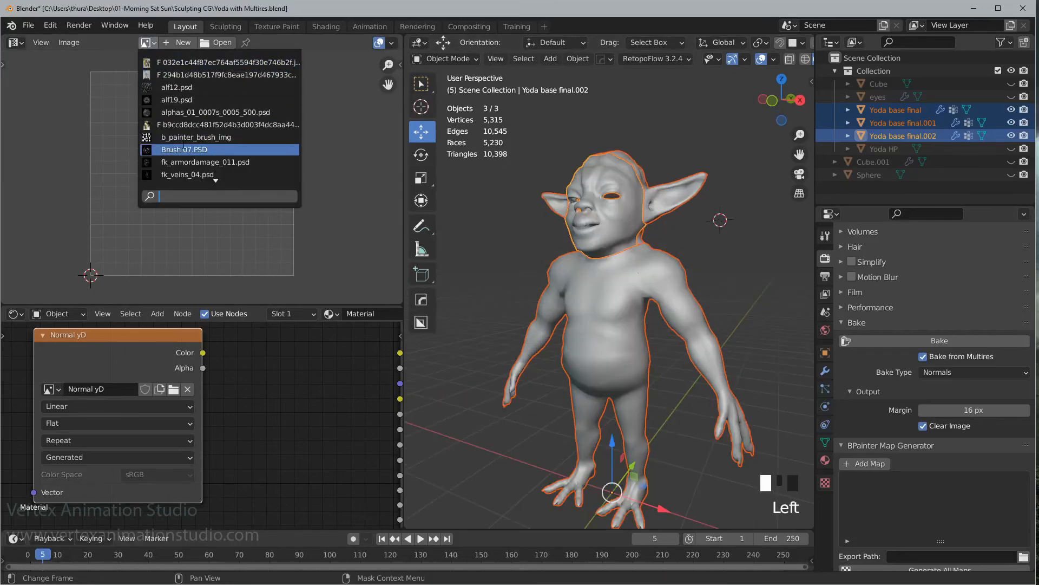
{"action": "type", "text": "norm"}
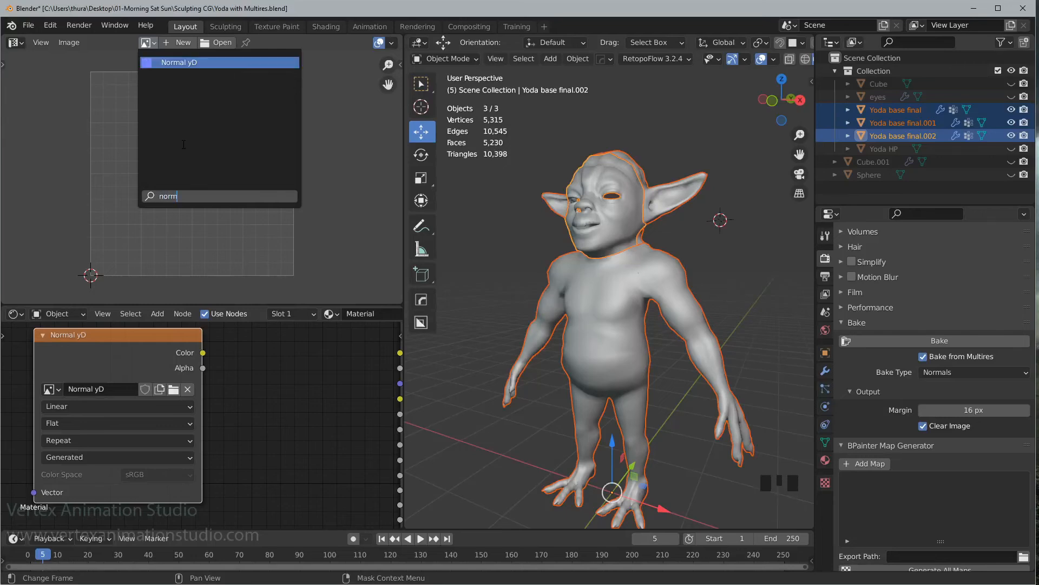
{"action": "left_click", "coordinate": [231, 60]}
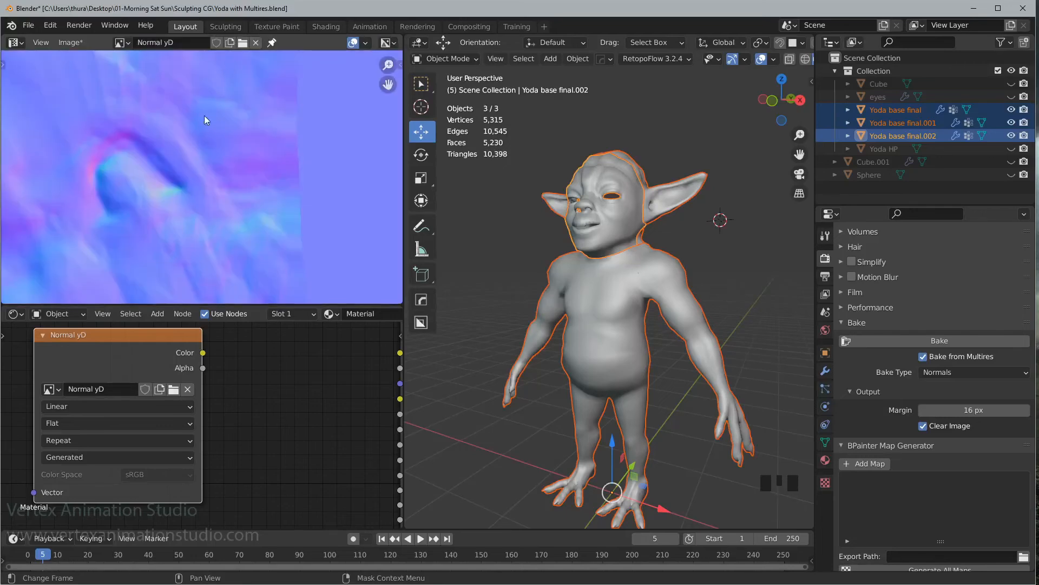
- Examine the baked normal map up close, checking the fine skin detail and the area around the eye
{"action": "scroll", "coordinate": [196, 145], "scroll_direction": "down", "scroll_amount": 8}
{"action": "scroll", "coordinate": [206, 156], "scroll_direction": "up", "scroll_amount": 1}
{"action": "scroll", "coordinate": [206, 157], "scroll_direction": "down", "scroll_amount": 6}
{"action": "middle_click_drag", "start_coordinate": [231, 142], "coordinate": [265, 203]}
{"action": "scroll", "coordinate": [238, 164], "scroll_direction": "up", "scroll_amount": 10}
{"action": "scroll", "coordinate": [290, 133], "scroll_direction": "up", "scroll_amount": 3}
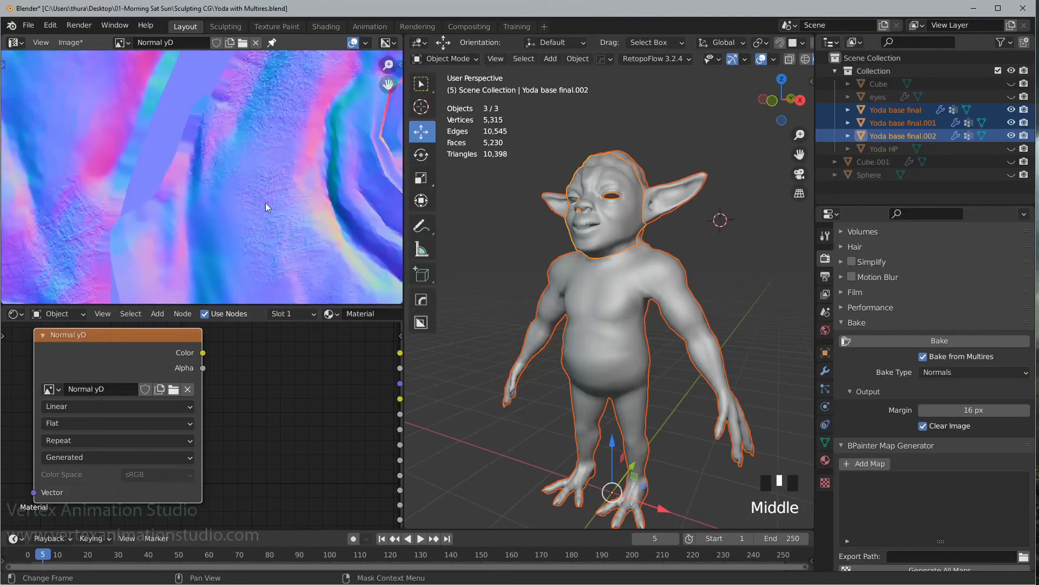
{"action": "scroll", "coordinate": [292, 126], "scroll_direction": "up", "scroll_amount": 3}
{"action": "middle_click_drag", "start_coordinate": [292, 128], "coordinate": [116, 189]}
{"action": "middle_click_drag", "start_coordinate": [236, 203], "coordinate": [265, 95]}
{"action": "scroll", "coordinate": [266, 188], "scroll_direction": "down", "scroll_amount": 3}
{"action": "scroll", "coordinate": [213, 155], "scroll_direction": "up", "scroll_amount": 2}
{"action": "scroll", "coordinate": [246, 141], "scroll_direction": "up", "scroll_amount": 3}
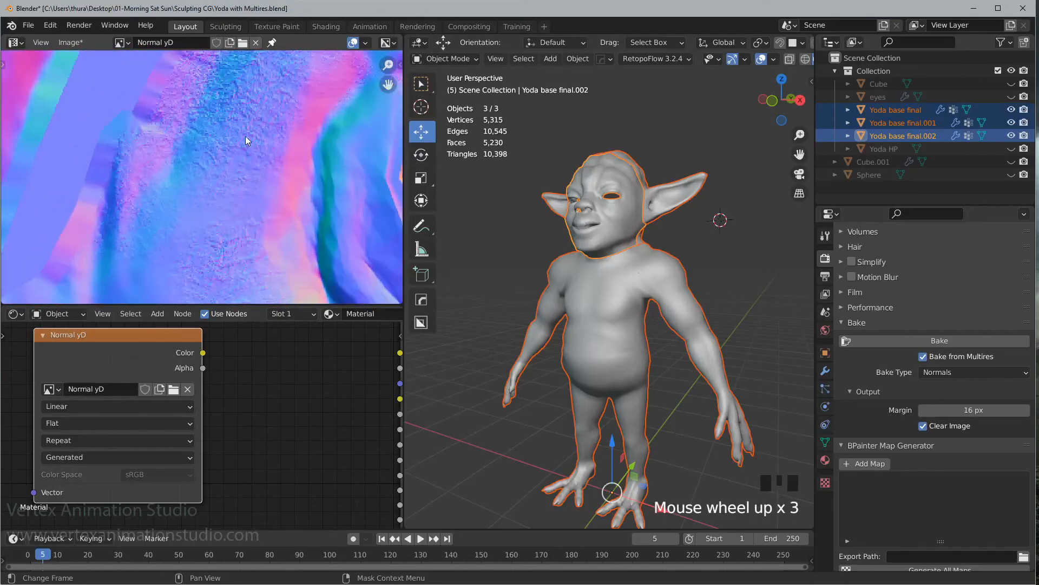
{"action": "middle_click_drag", "start_coordinate": [227, 151], "coordinate": [217, 94]}
{"action": "middle_click_drag", "start_coordinate": [283, 217], "coordinate": [204, 113]}
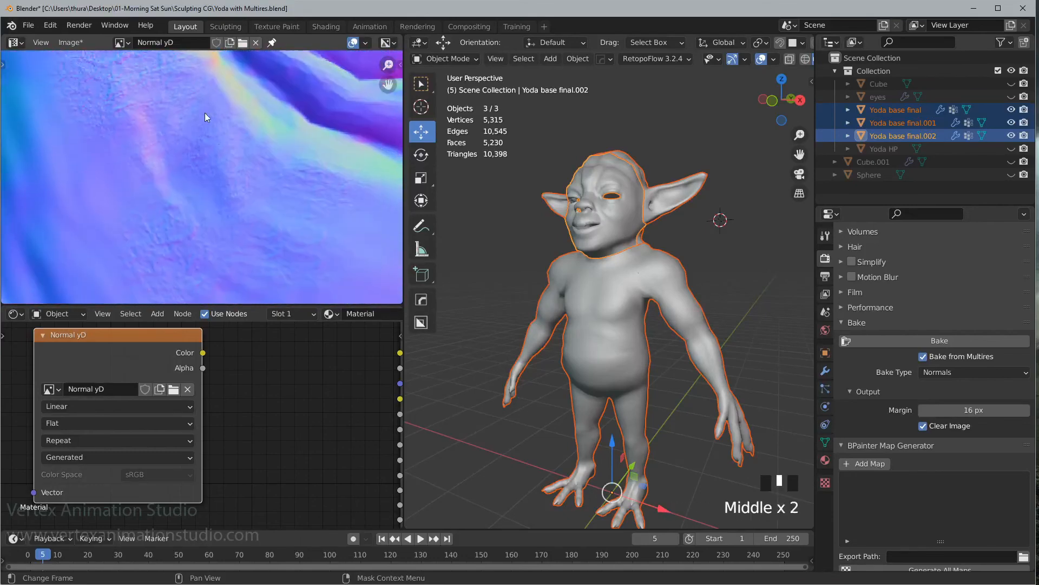
{"action": "scroll", "coordinate": [242, 184], "scroll_direction": "down", "scroll_amount": 2}
{"action": "middle_click_drag", "start_coordinate": [242, 184], "coordinate": [362, 167]}
{"action": "middle_click_drag", "start_coordinate": [292, 133], "coordinate": [275, 153]}
{"action": "scroll", "coordinate": [260, 152], "scroll_direction": "down", "scroll_amount": 3}
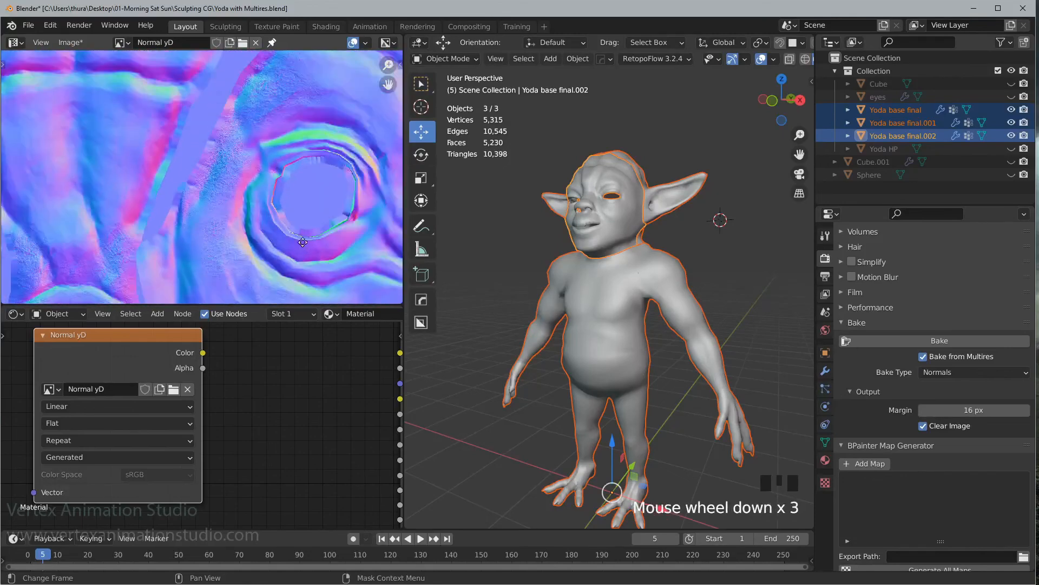
{"action": "scroll", "coordinate": [216, 138], "scroll_direction": "down", "scroll_amount": 3}
- Examine the body regions of the baked normal map, including the torso folds
{"action": "middle_click_drag", "start_coordinate": [536, 303], "coordinate": [591, 337]}
{"action": "scroll", "coordinate": [625, 324], "scroll_direction": "up", "scroll_amount": 2}
{"action": "scroll", "coordinate": [212, 208], "scroll_direction": "down", "scroll_amount": 3}
{"action": "middle_click_drag", "start_coordinate": [253, 270], "coordinate": [283, 99], "text": "shift"}
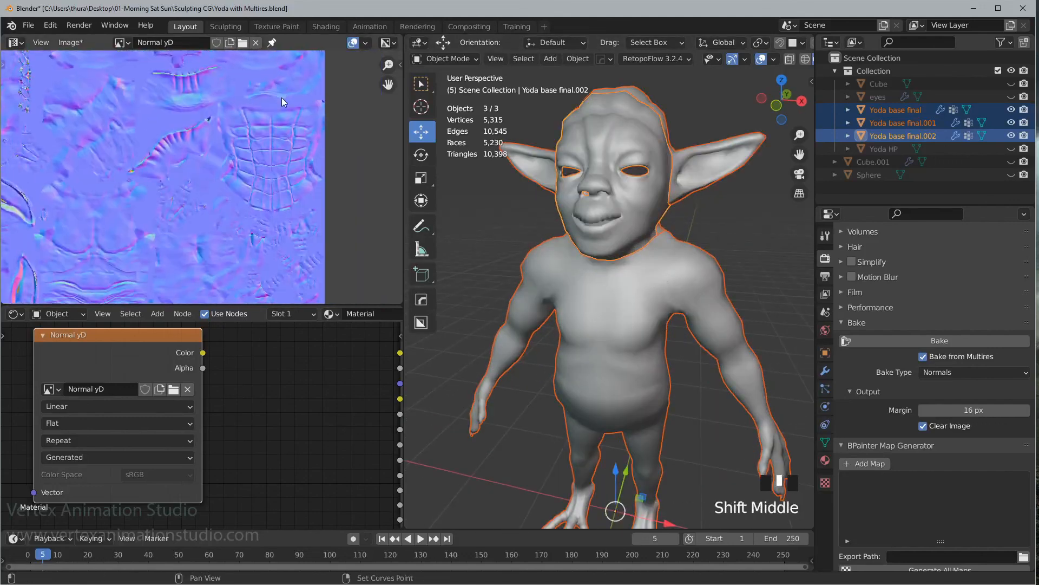
{"action": "middle_click_drag", "start_coordinate": [195, 246], "coordinate": [202, 217]}
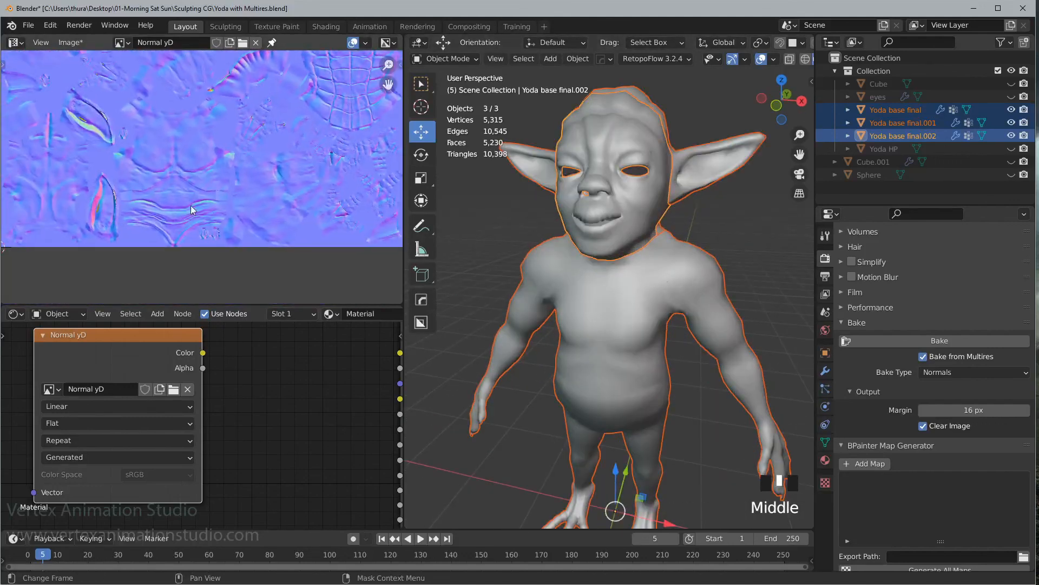
{"action": "scroll", "coordinate": [202, 217], "scroll_direction": "up", "scroll_amount": 3}
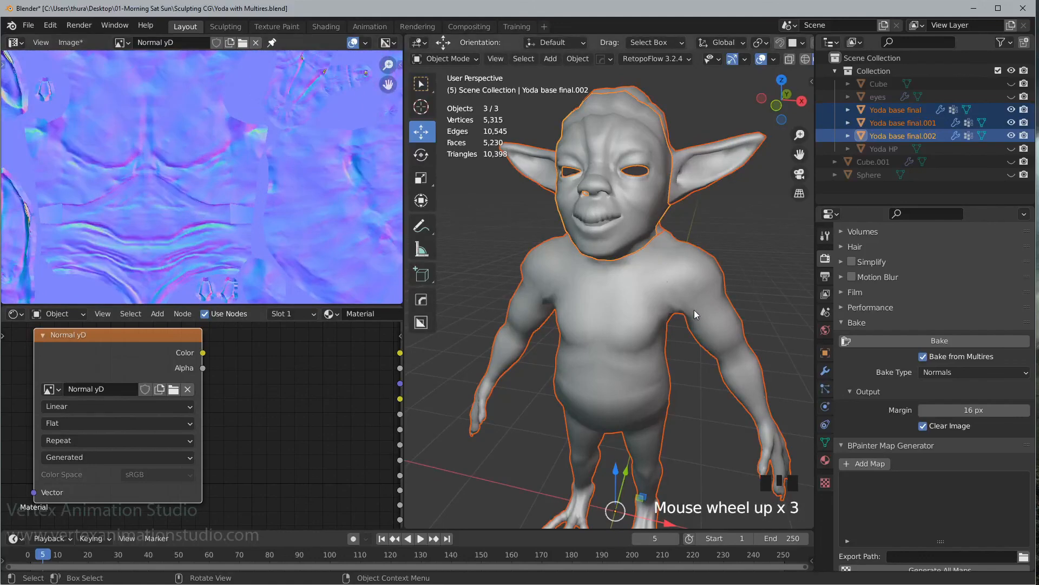
- Inspect the low-resolution Yoda model in the 3D view from several angles and distances
{"action": "middle_click_drag", "start_coordinate": [694, 309], "coordinate": [667, 286]}
{"action": "middle_click_drag", "start_coordinate": [713, 319], "coordinate": [599, 287], "text": "shift"}
{"action": "scroll", "coordinate": [592, 228], "scroll_direction": "down", "scroll_amount": 2}
{"action": "scroll", "coordinate": [661, 288], "scroll_direction": "down", "scroll_amount": 2}
{"action": "scroll", "coordinate": [660, 289], "scroll_direction": "up", "scroll_amount": 3}
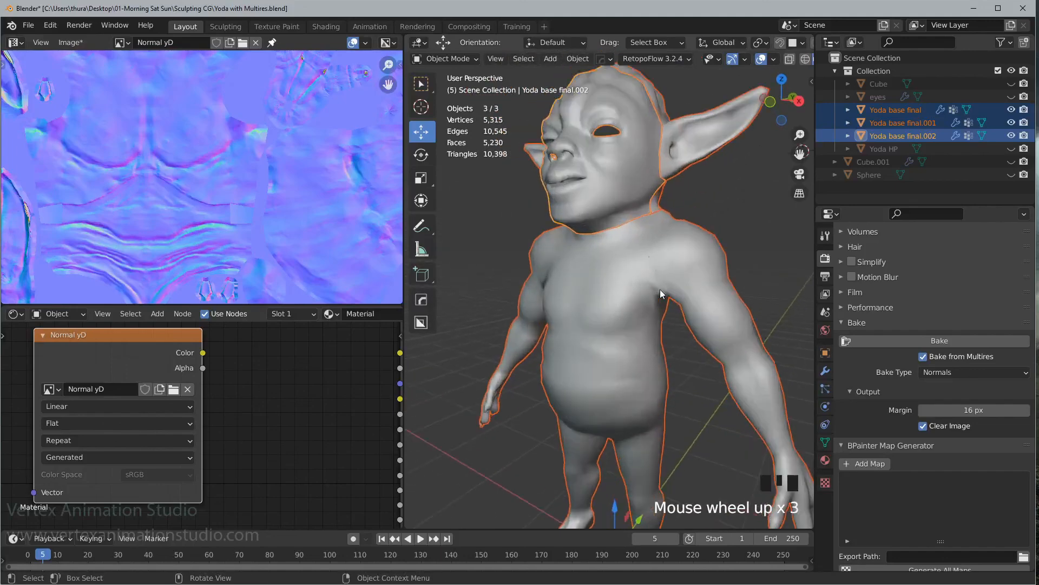
{"action": "middle_click_drag", "start_coordinate": [698, 285], "coordinate": [726, 308]}
{"action": "scroll", "coordinate": [678, 294], "scroll_direction": "down", "scroll_amount": 2}
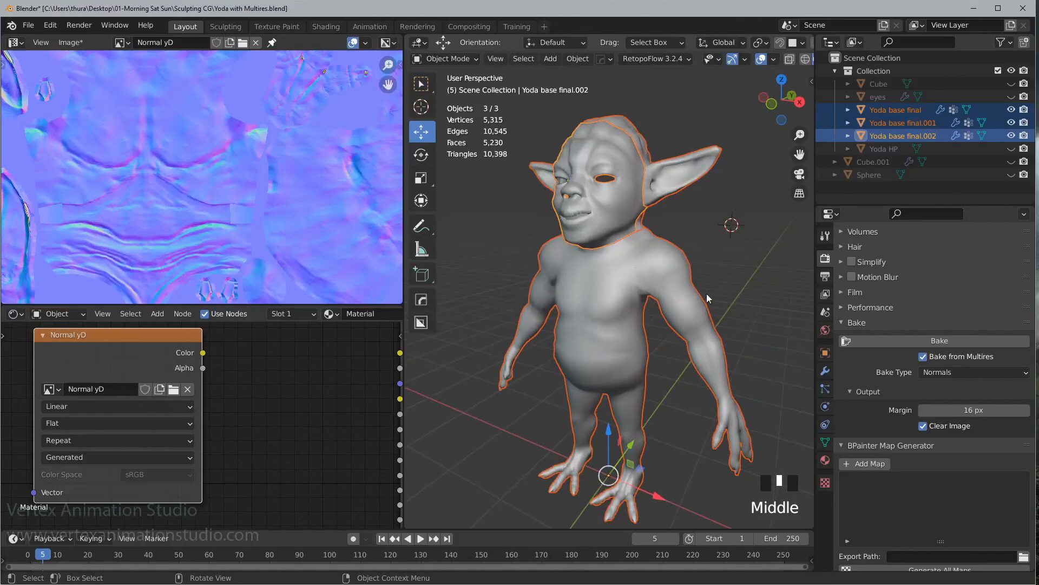
{"action": "scroll", "coordinate": [710, 293], "scroll_direction": "up", "scroll_amount": 2}
{"action": "scroll", "coordinate": [703, 297], "scroll_direction": "down", "scroll_amount": 2}
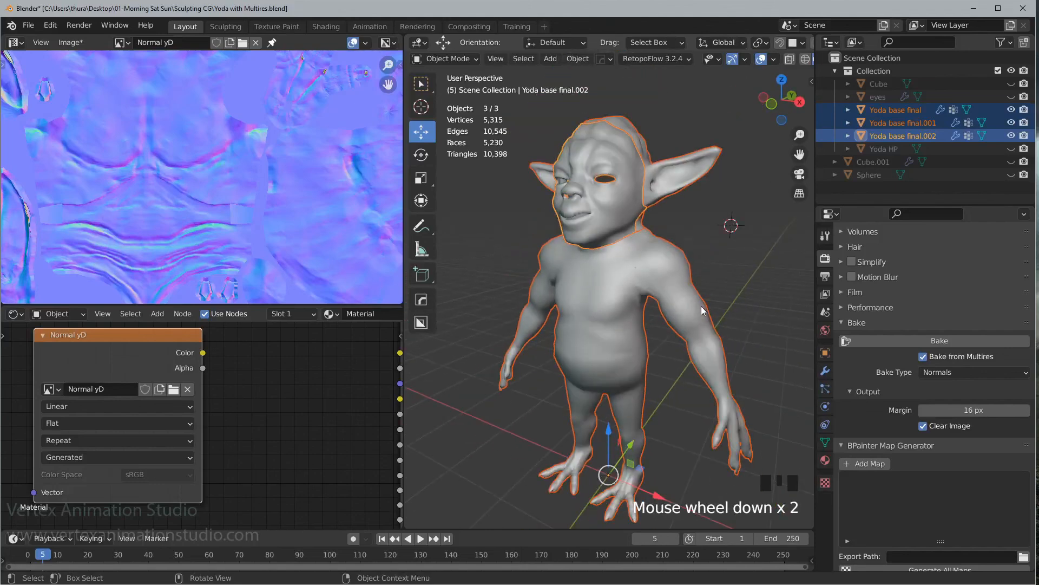